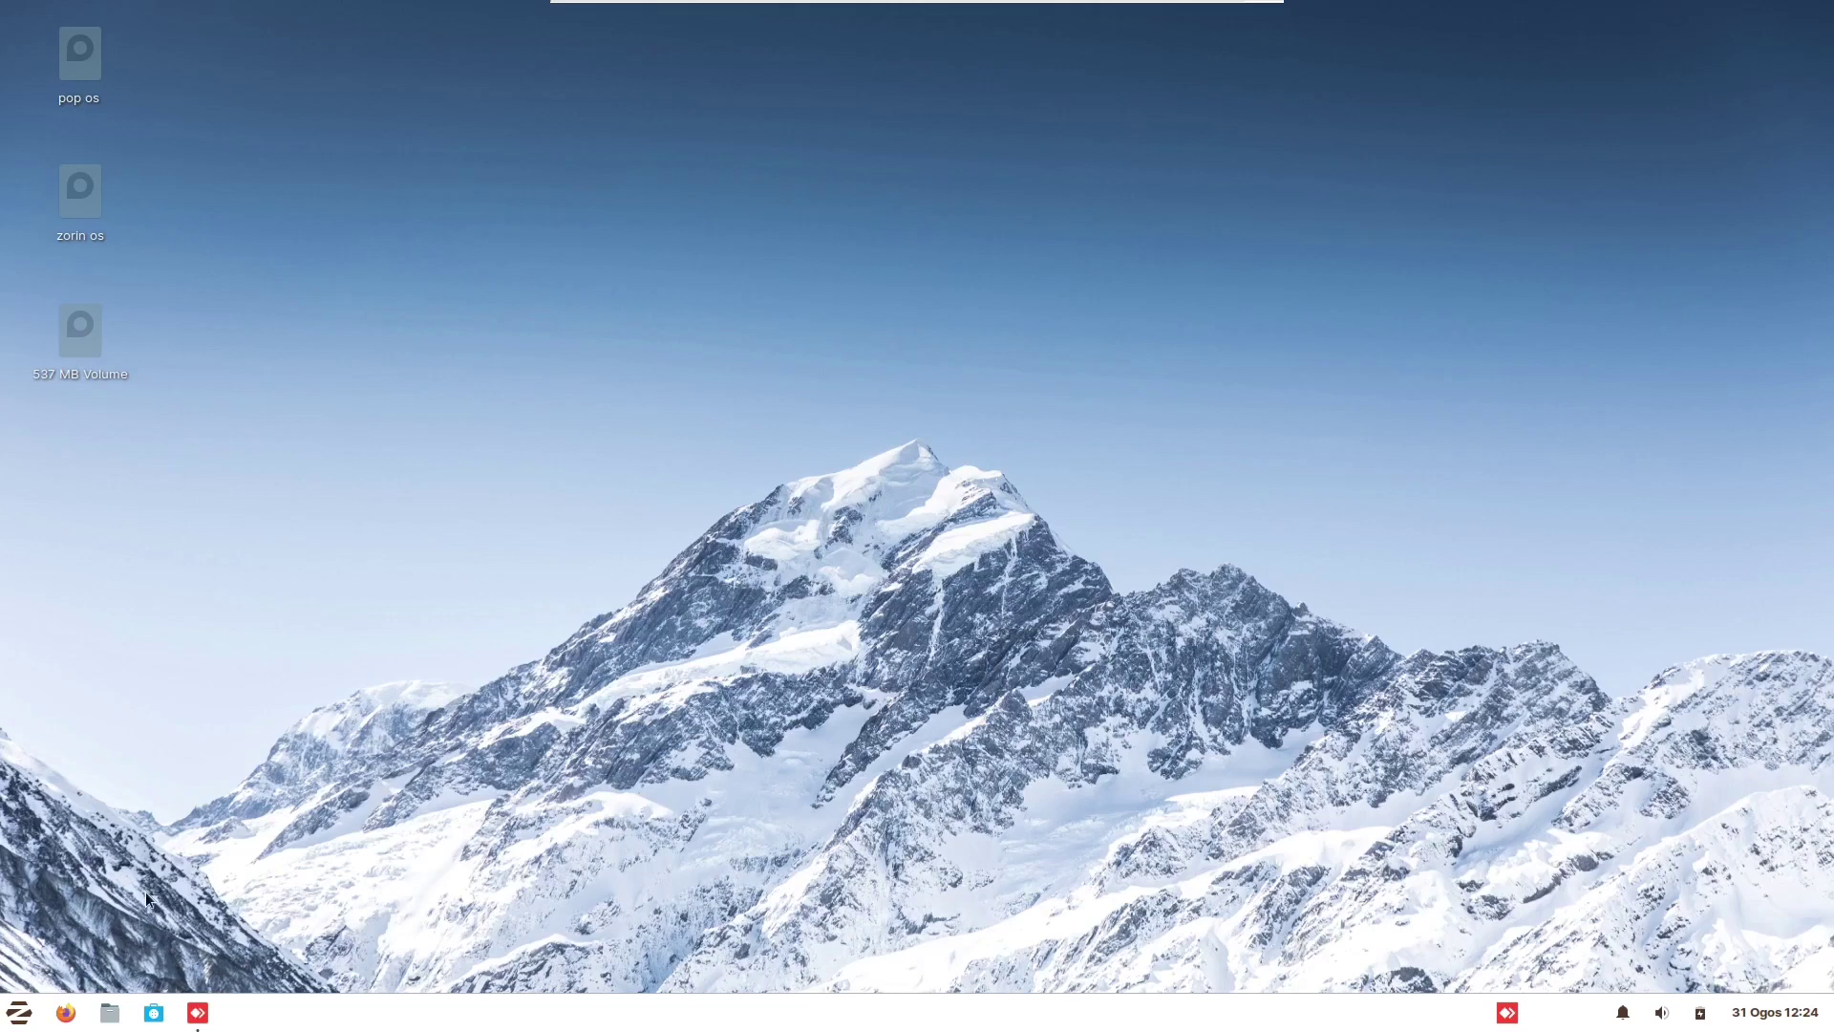
# - Open the Zorin start menu with its app categories and places shortcuts
pyautogui.press('super')
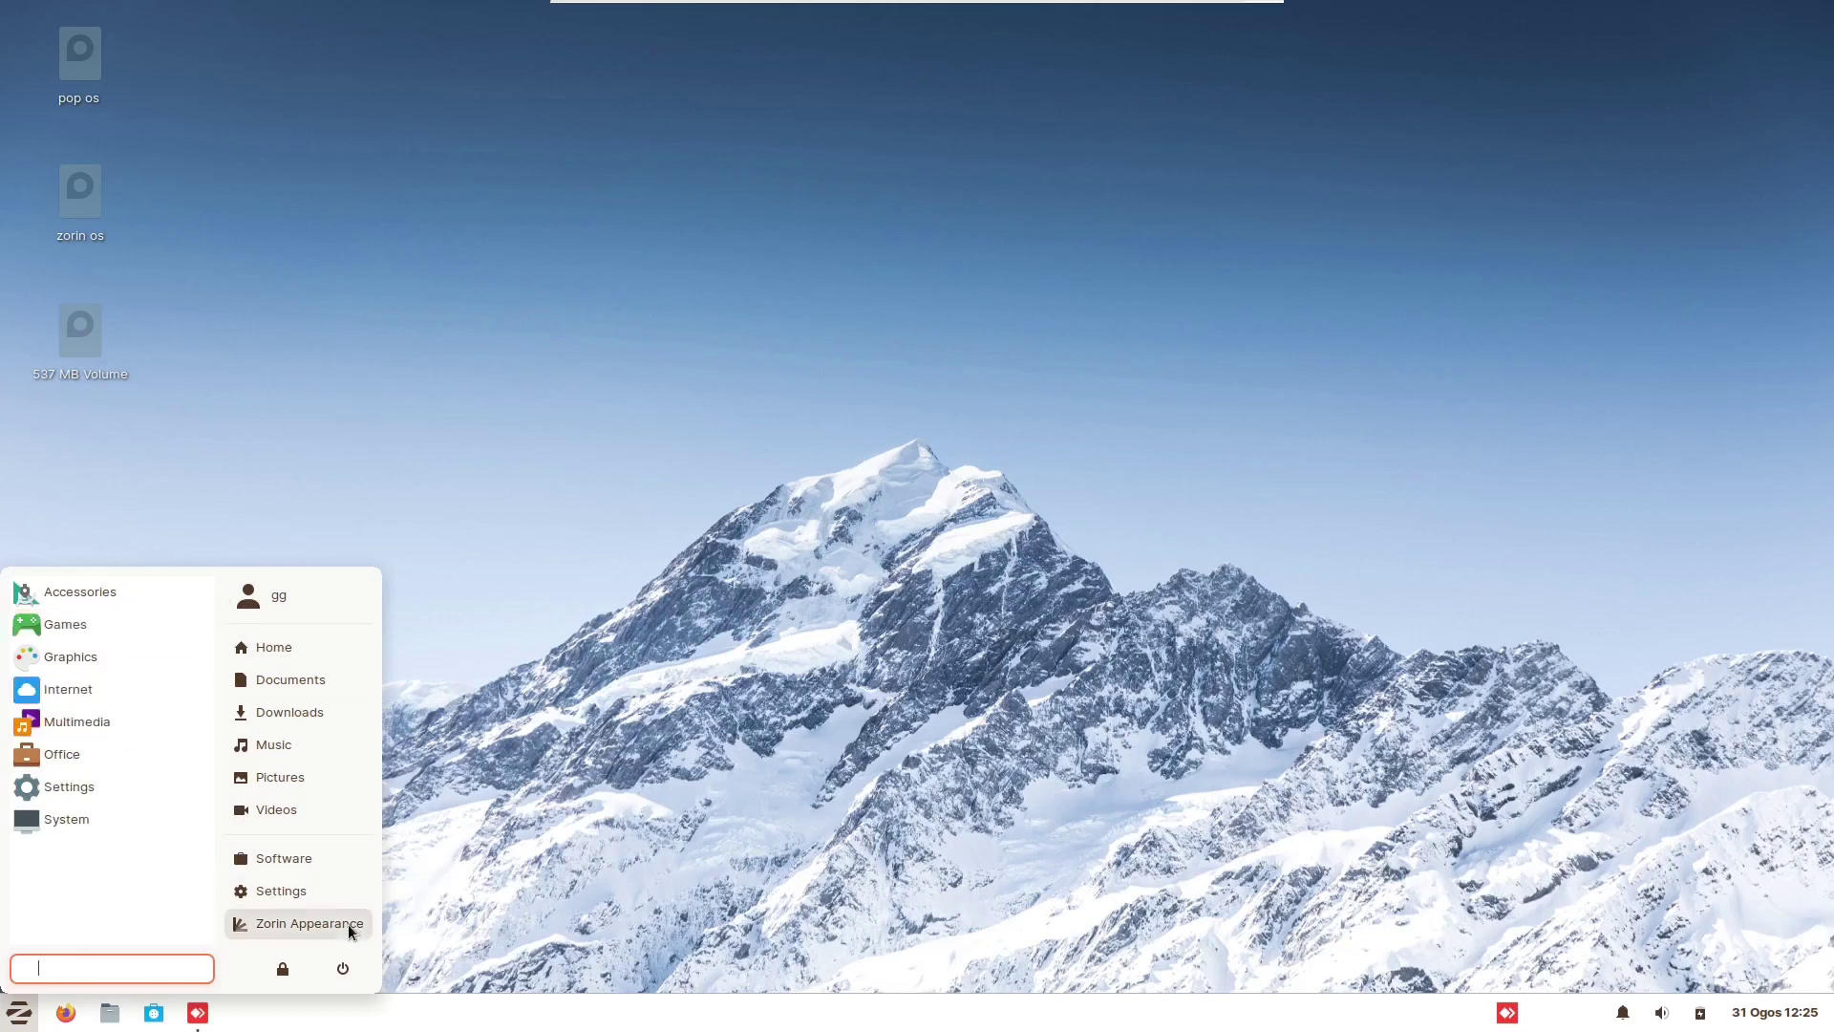
# - Launch Zorin Appearance and apply the layout whose taskbar shows window titles
pyautogui.click(310, 923)
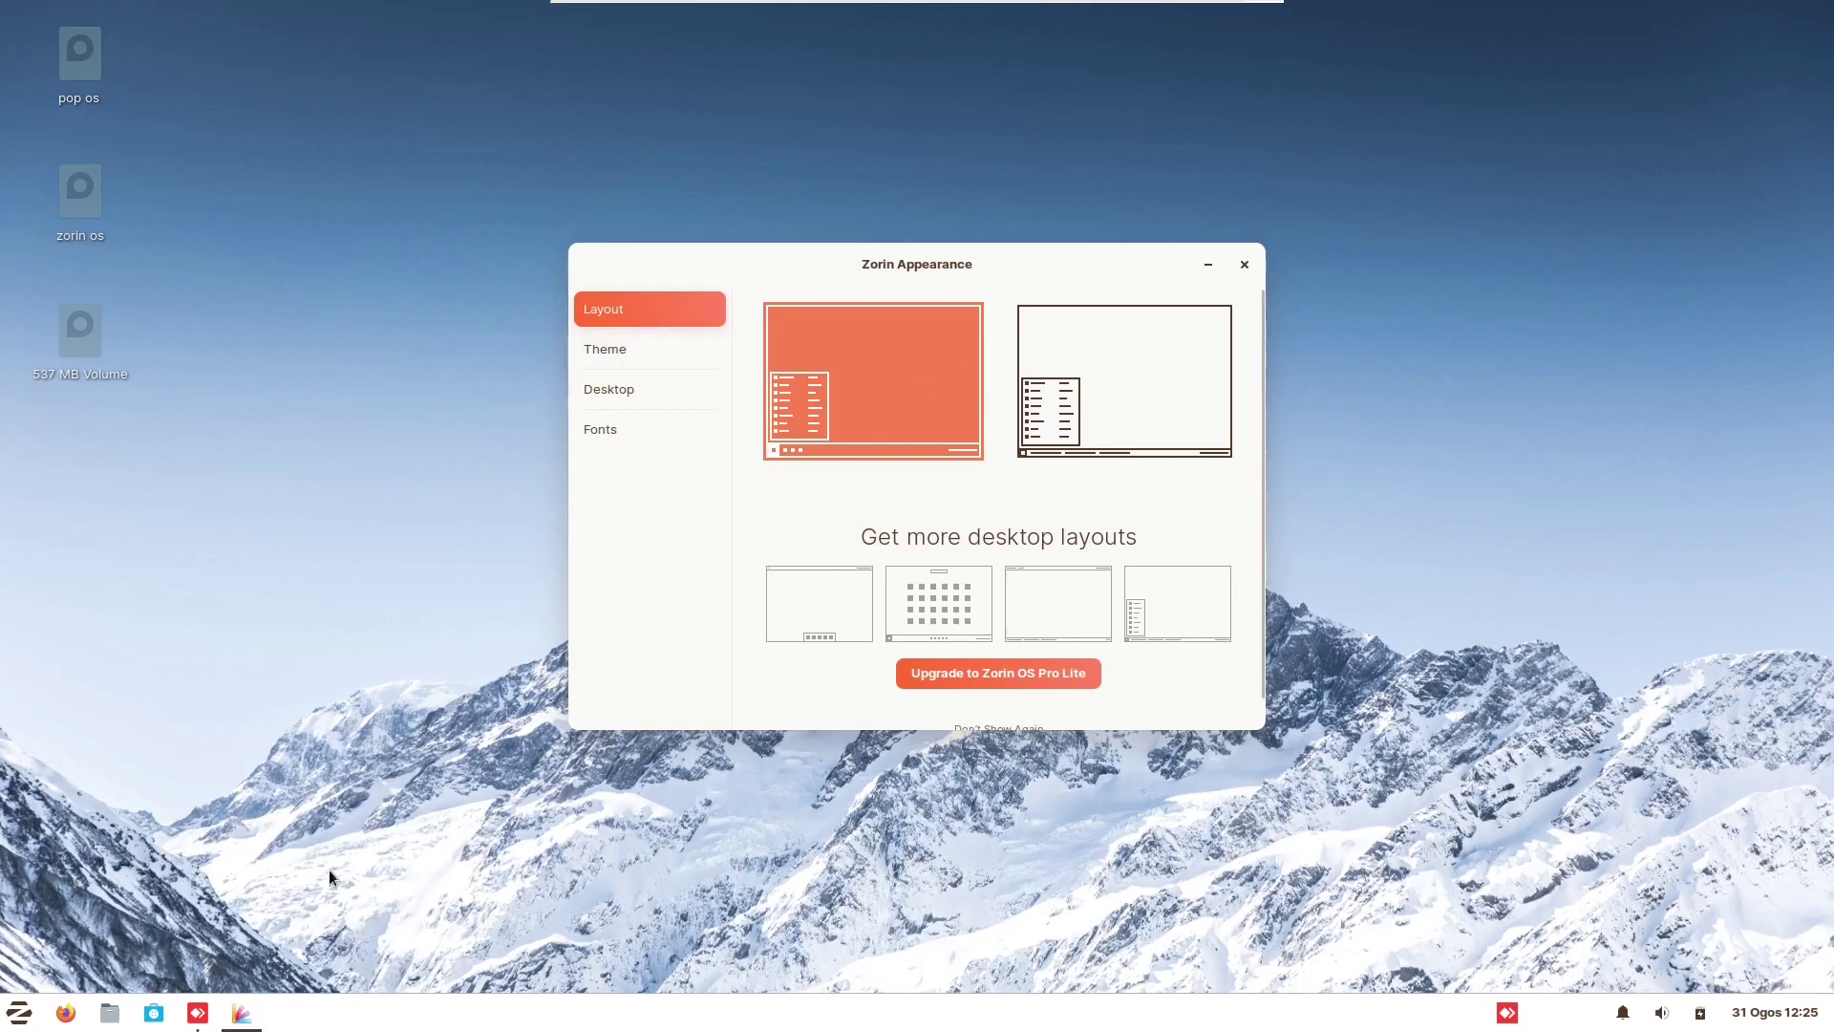
pyautogui.click(1147, 393)
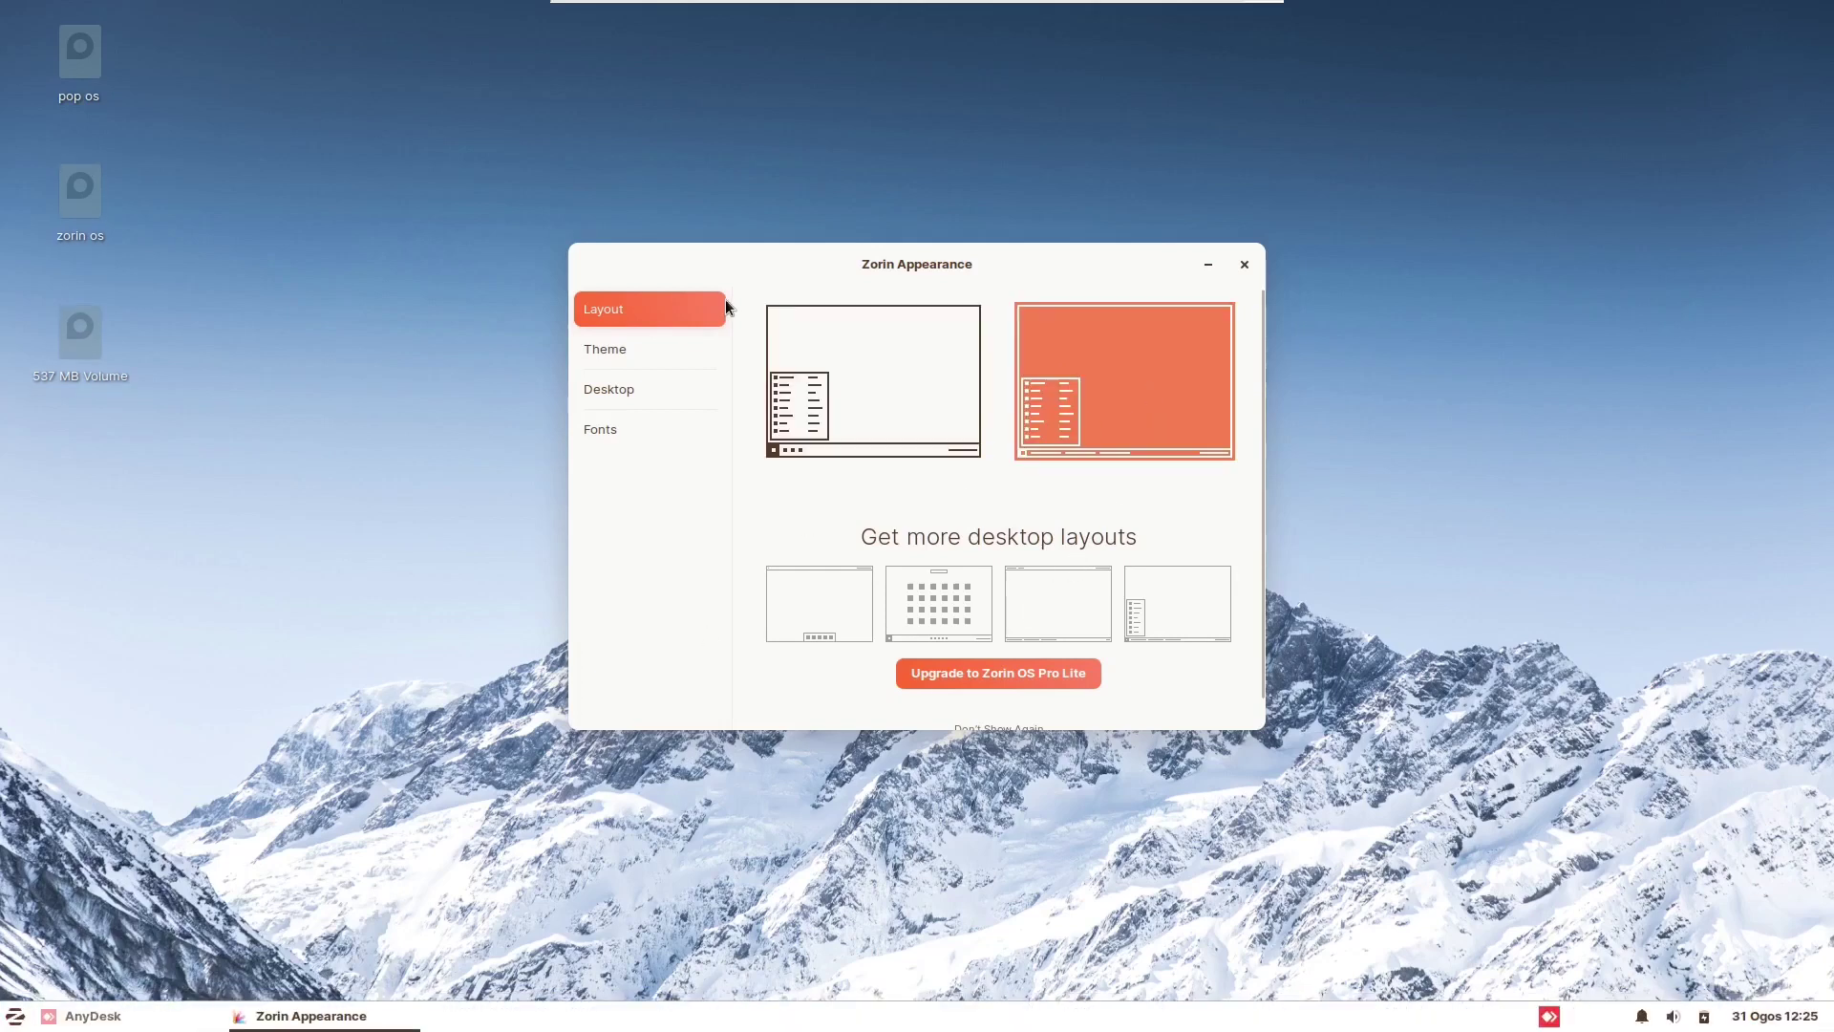
pyautogui.click(649, 350)
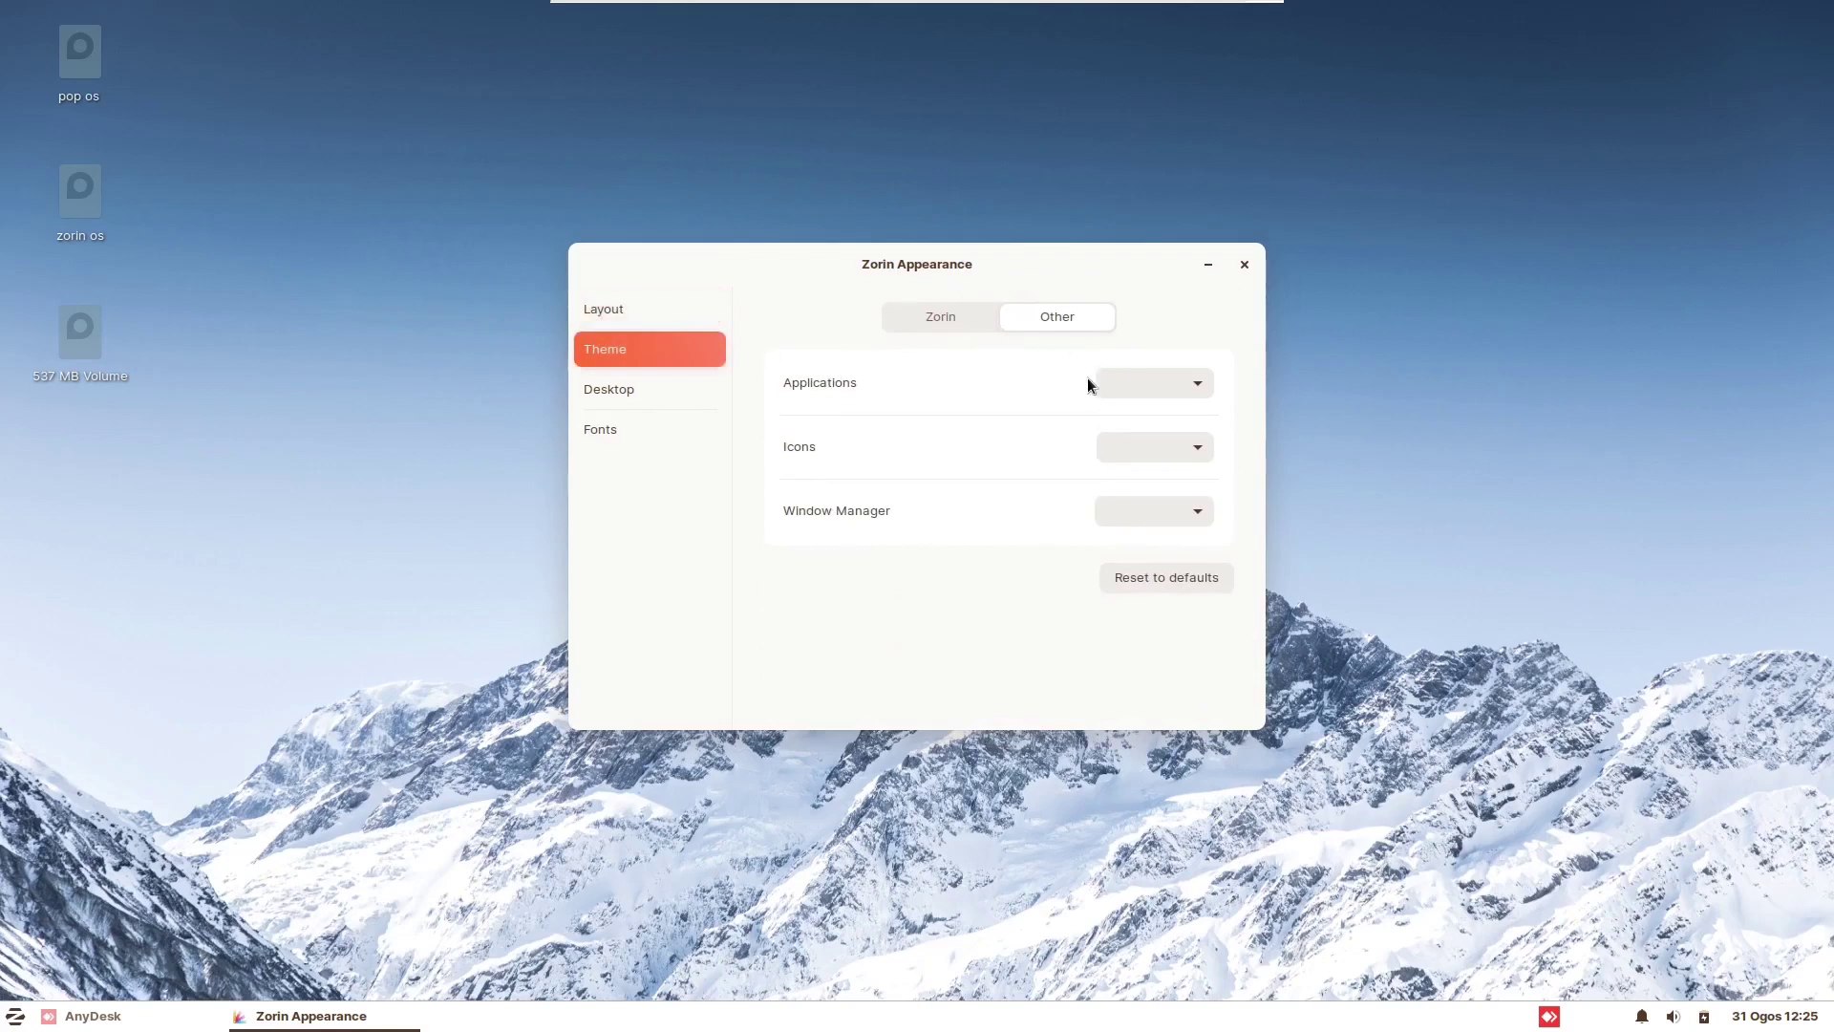
# - Review the application, icon and window manager theme dropdowns under Other
pyautogui.click(1198, 383)
pyautogui.click(1194, 451)
pyautogui.click(1206, 449)
pyautogui.click(1205, 453)
pyautogui.click(1205, 512)
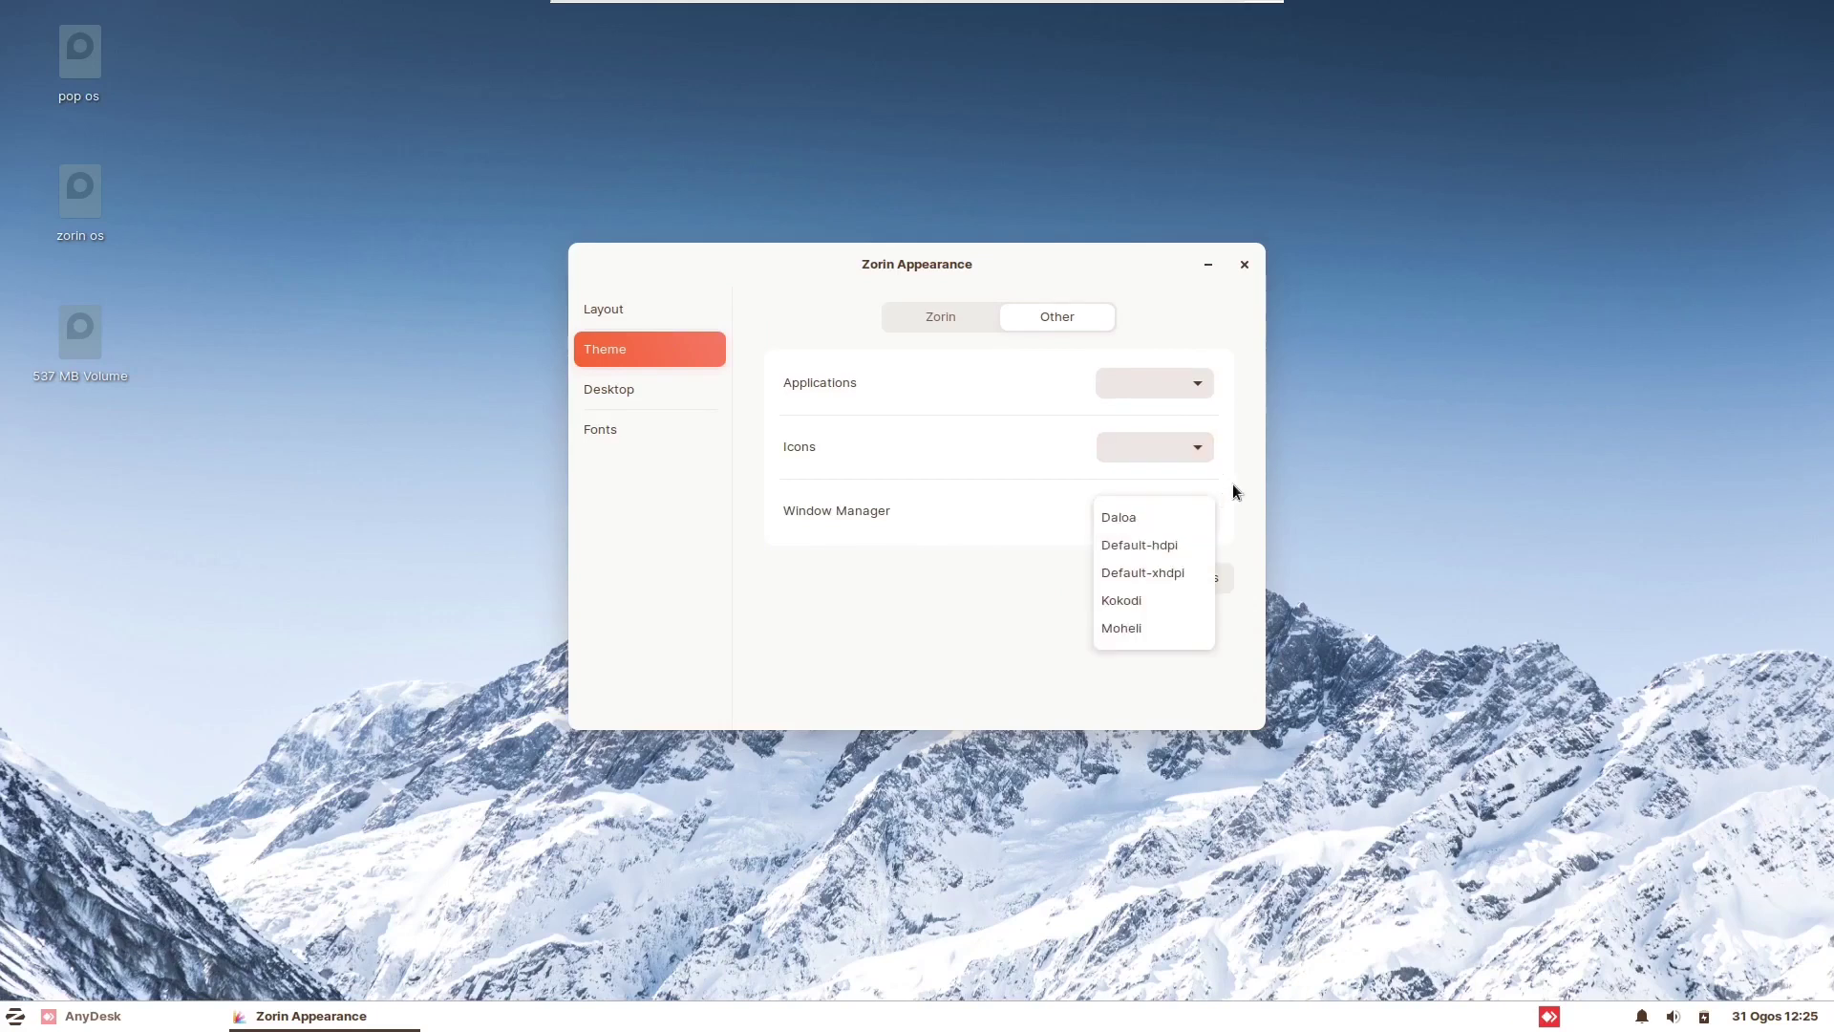
pyautogui.click(1227, 478)
# - Set a purple accent colour with the dark background
pyautogui.click(931, 314)
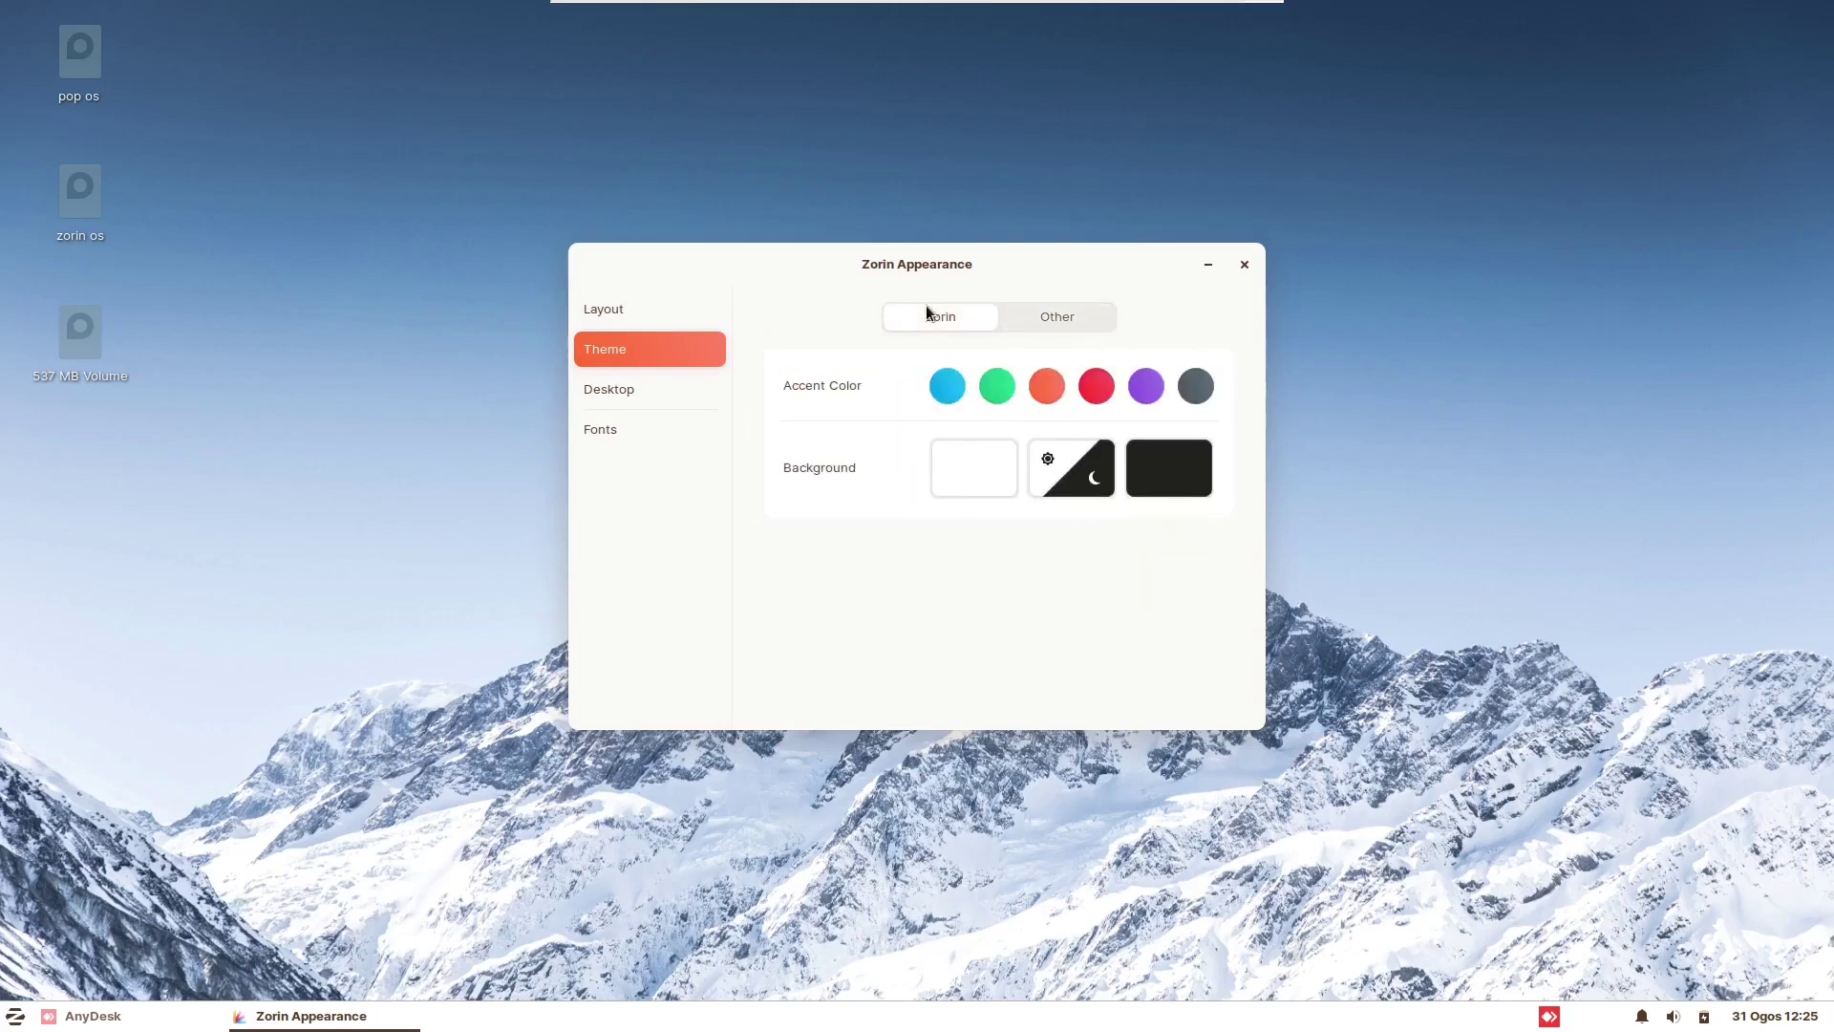
pyautogui.click(1008, 383)
pyautogui.click(1061, 391)
pyautogui.click(1097, 392)
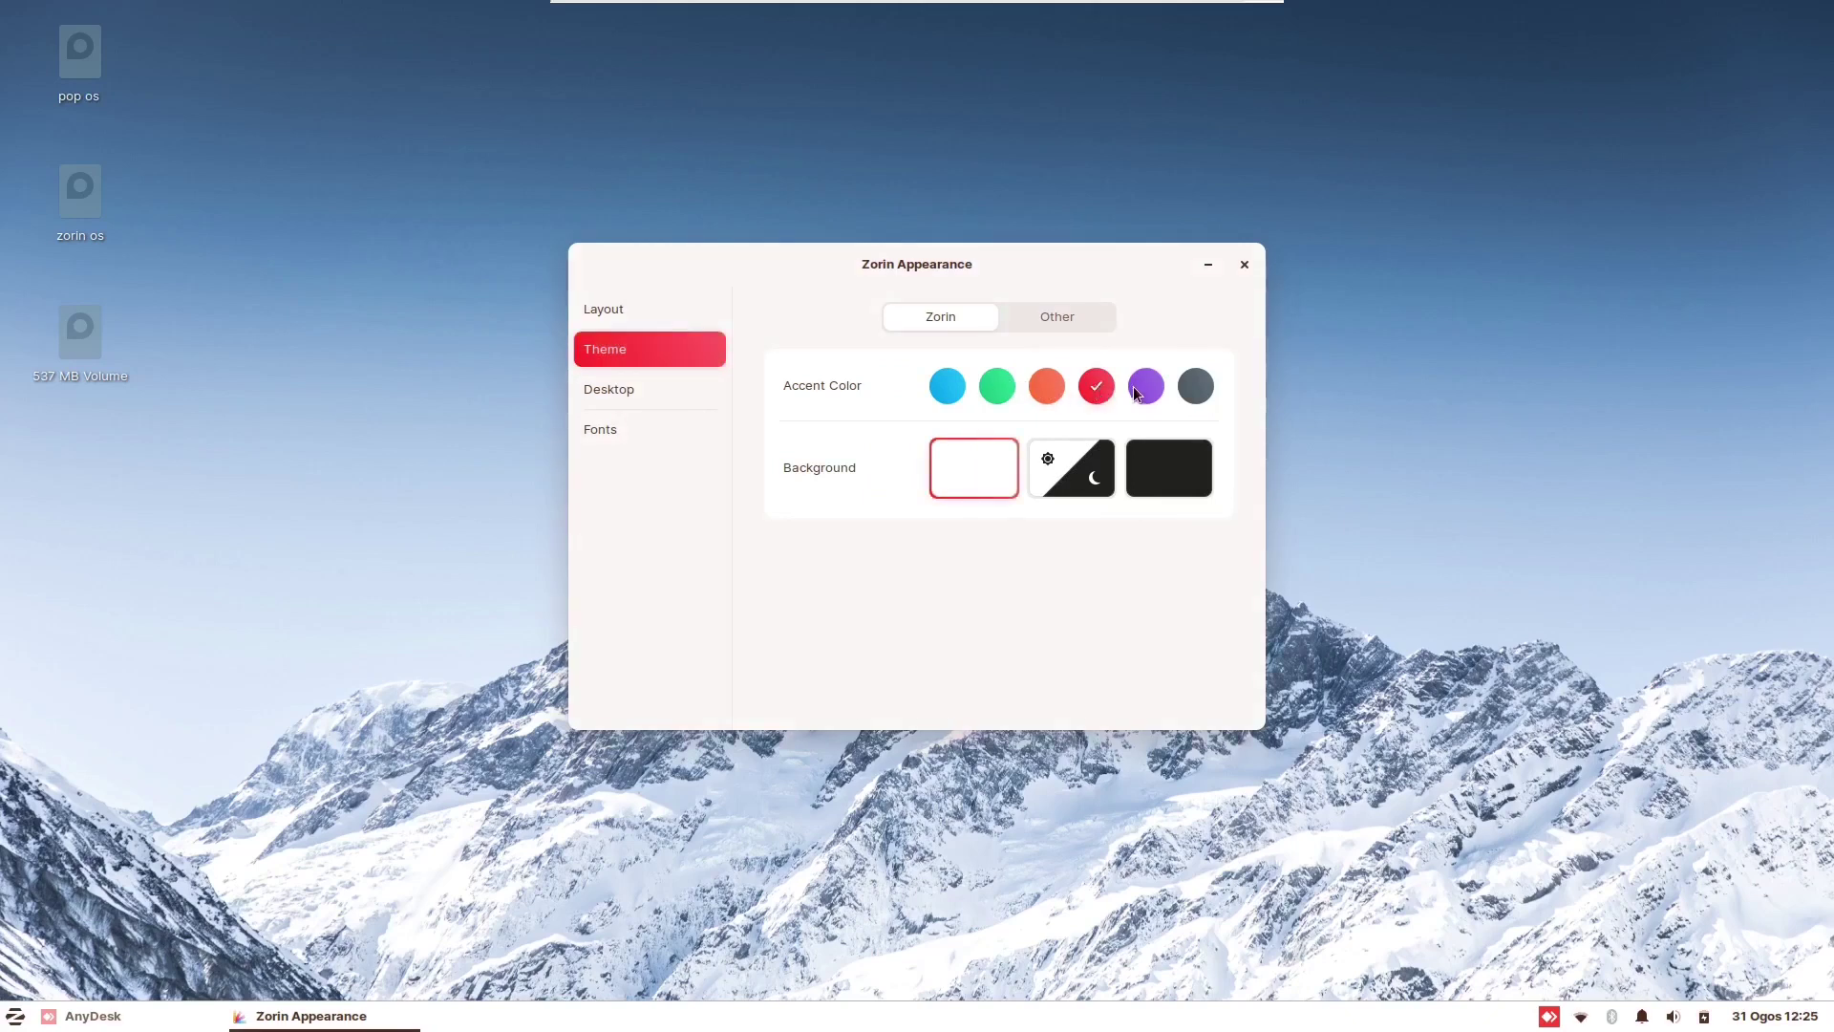
pyautogui.click(1141, 392)
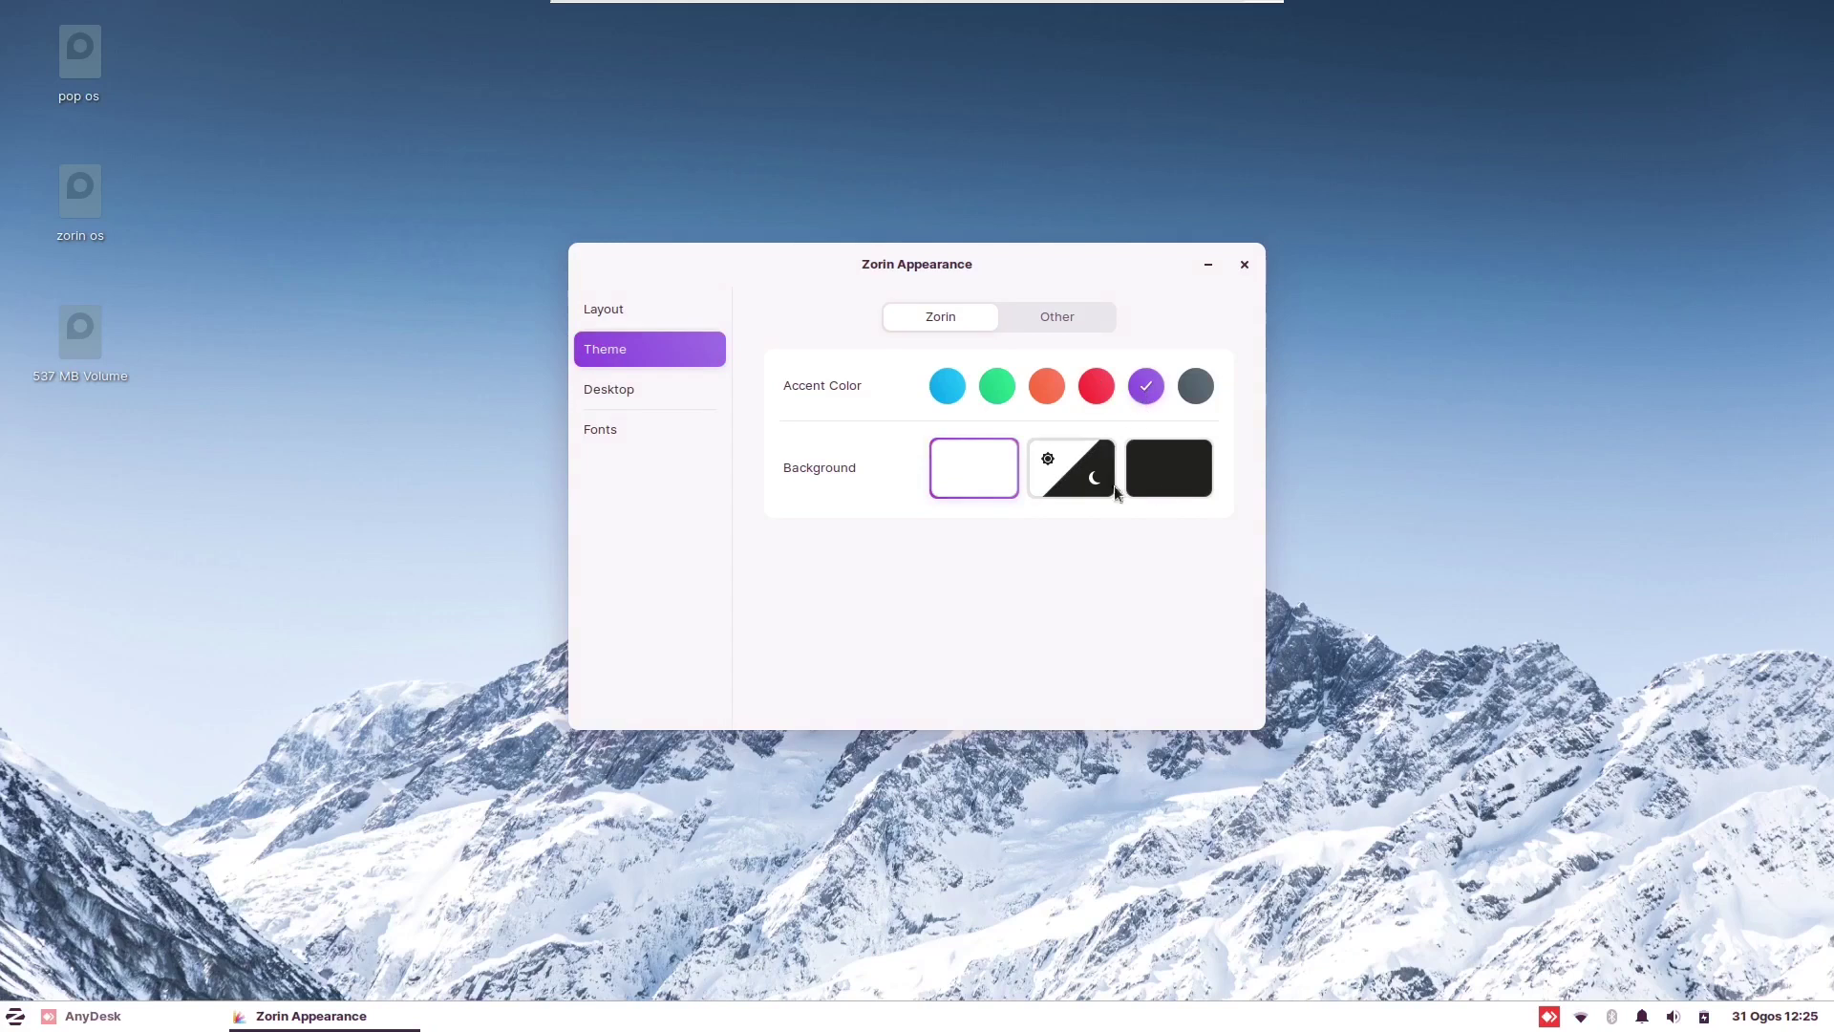
pyautogui.click(1156, 492)
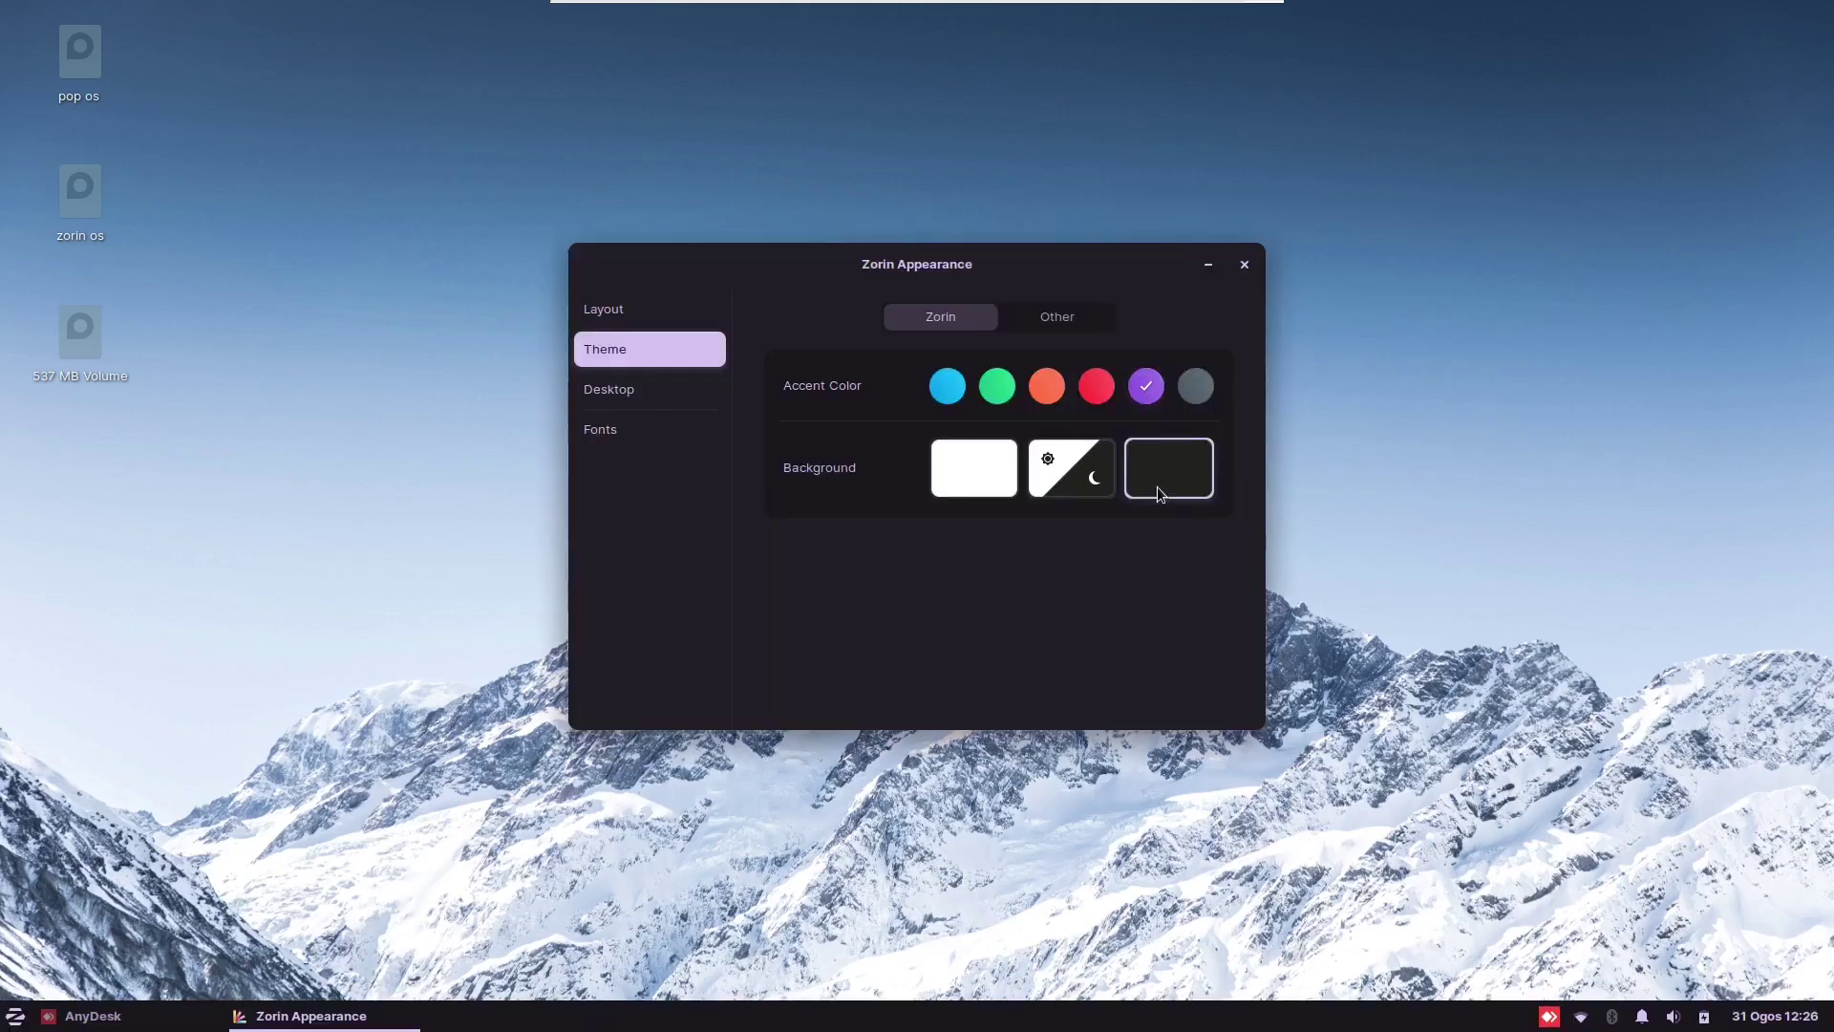
# - Hide all desktop icons, view the font settings, then close Zorin Appearance
pyautogui.click(622, 392)
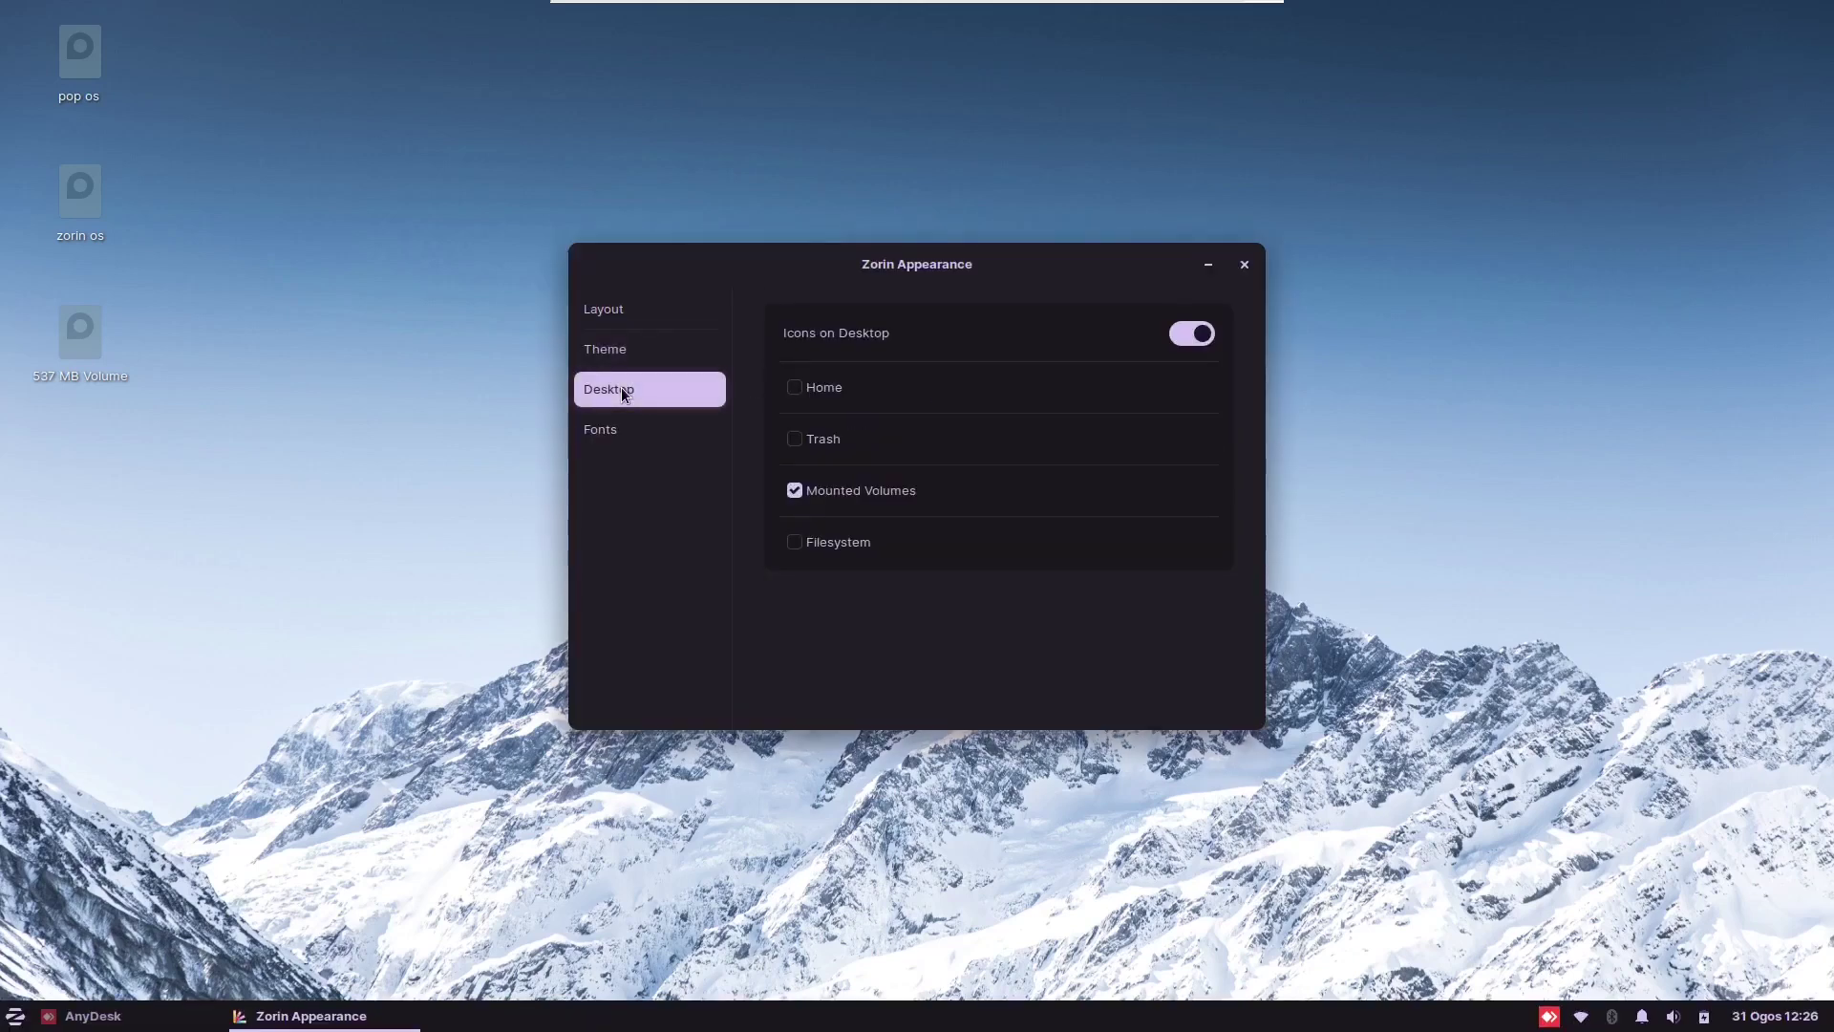
pyautogui.click(1192, 335)
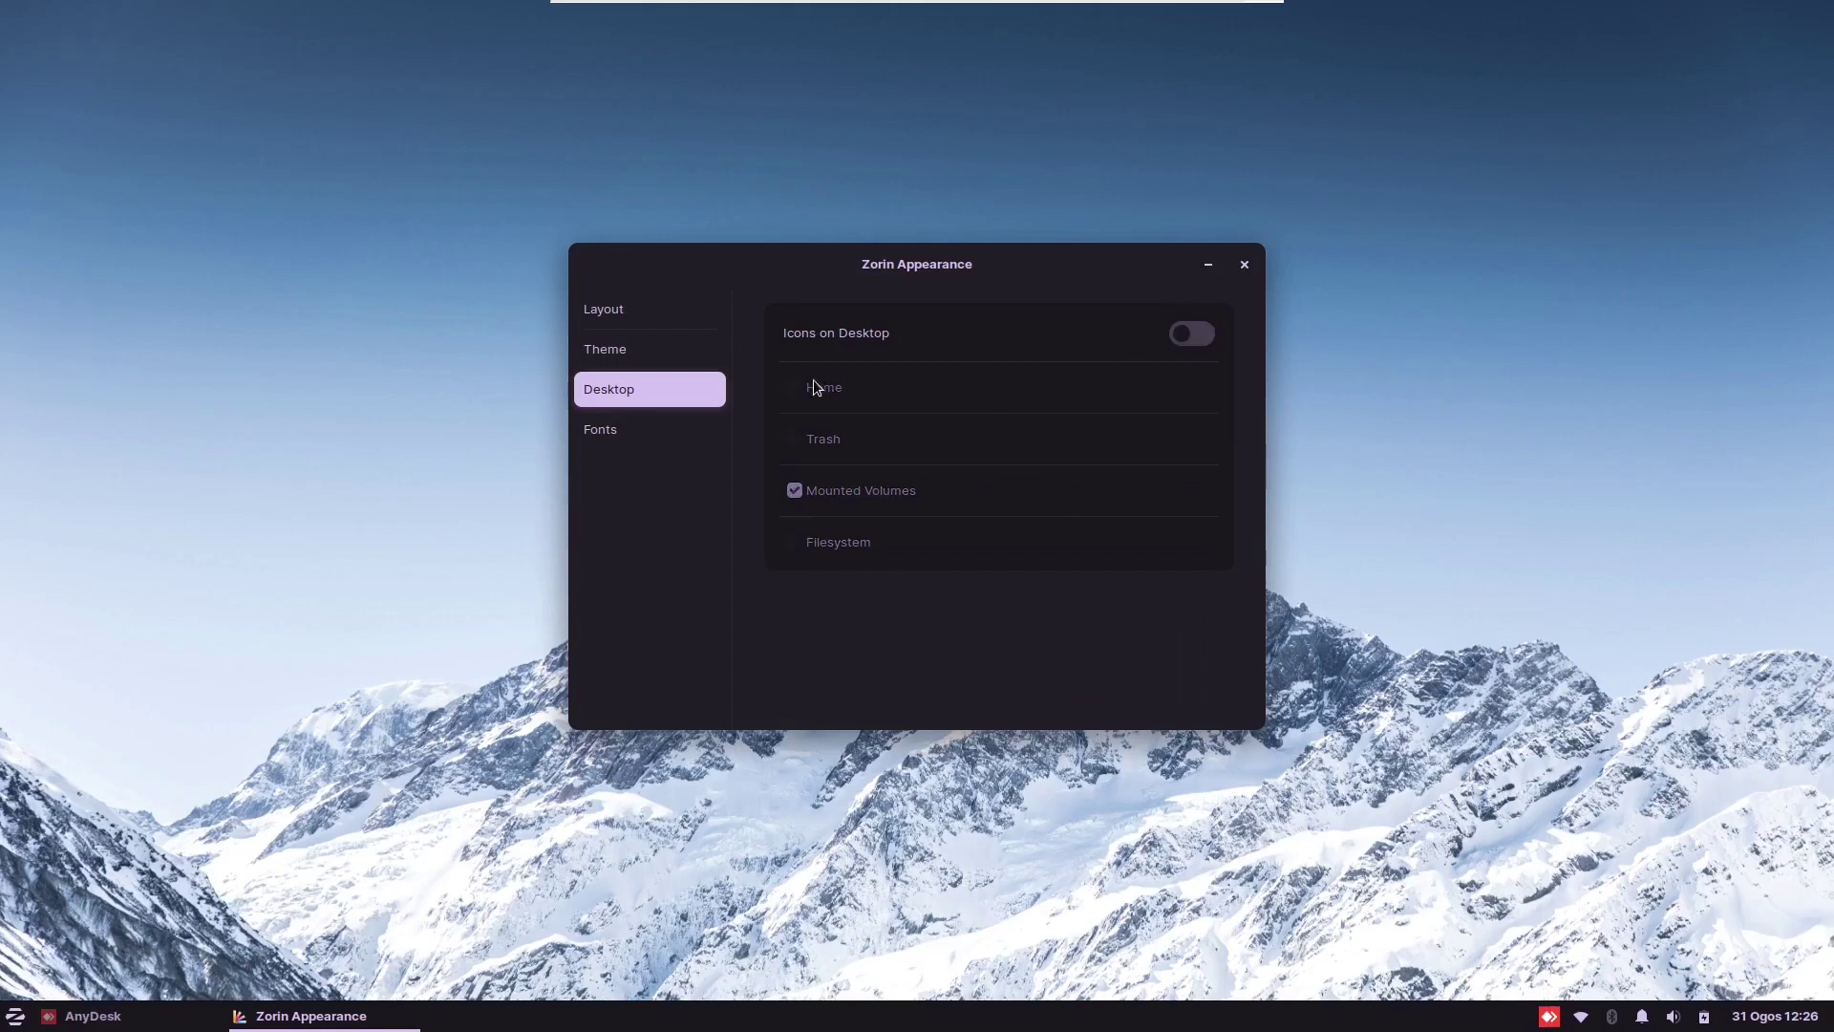
pyautogui.click(692, 432)
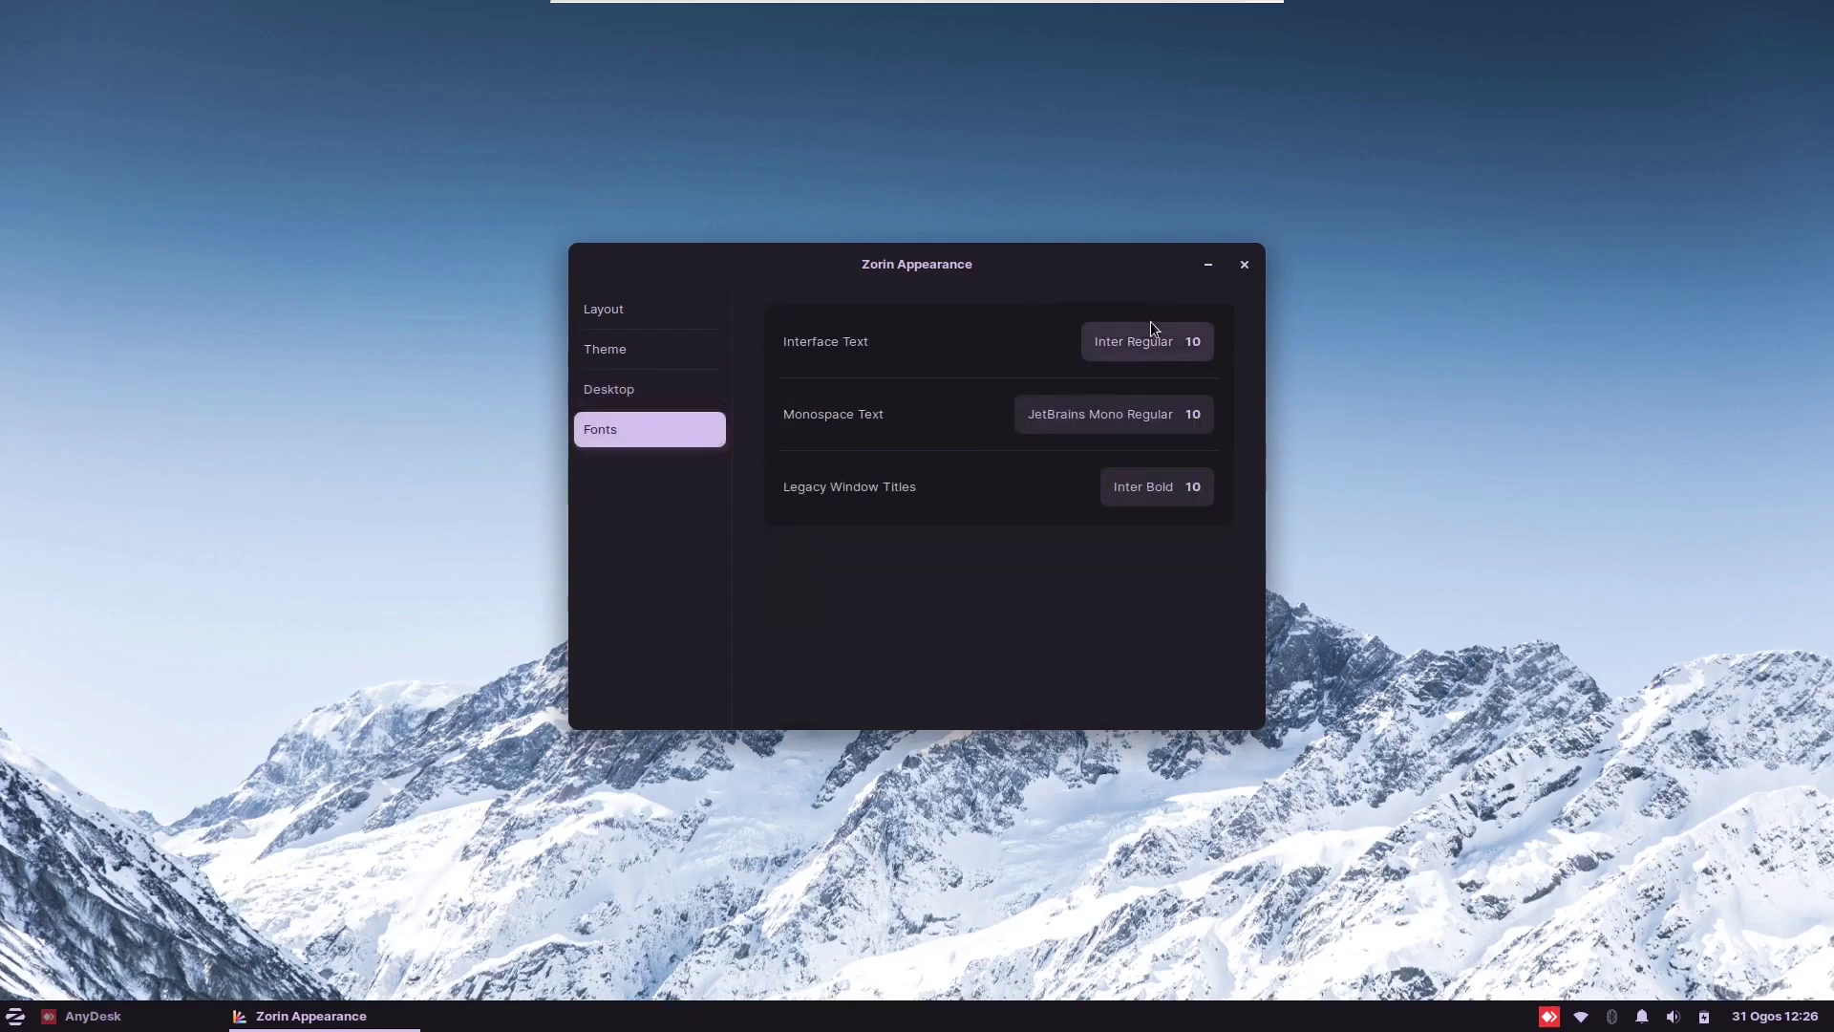
pyautogui.click(1252, 274)
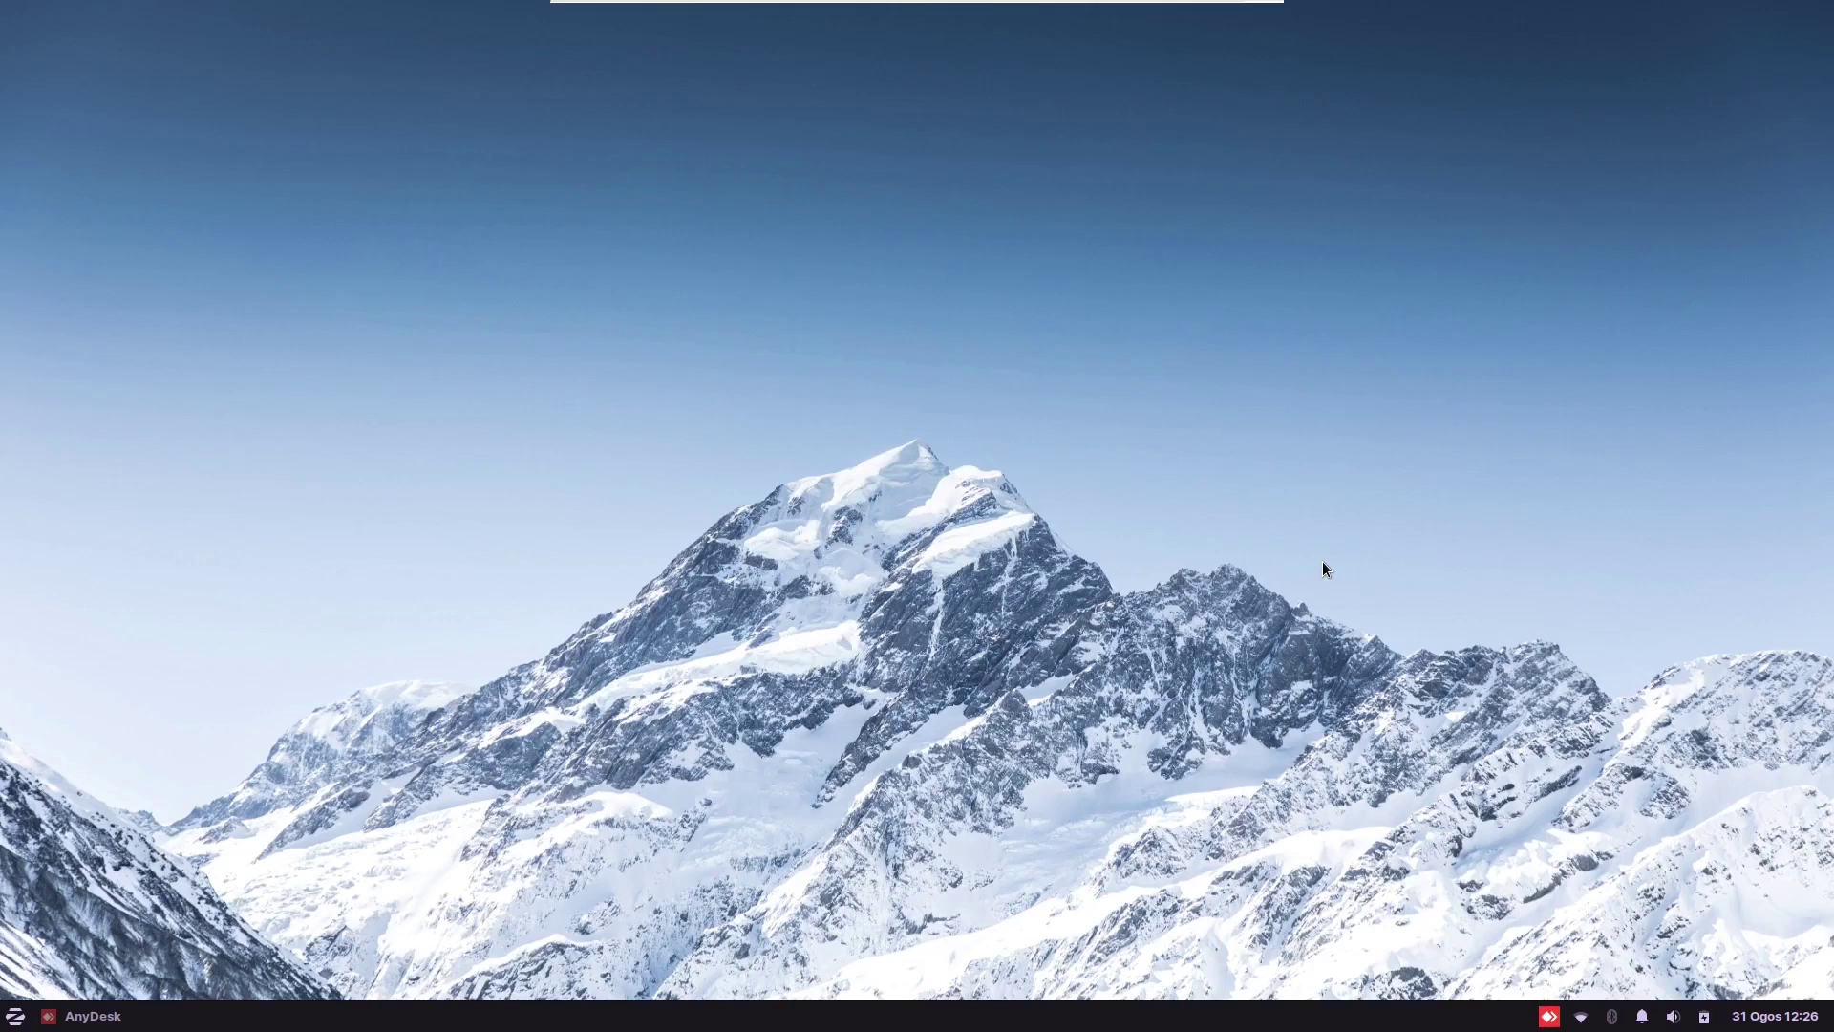
# - Open Settings from the start menu and centre the Settings Manager window
pyautogui.press('super')
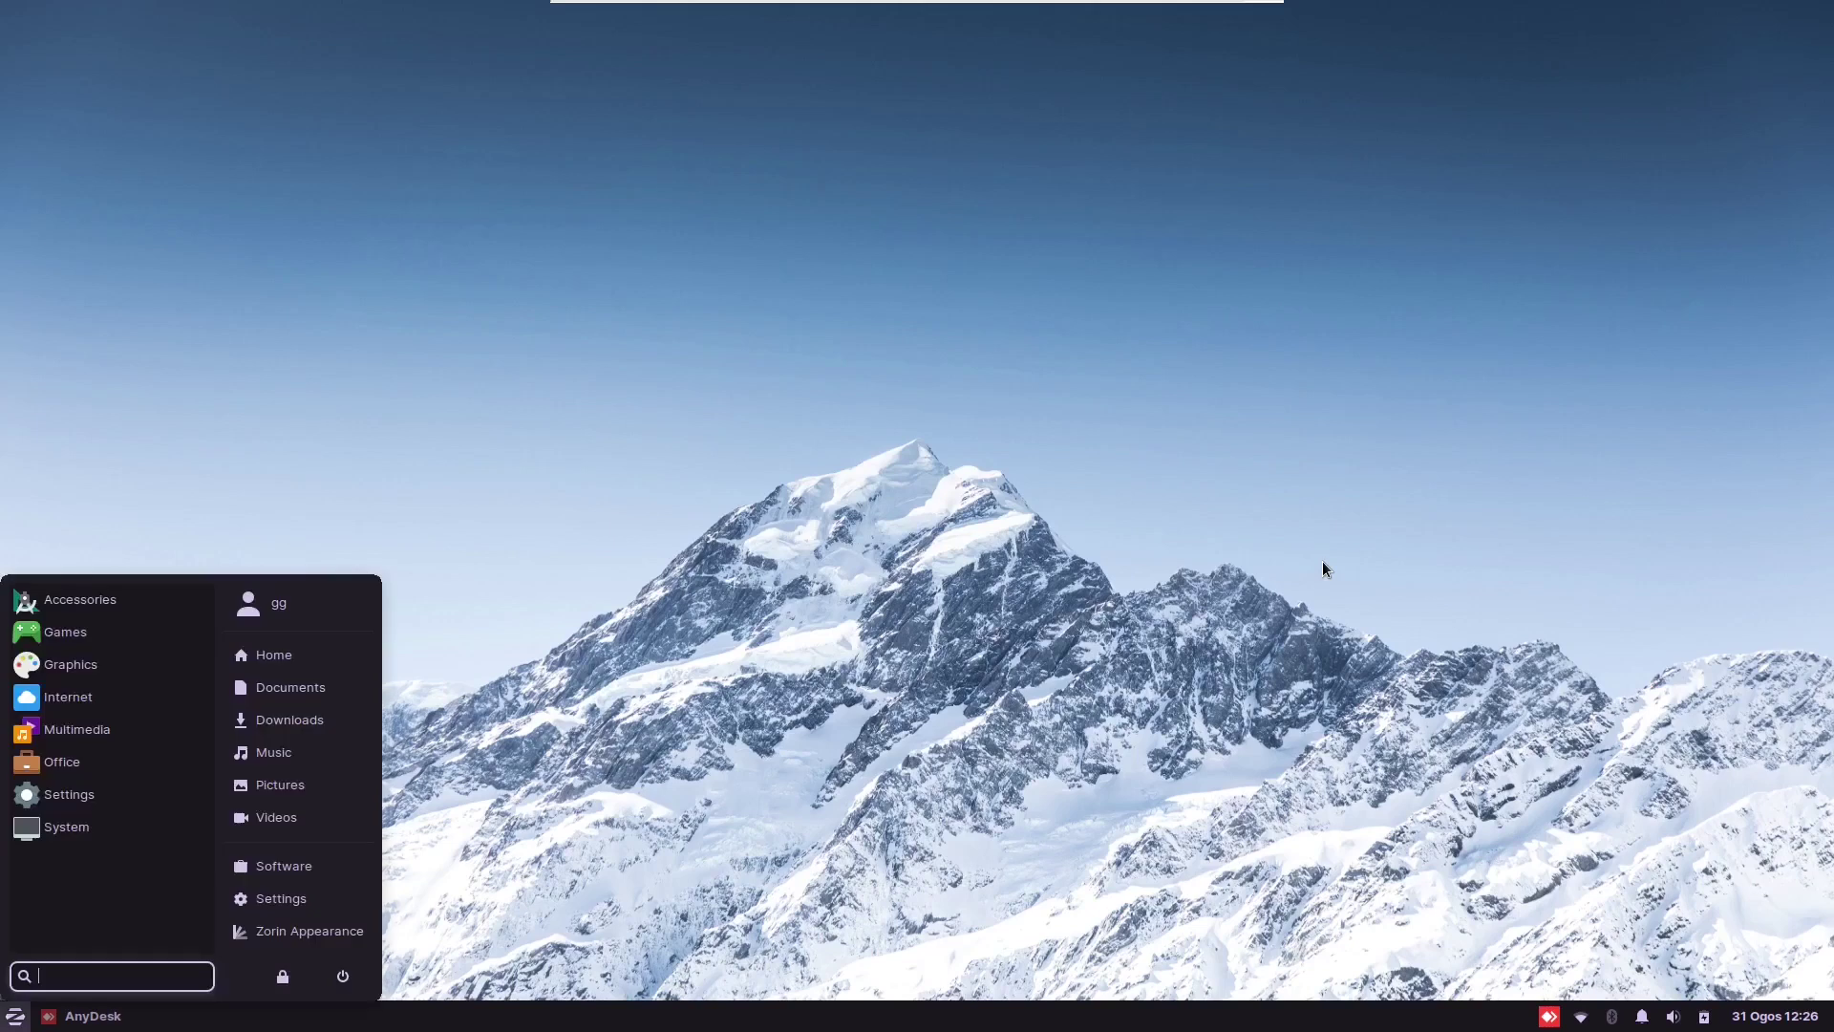
pyautogui.click(313, 898)
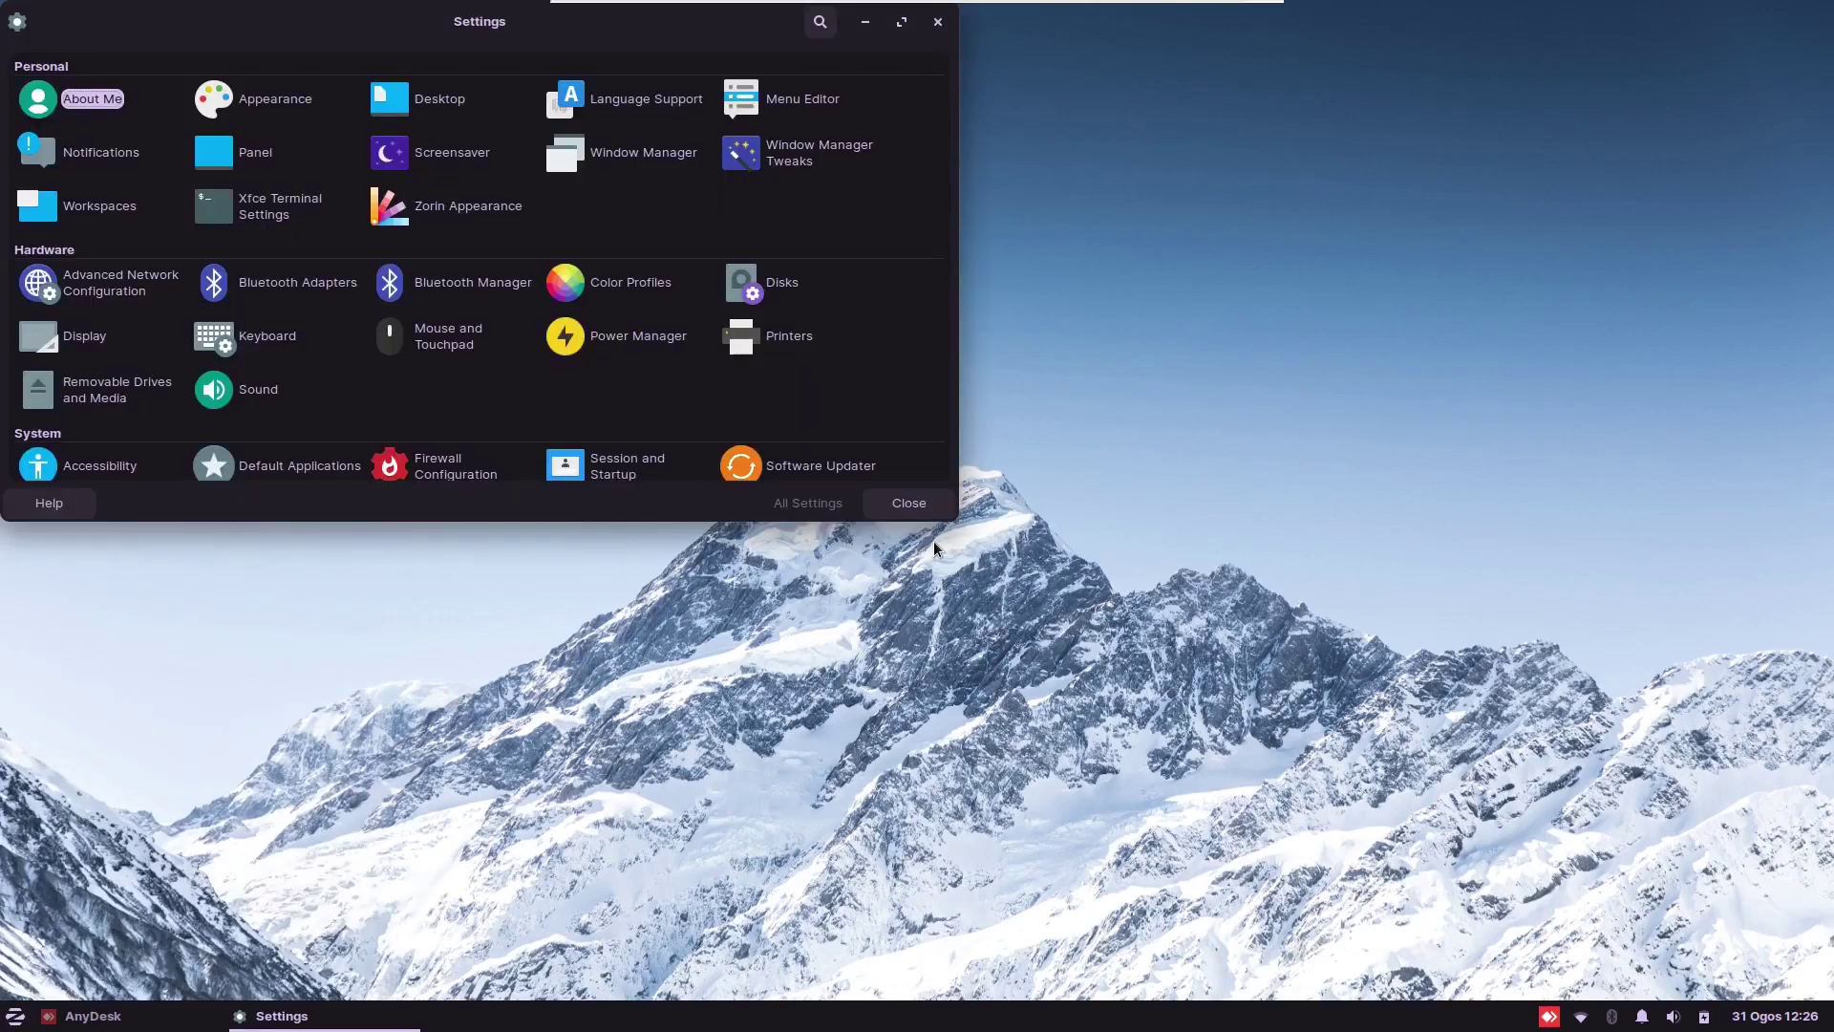
pyautogui.moveTo(570, 96); pyautogui.dragTo(897, 241)
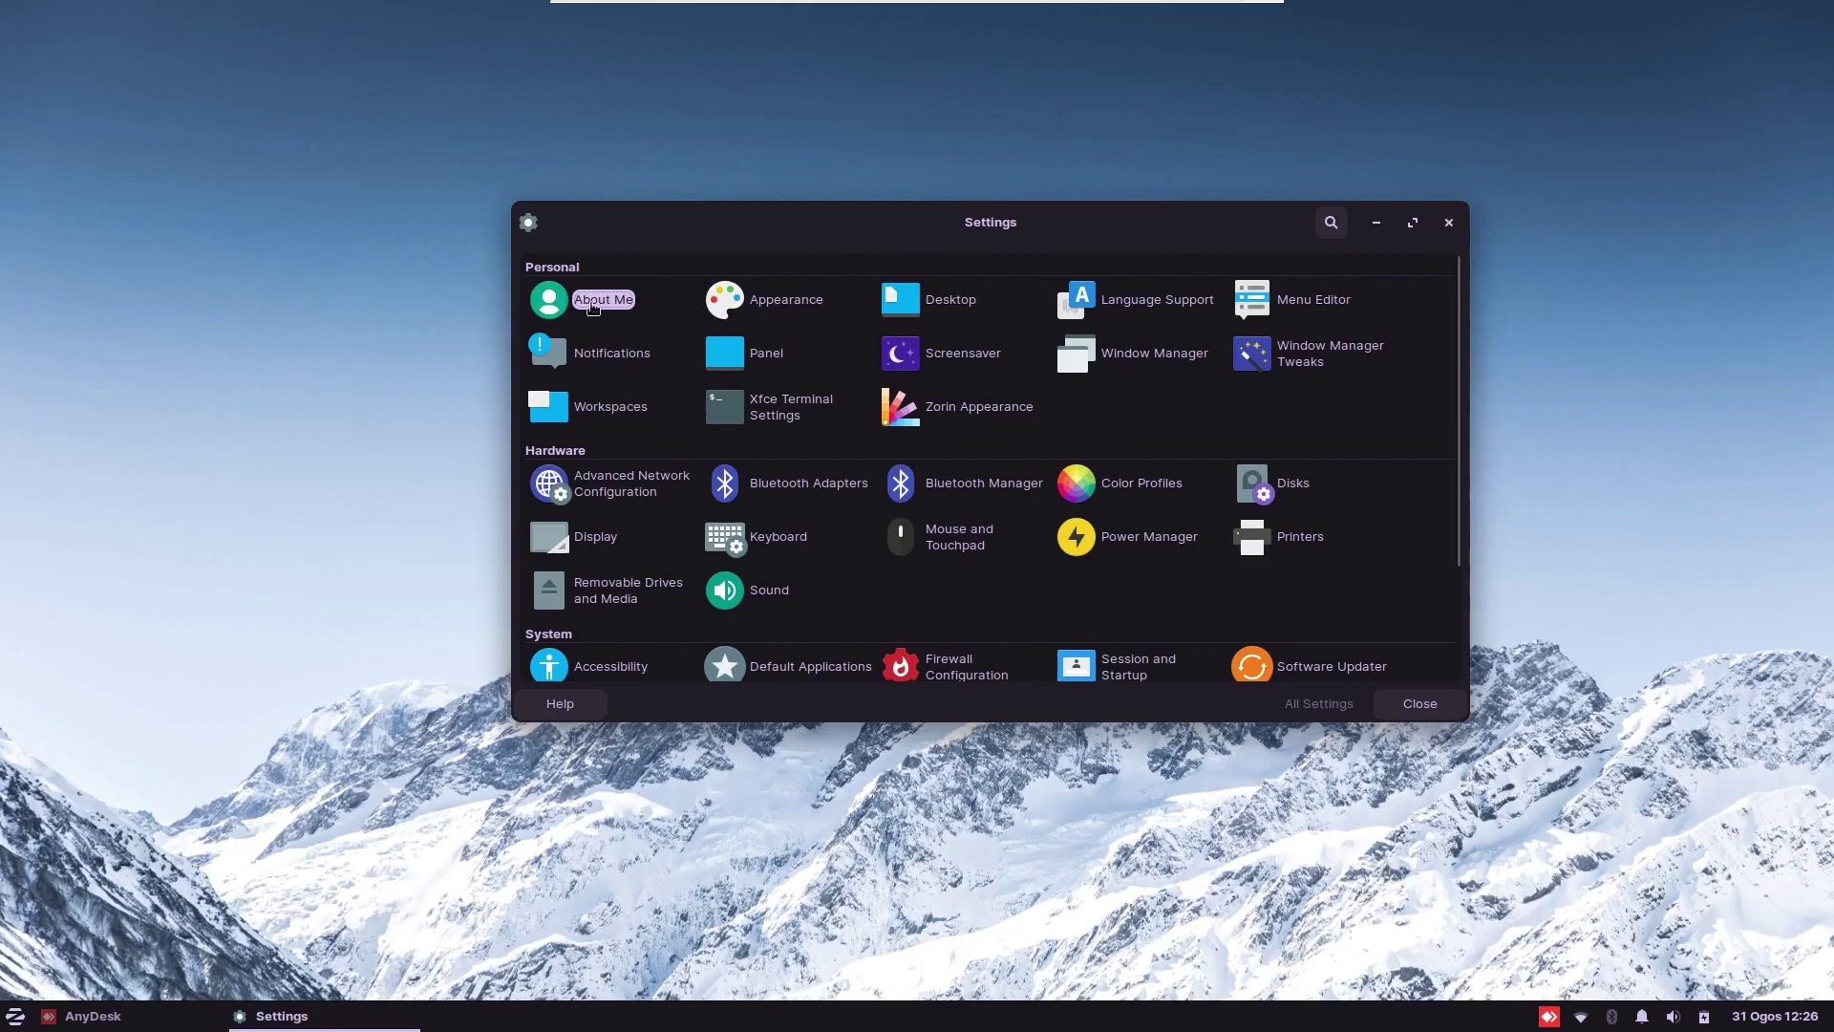
# - Apply the ZorinGrey-Dark style theme in Xfce Appearance
pyautogui.click(776, 300)
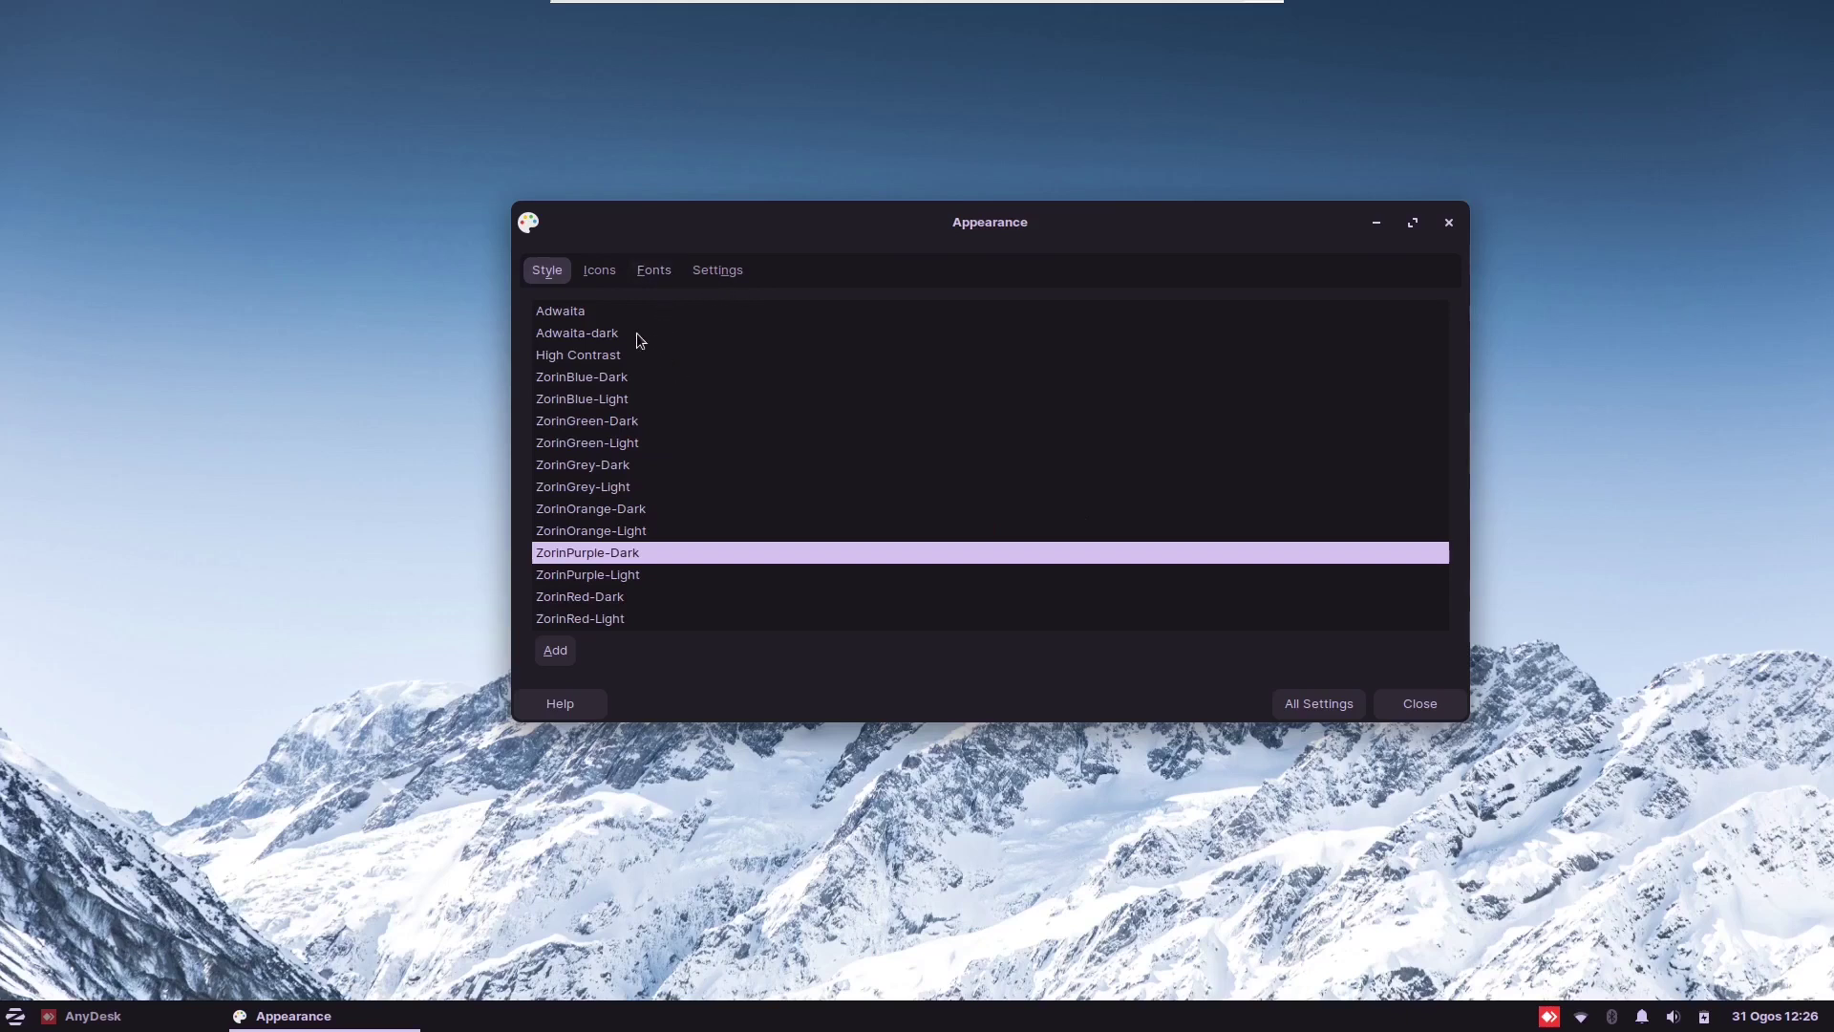
pyautogui.click(624, 420)
pyautogui.click(653, 485)
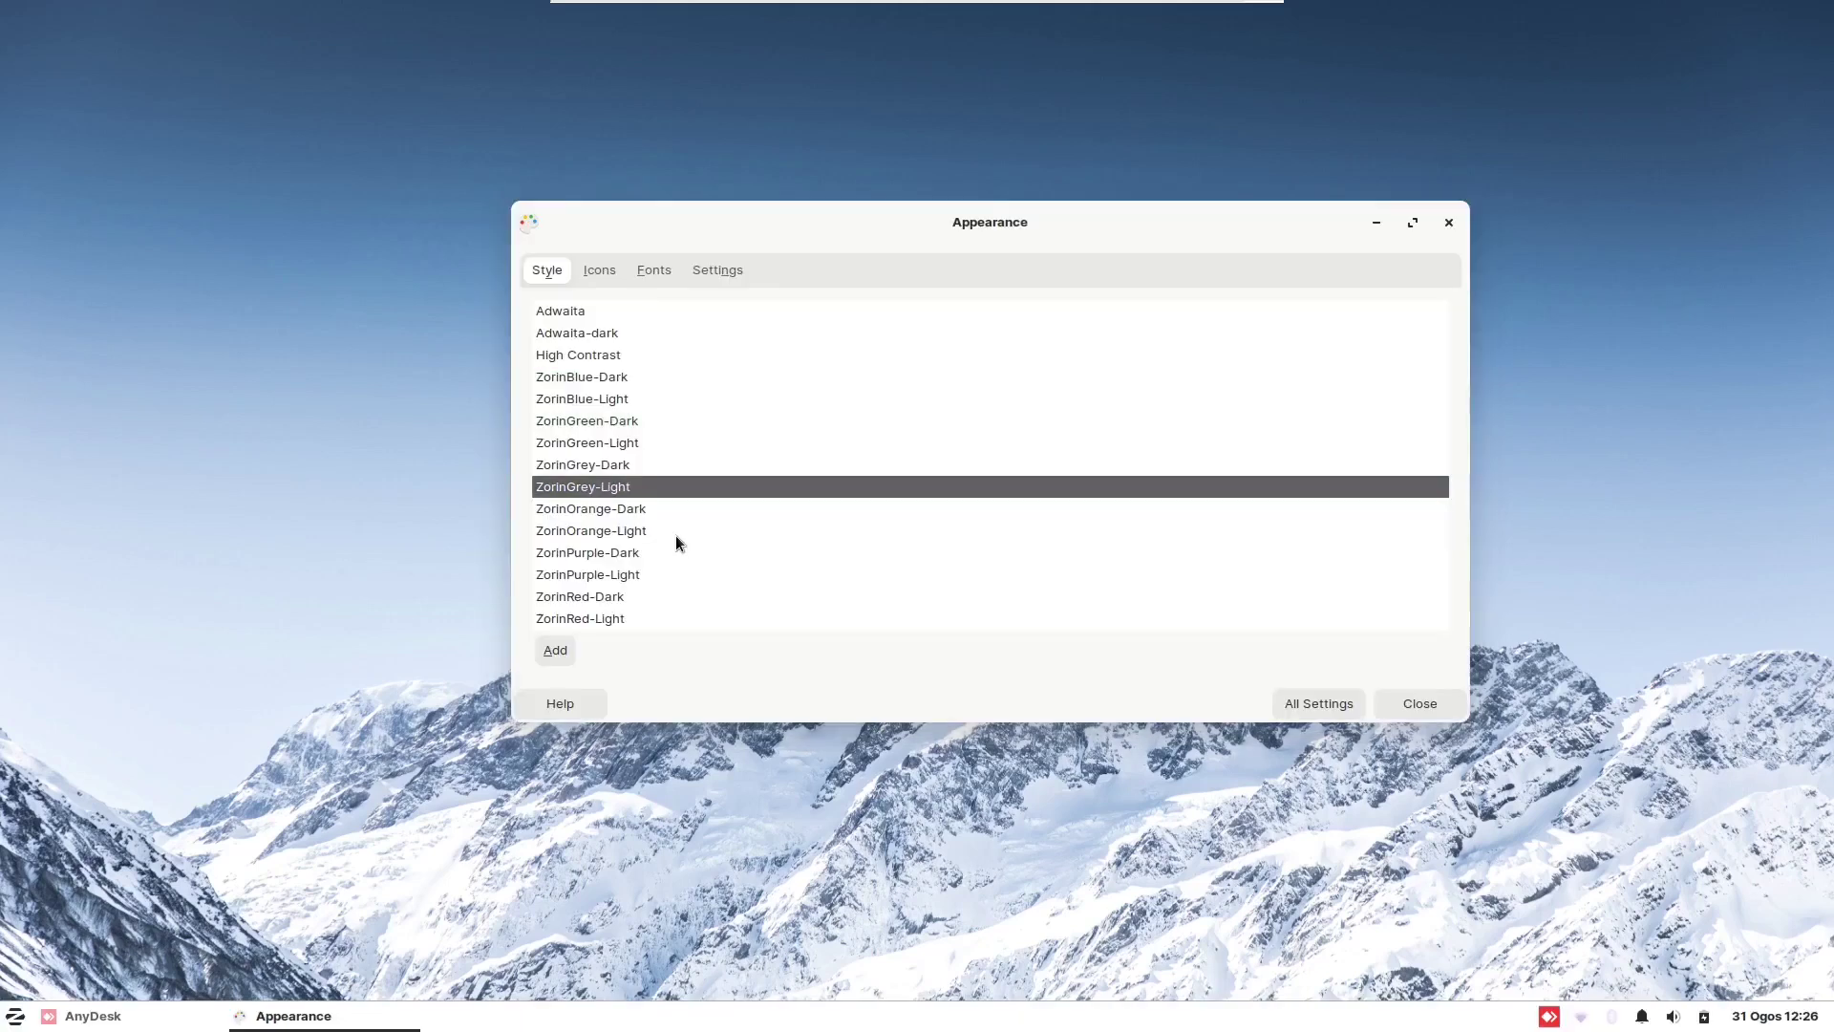
pyautogui.click(684, 465)
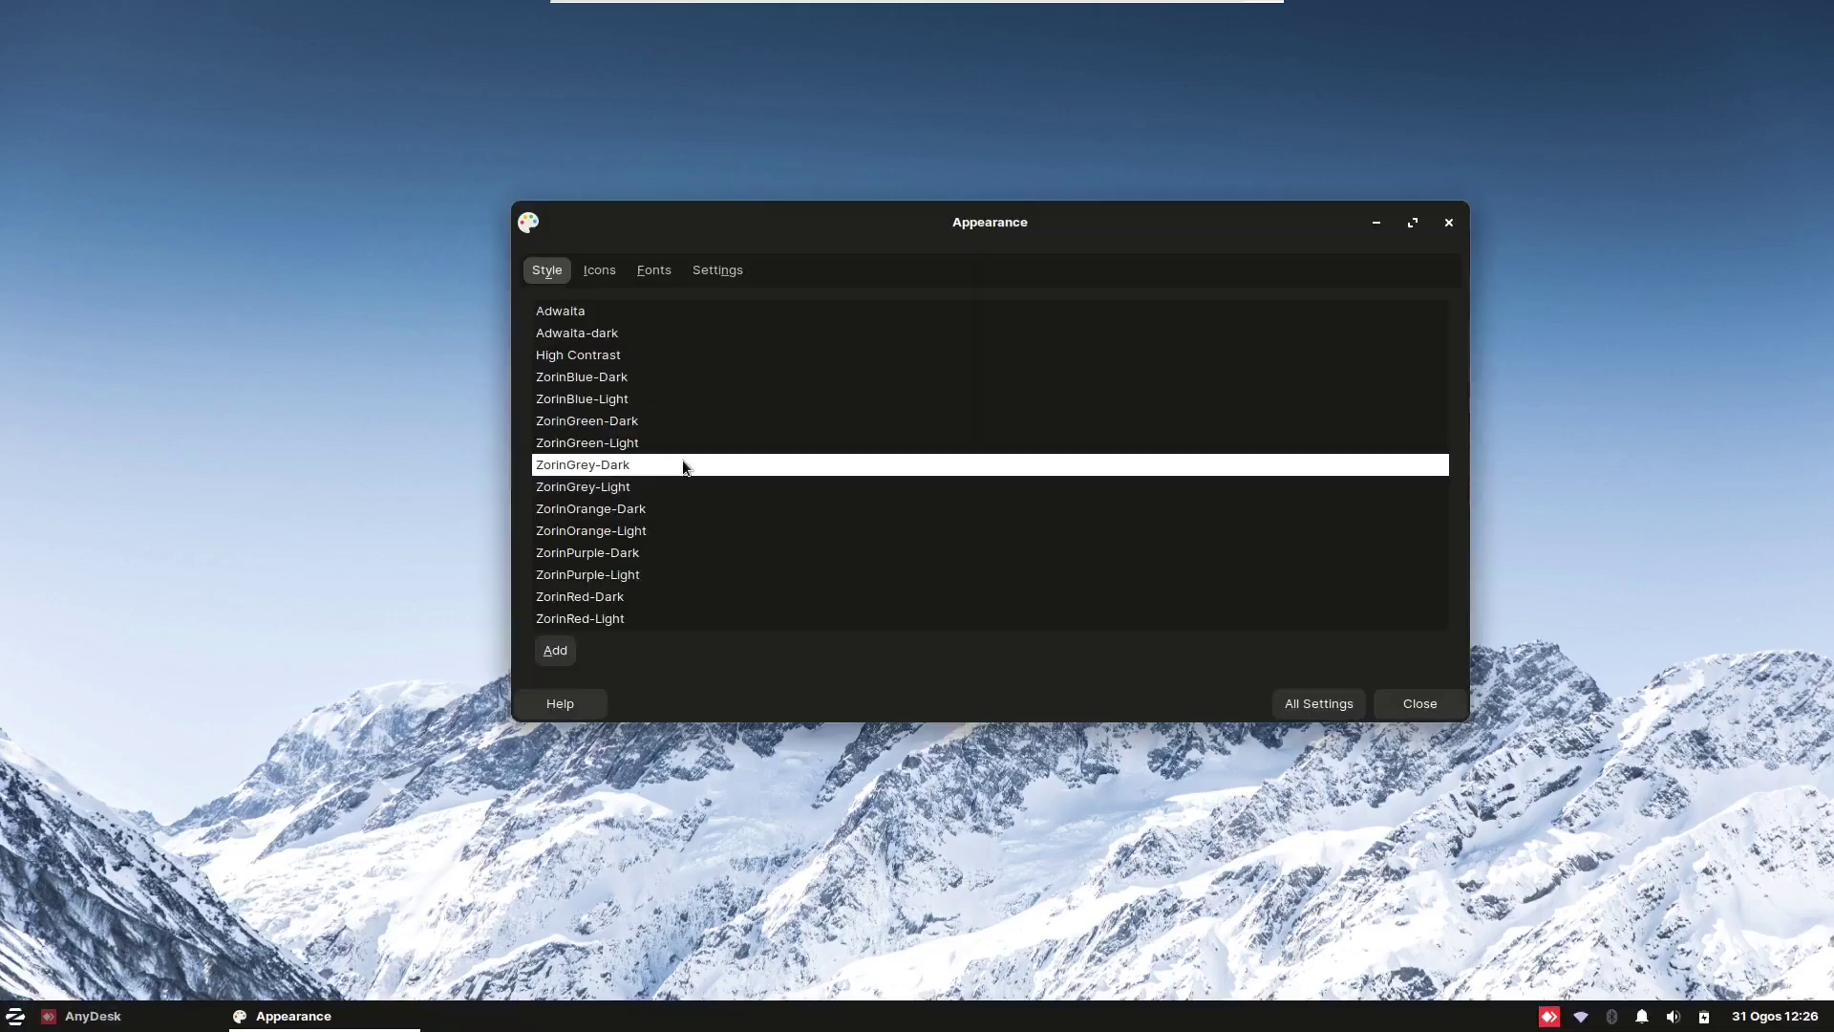
# - Browse the Icons, Fonts and Settings tabs of Appearance
pyautogui.click(614, 276)
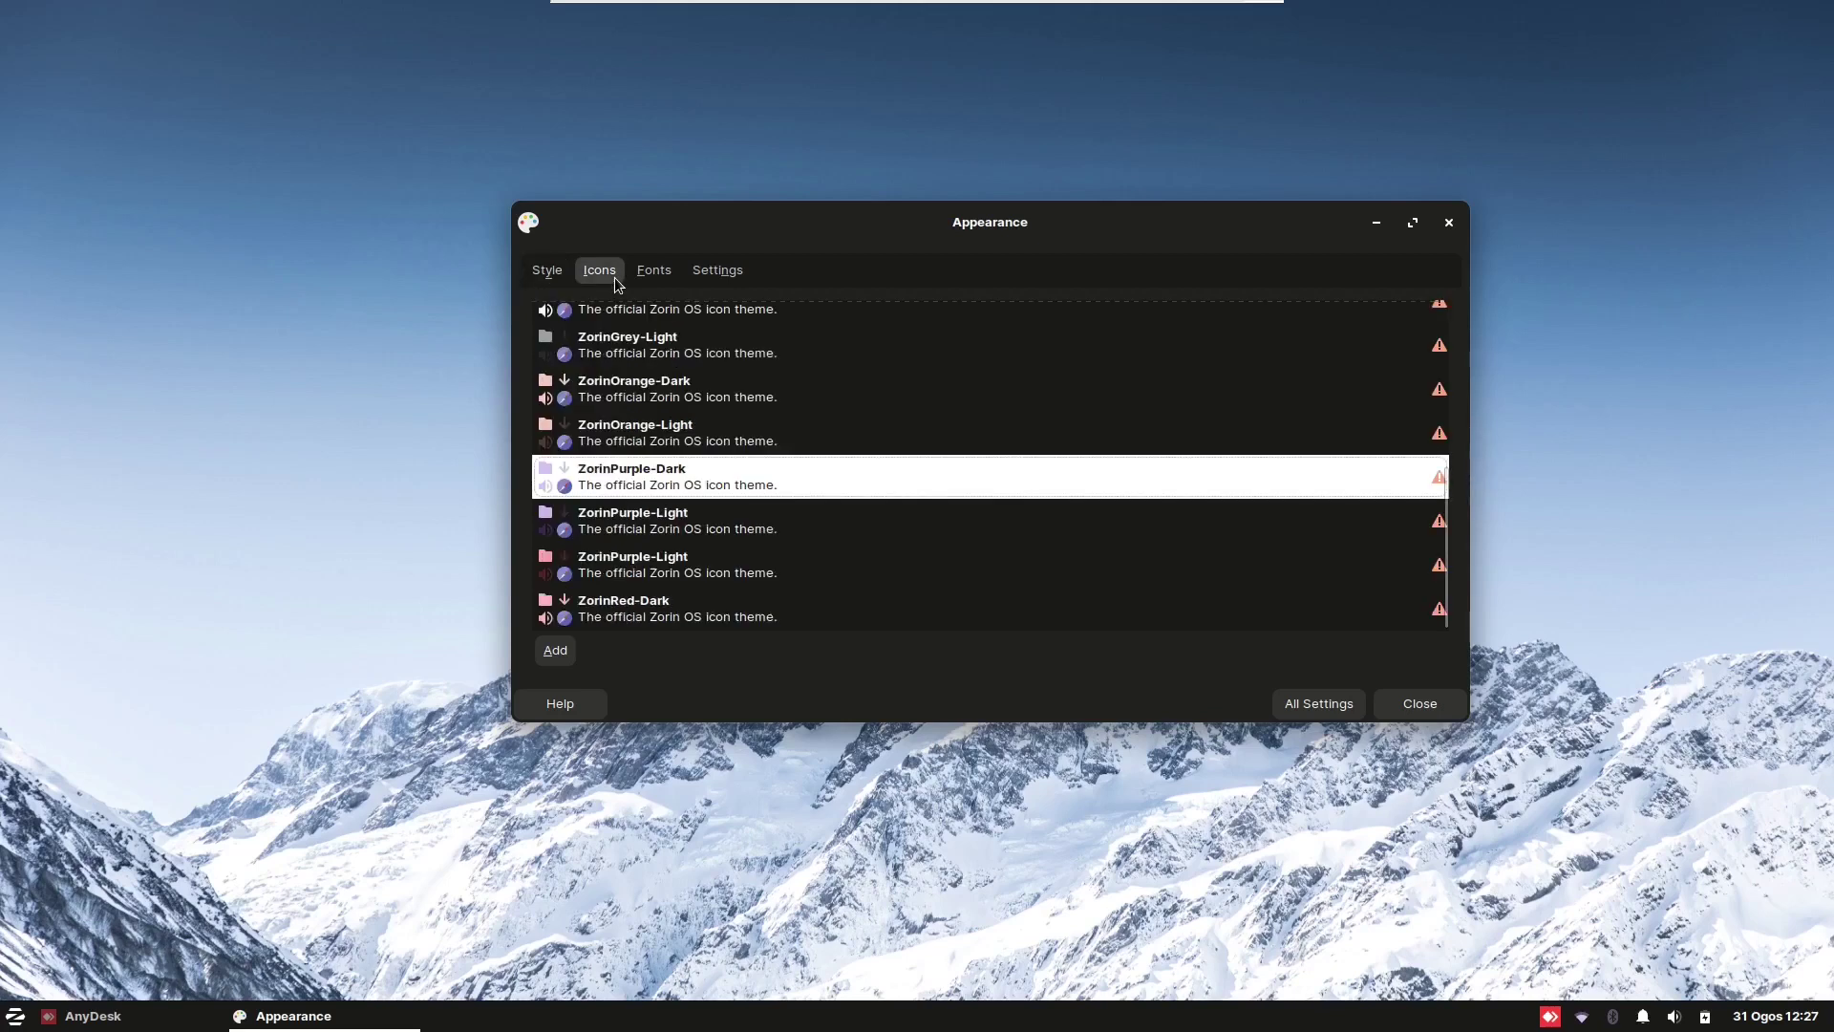
pyautogui.click(656, 272)
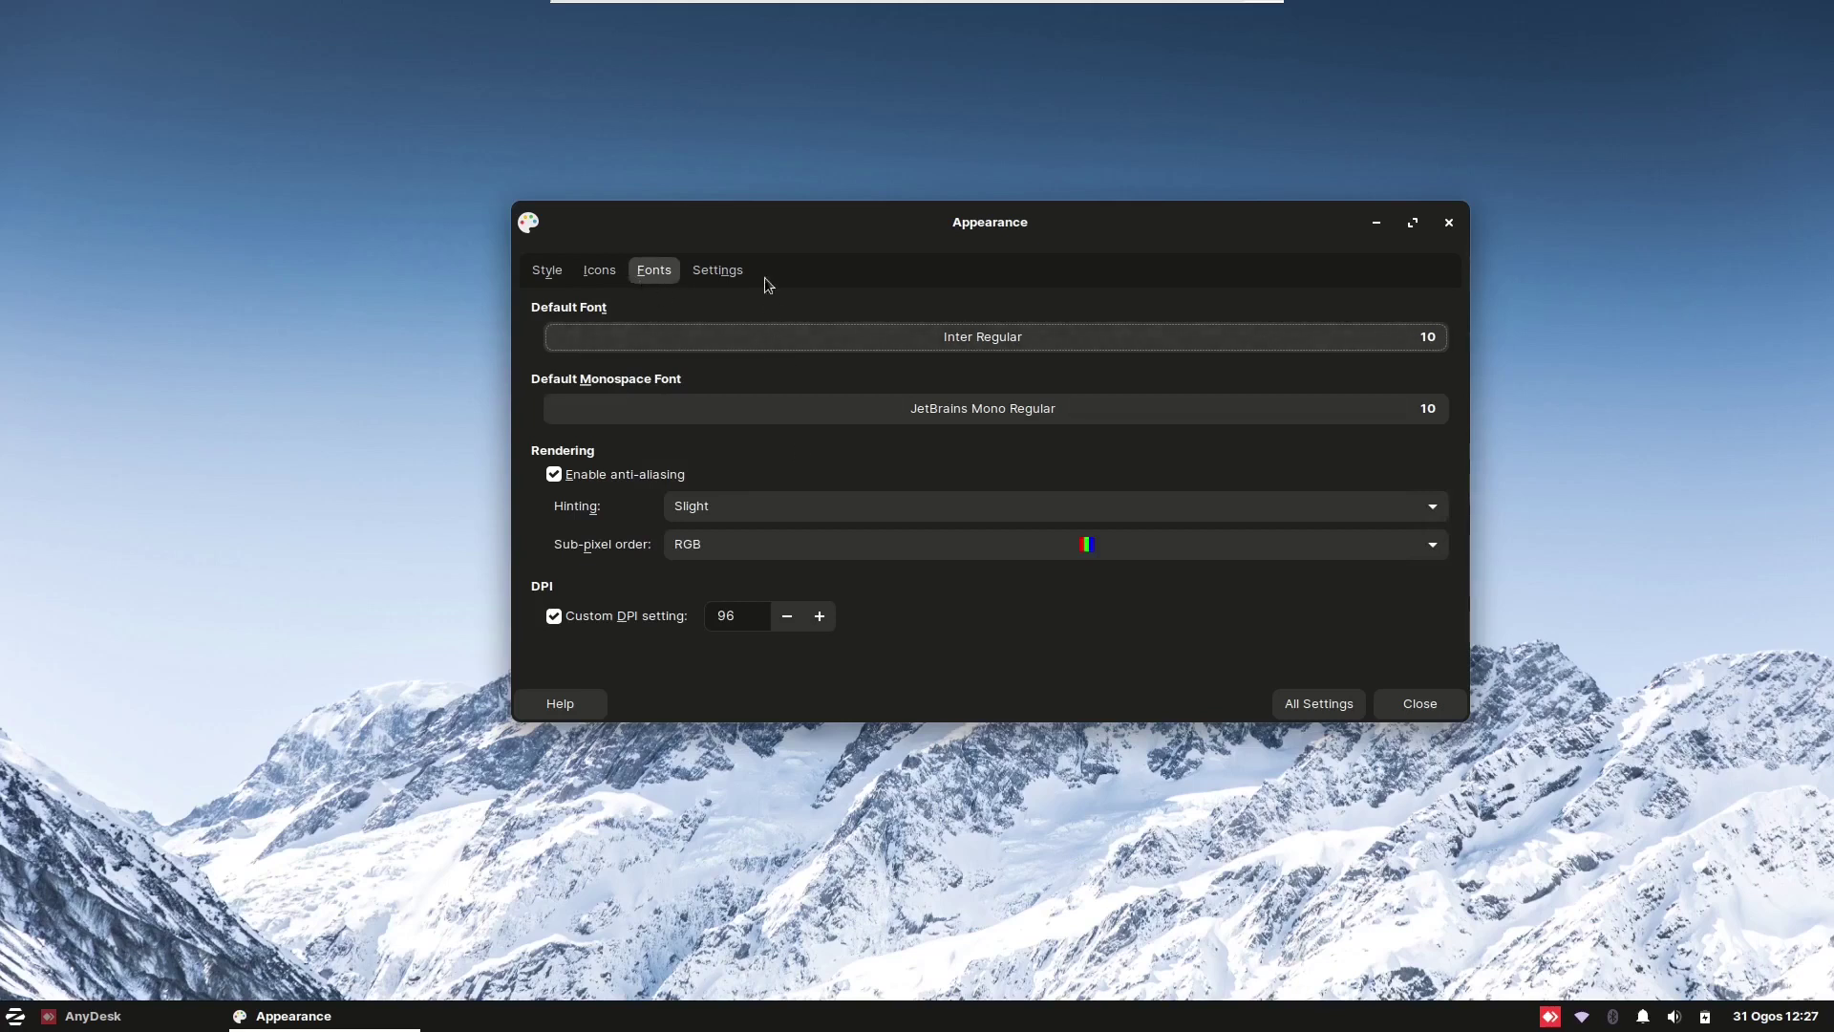
pyautogui.click(707, 275)
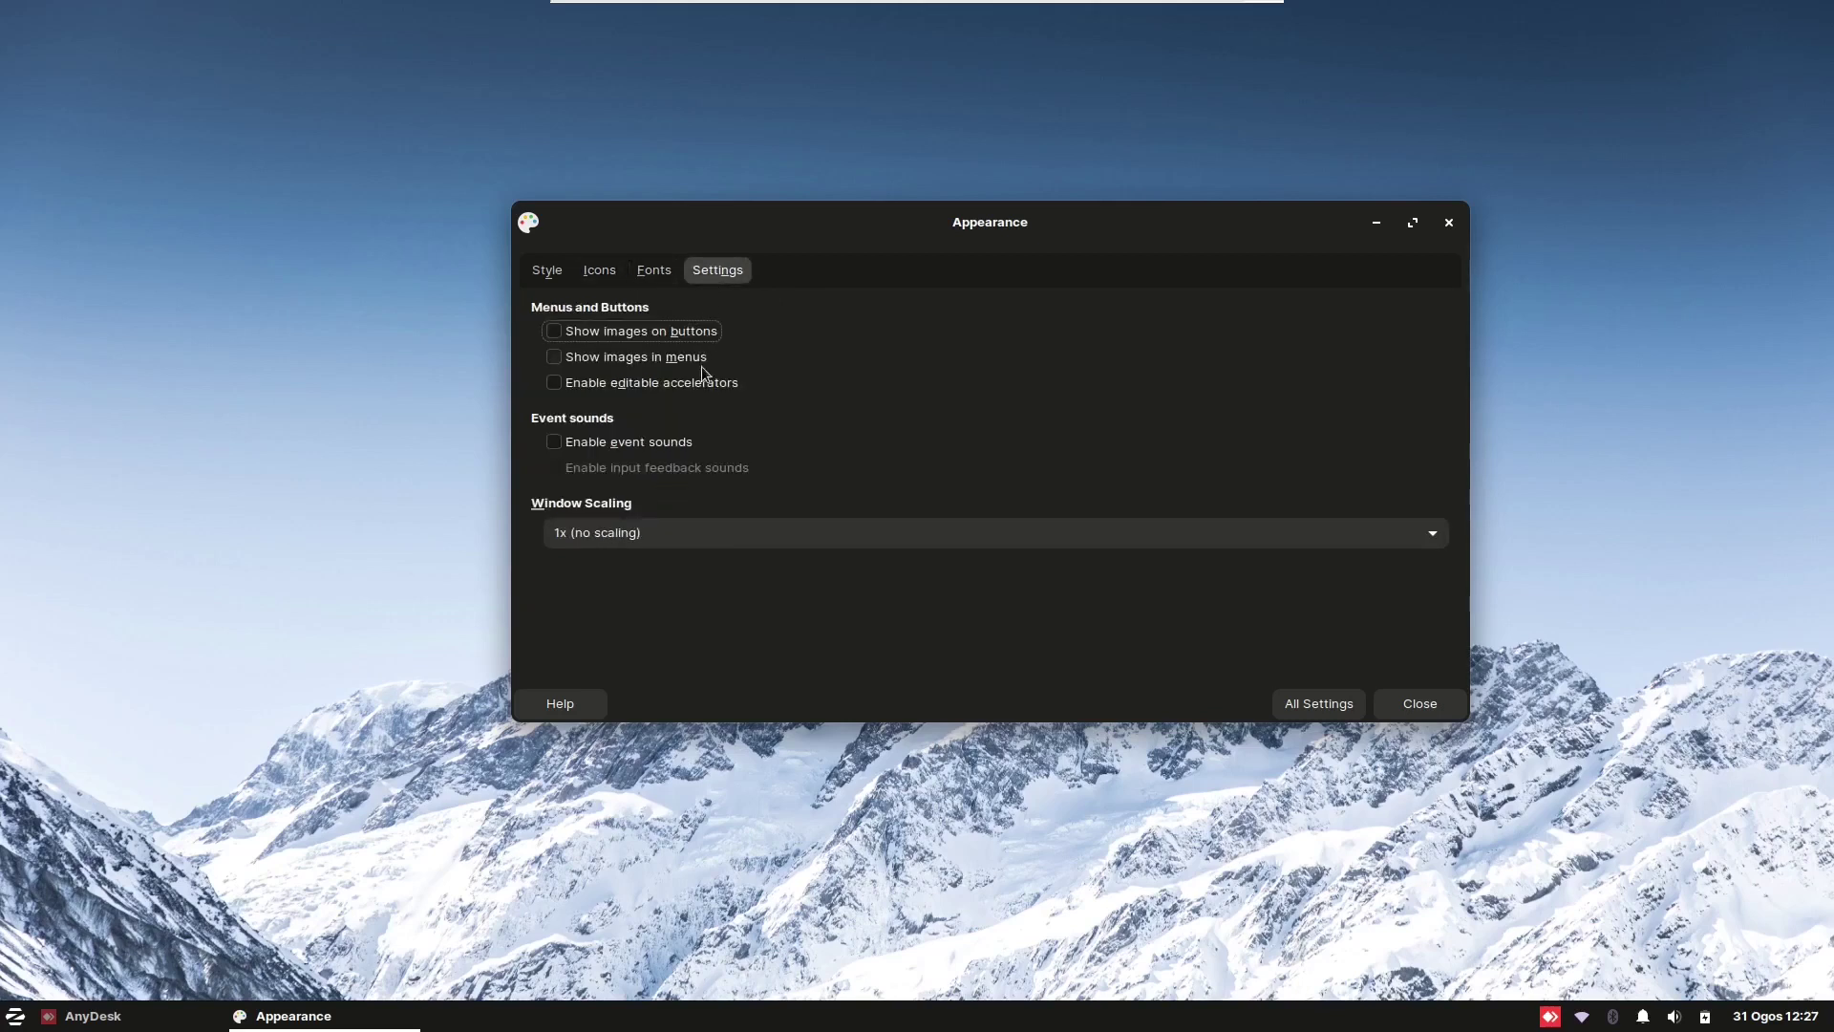
# - Set the desert landscape wallpaper, stretched to fill the screen
pyautogui.click(1326, 708)
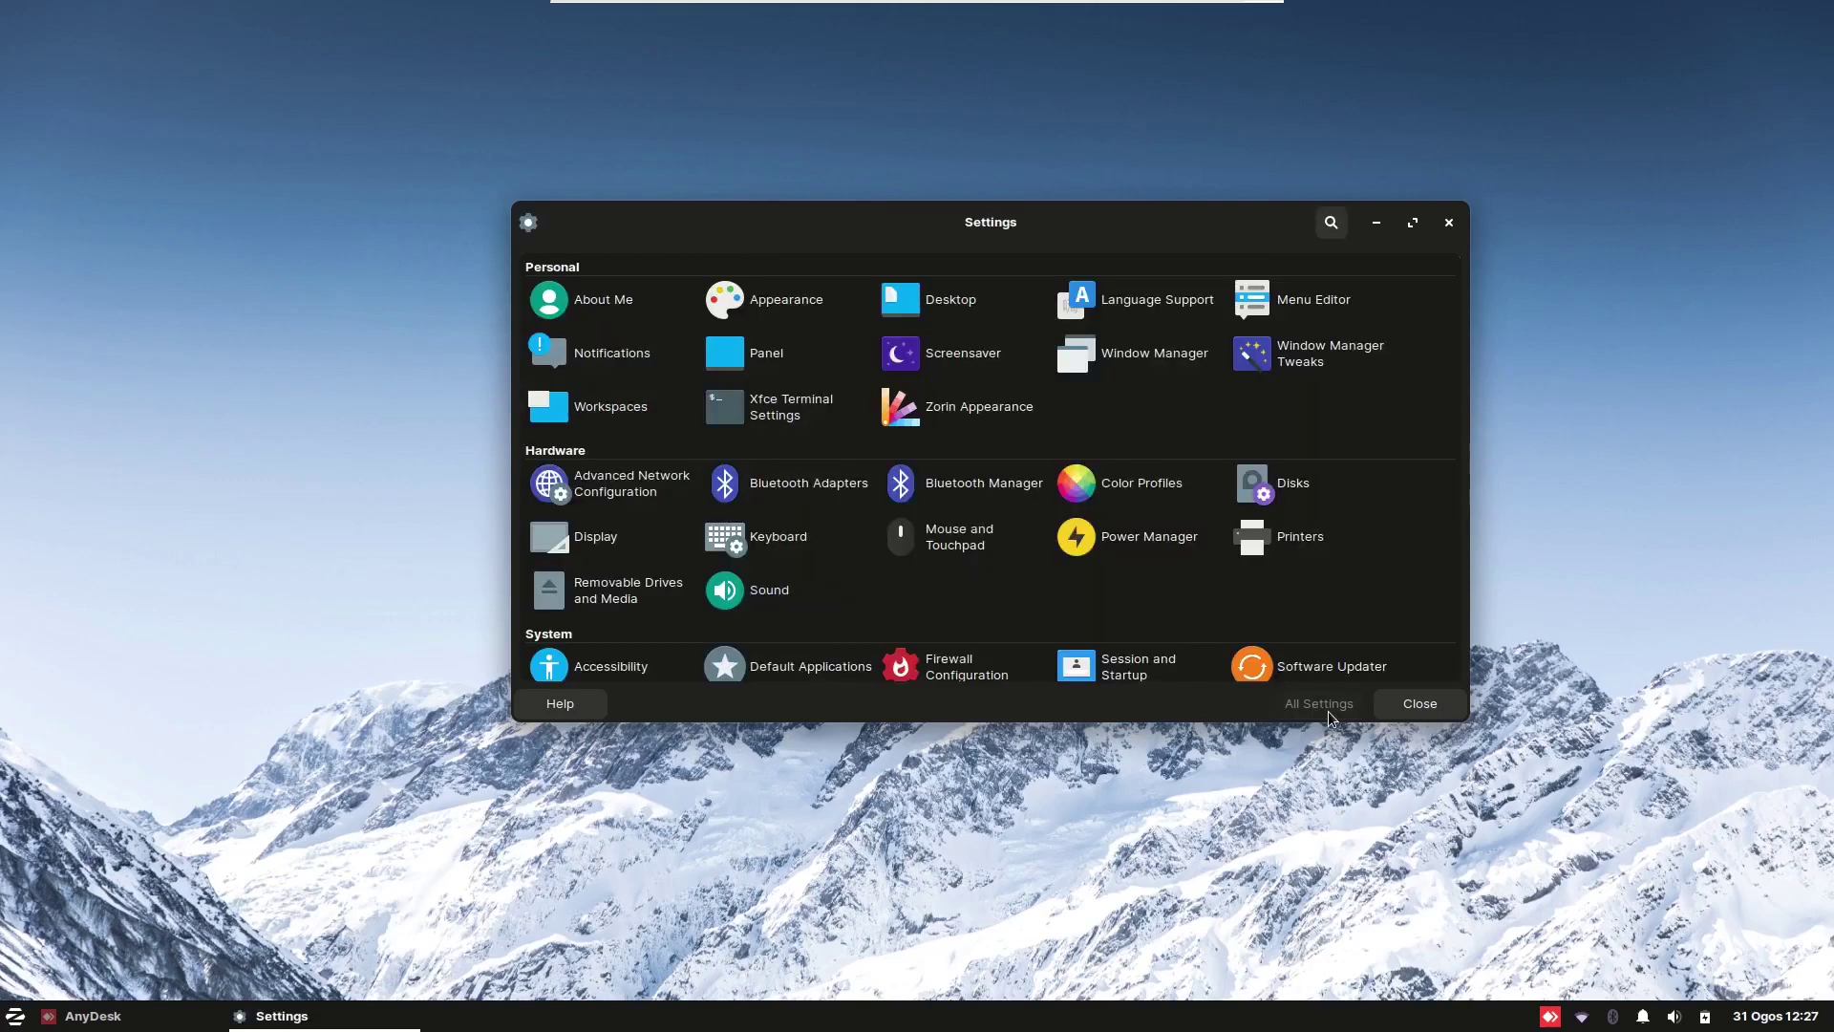
pyautogui.click(946, 304)
pyautogui.click(1246, 381)
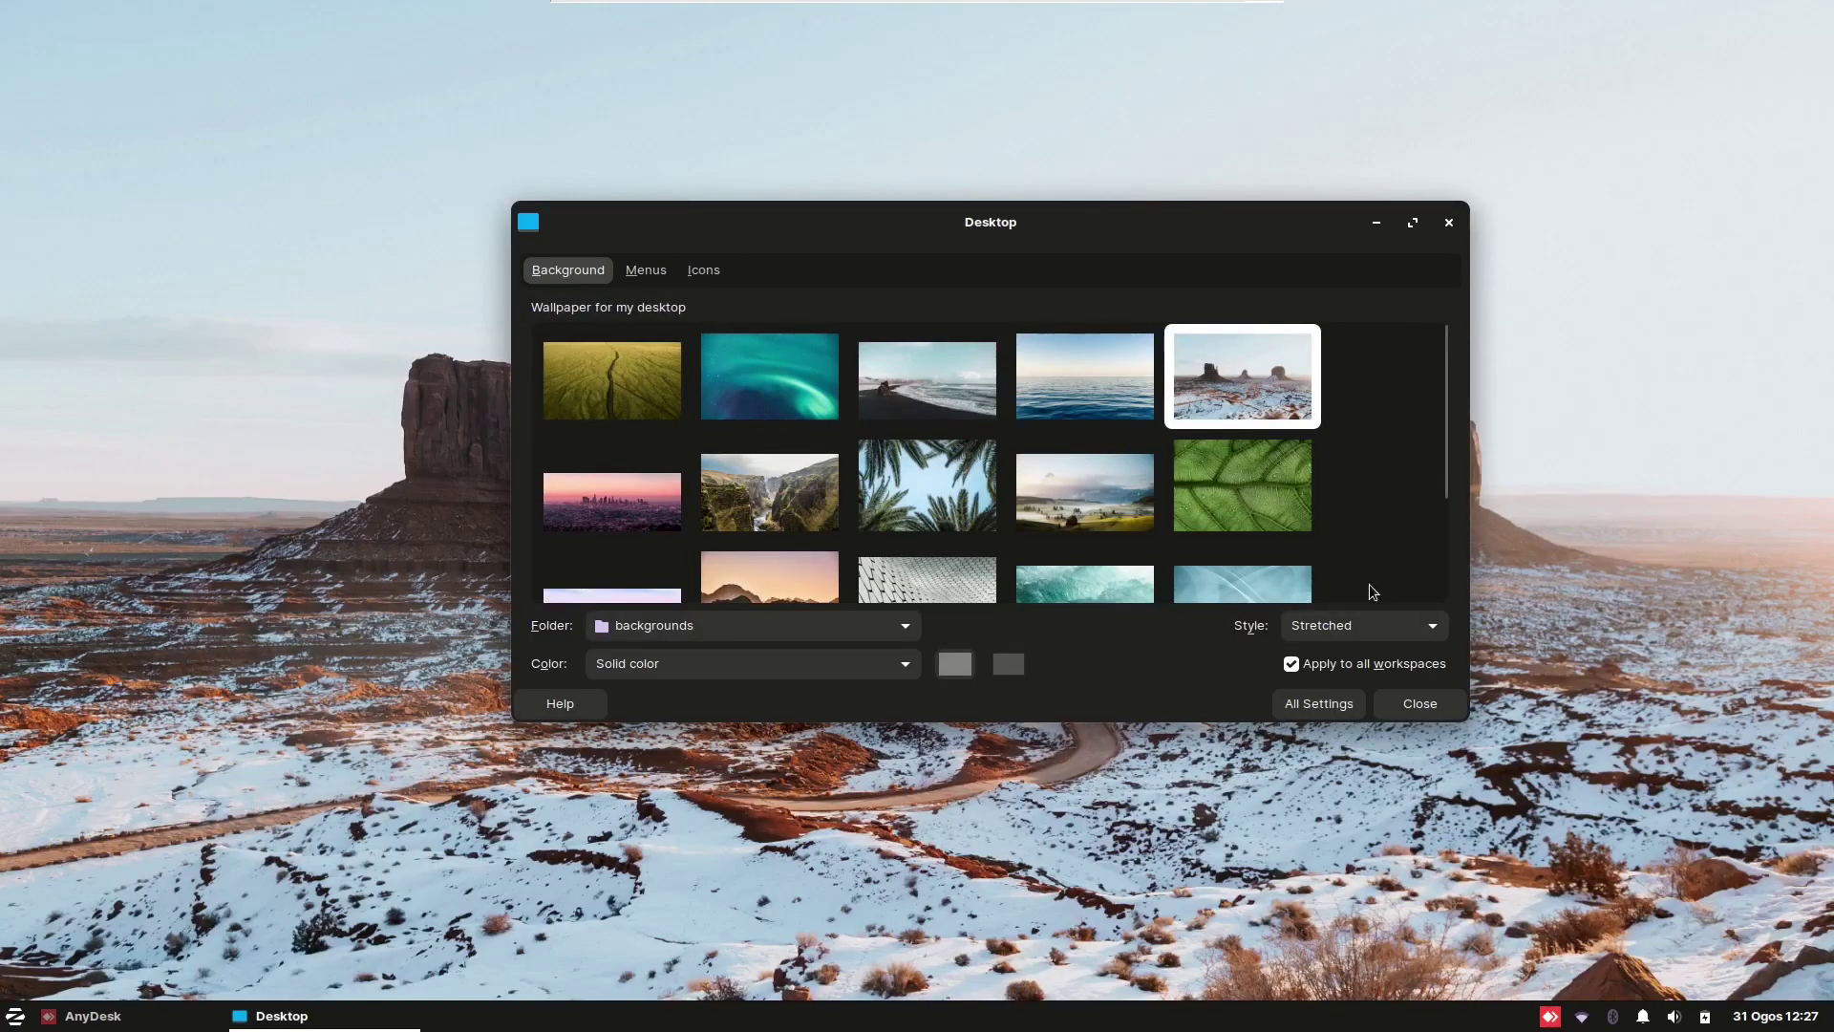
pyautogui.click(1373, 623)
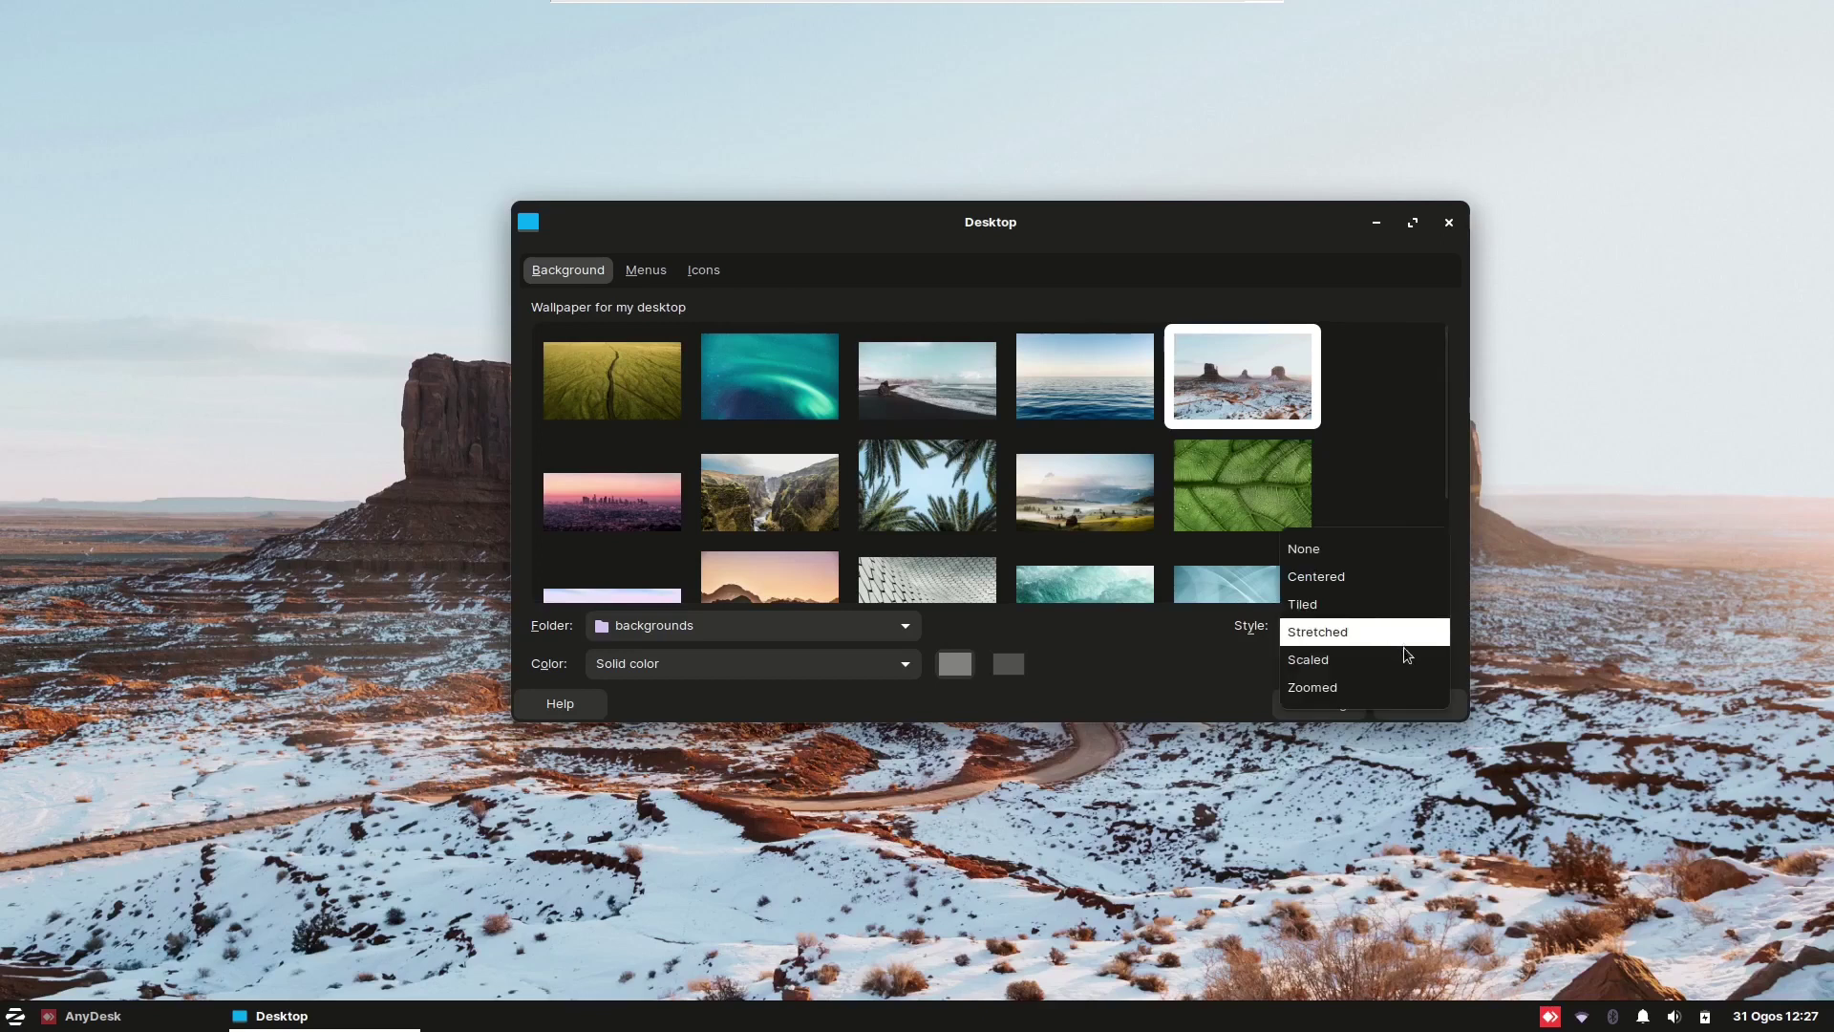
pyautogui.click(1397, 582)
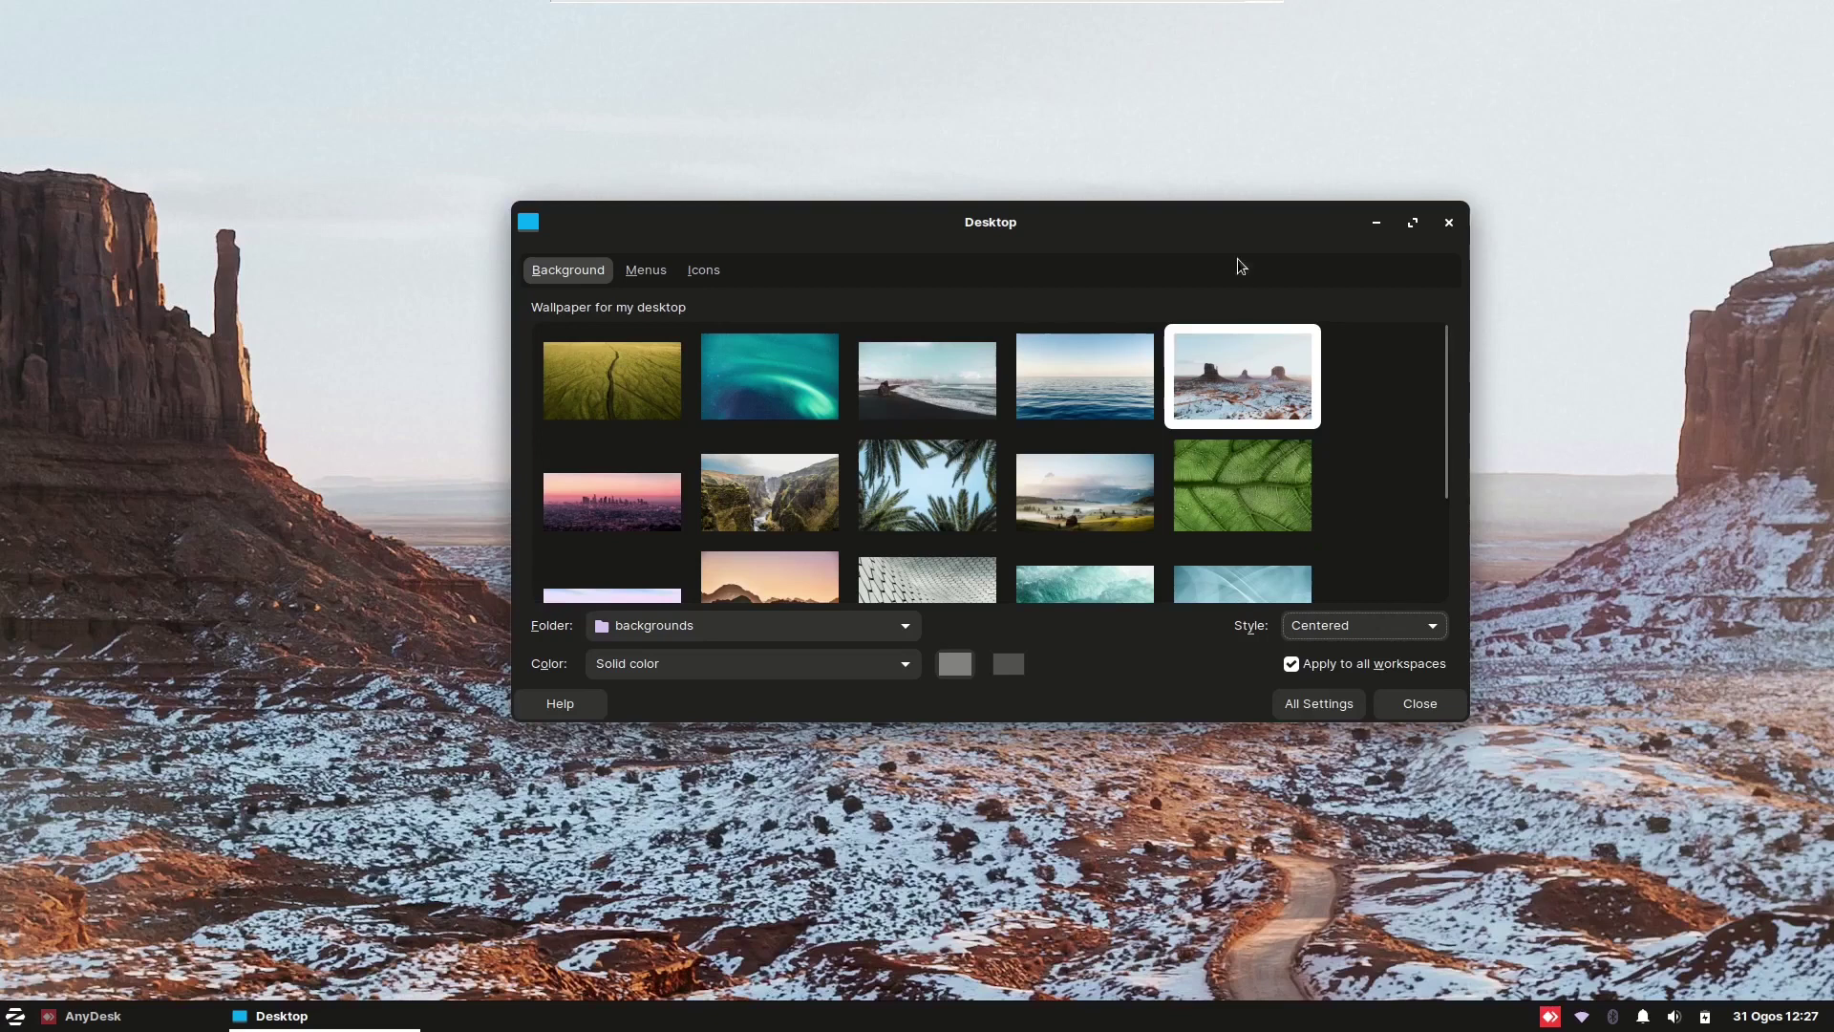
pyautogui.moveTo(1229, 235); pyautogui.dragTo(1257, 403)
pyautogui.click(1419, 819)
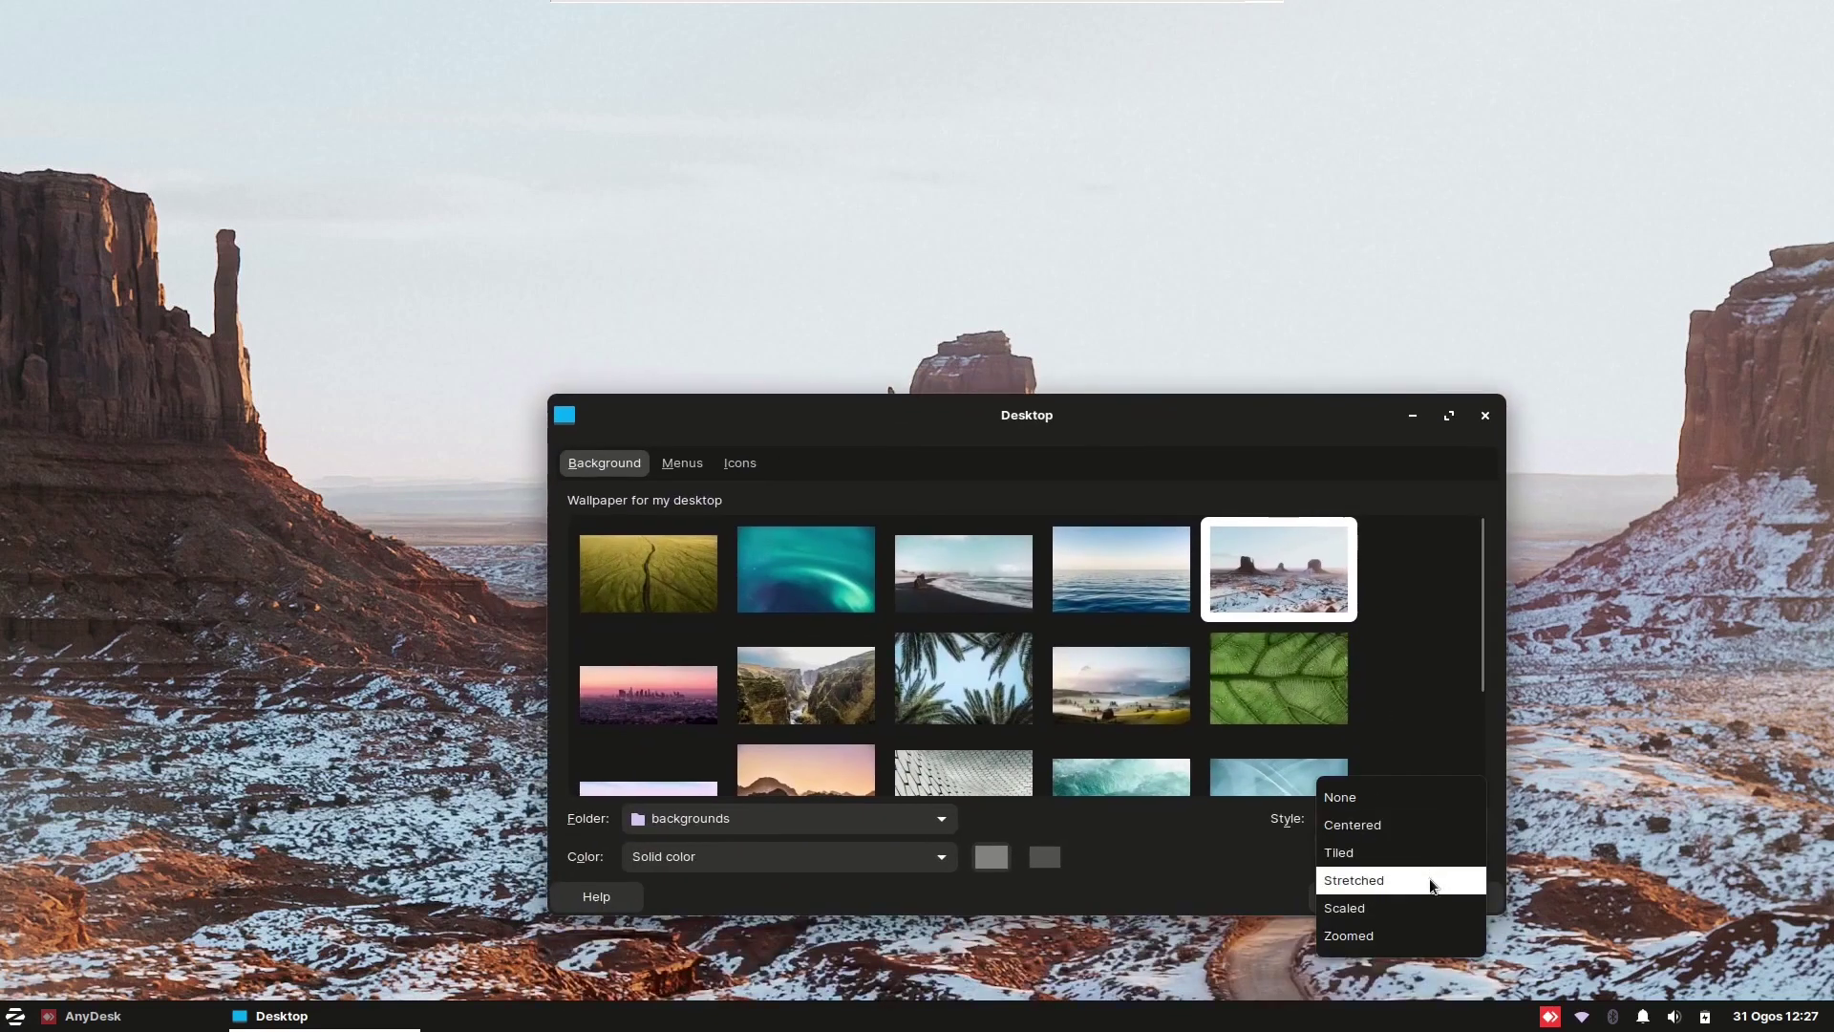
pyautogui.press('Up')
pyautogui.click(1429, 878)
pyautogui.moveTo(1252, 452); pyautogui.dragTo(1212, 284)
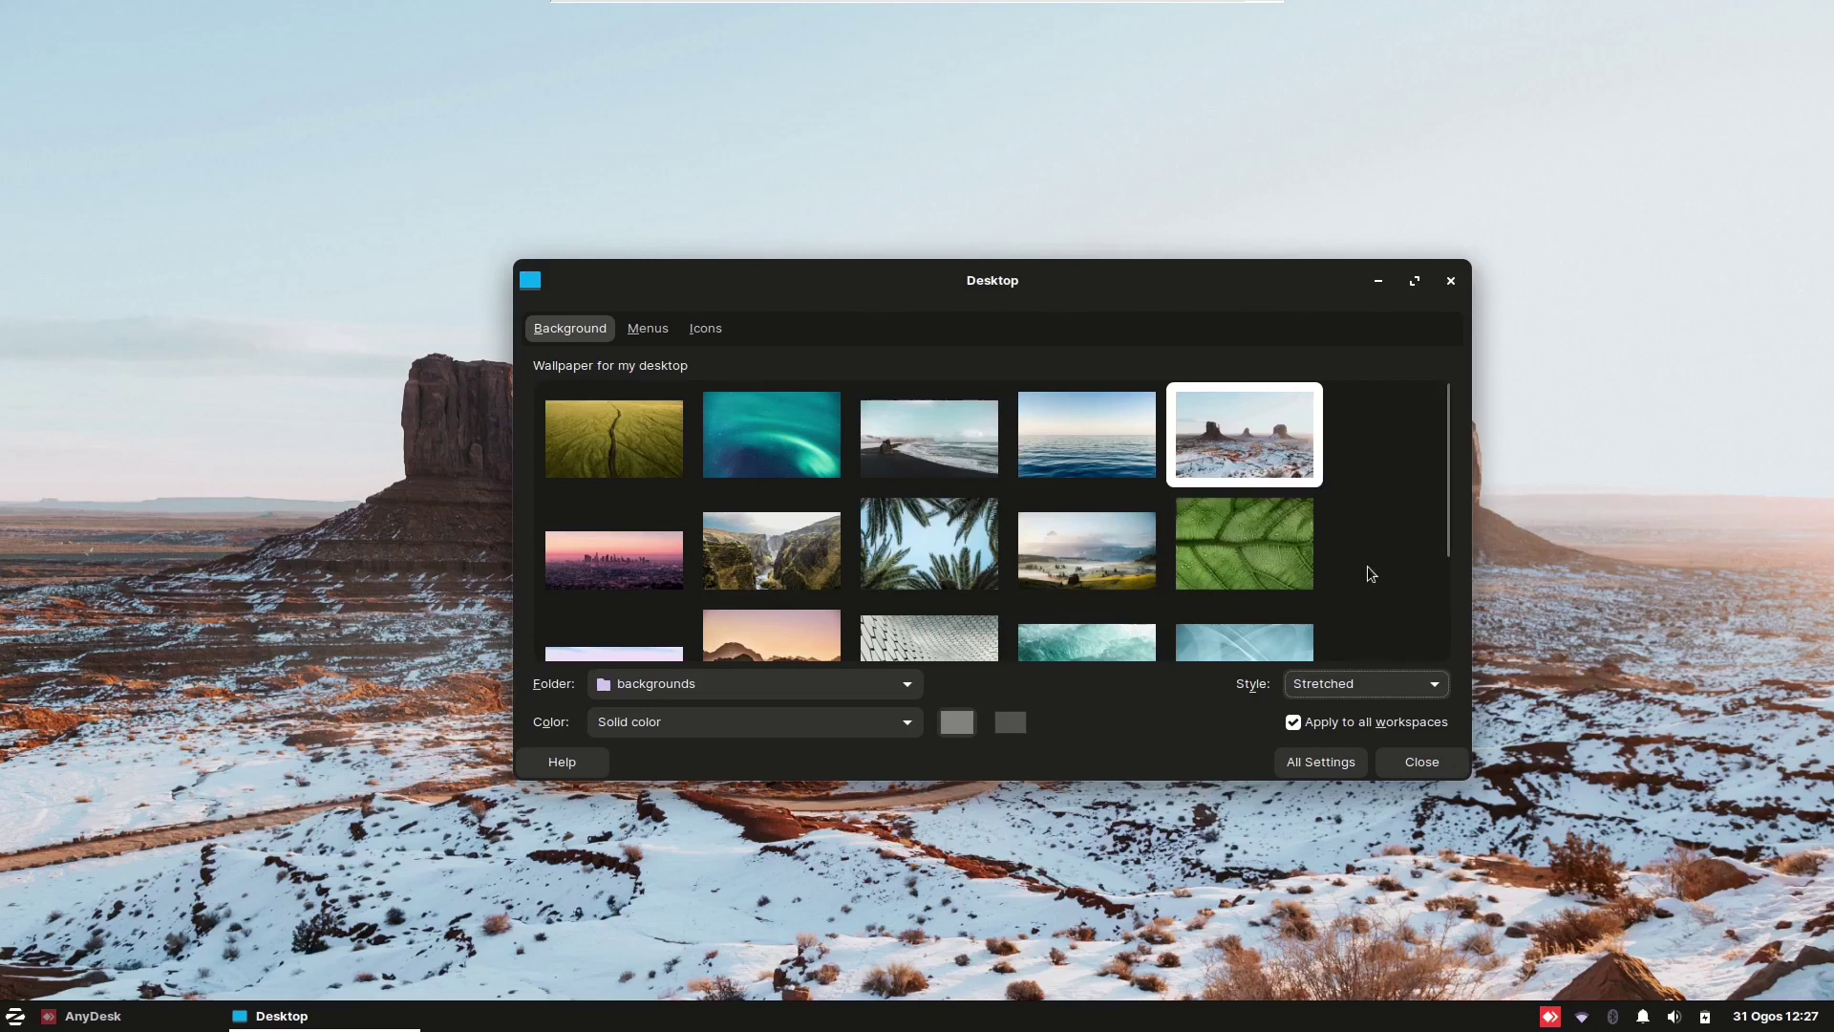
# - Look over the desktop Menus and Icons options, scrolling the Default Icons list
pyautogui.click(648, 334)
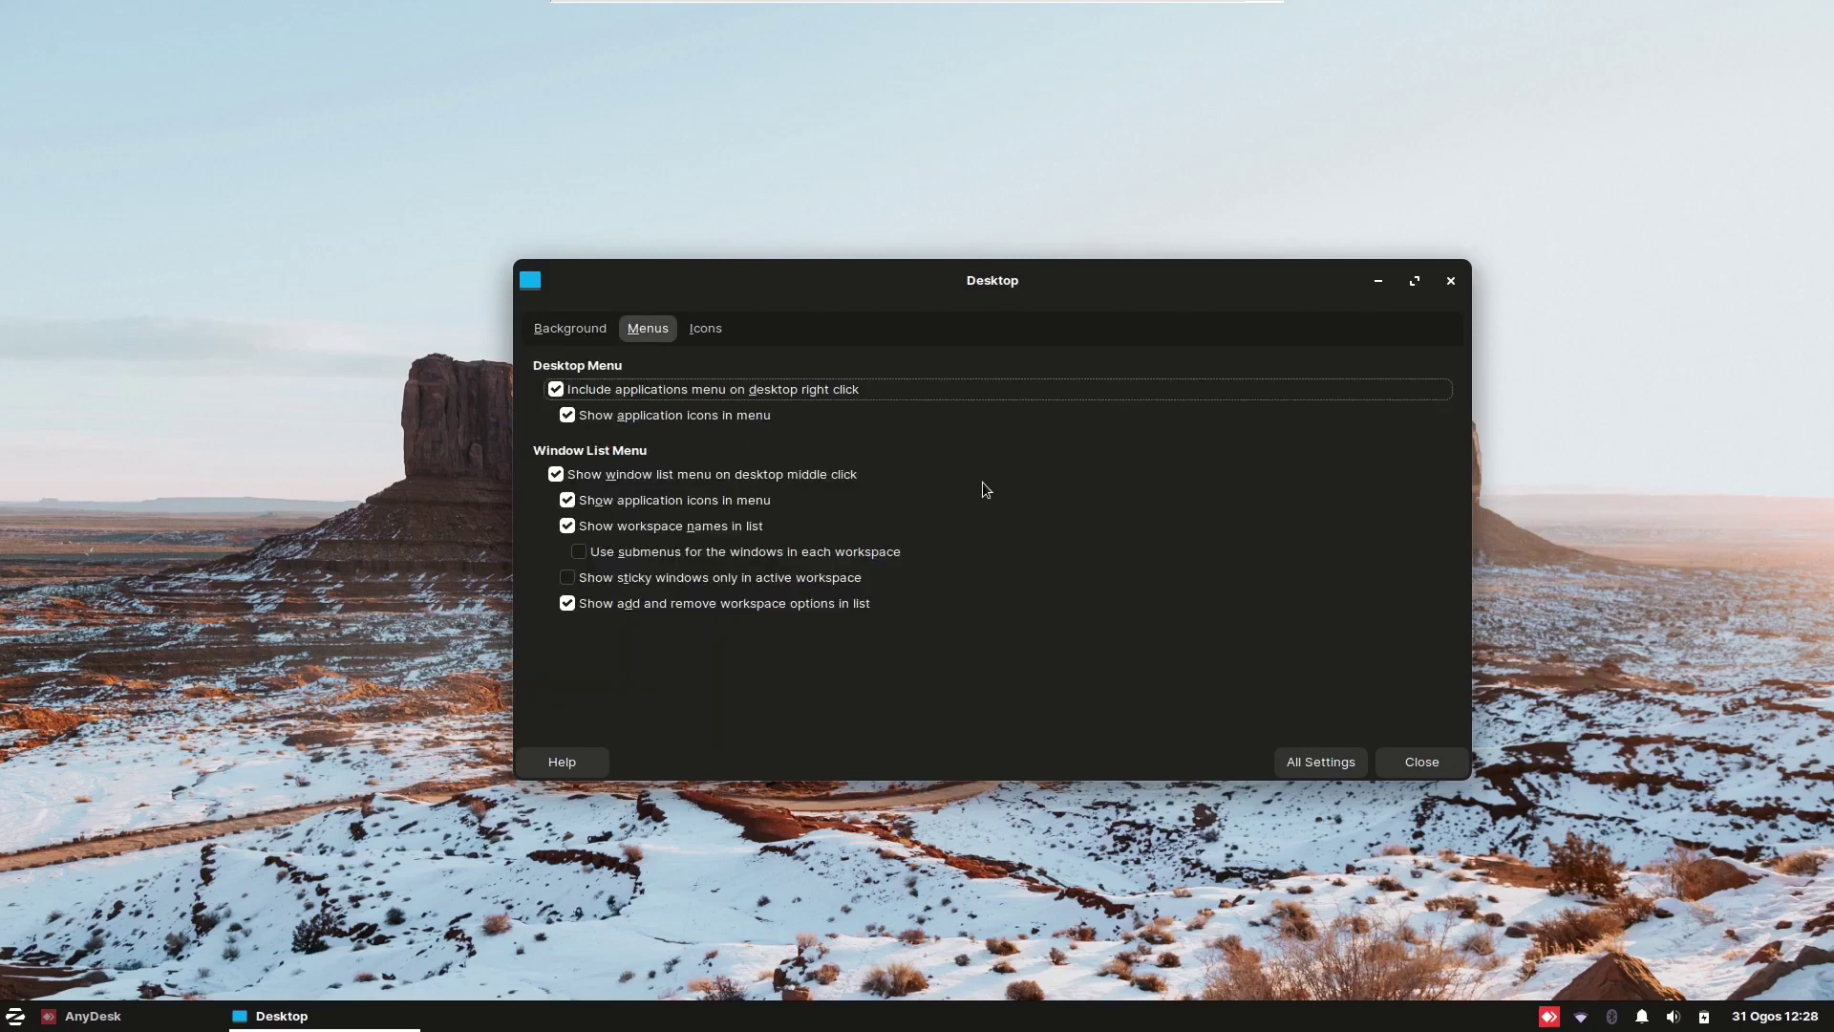
pyautogui.click(707, 329)
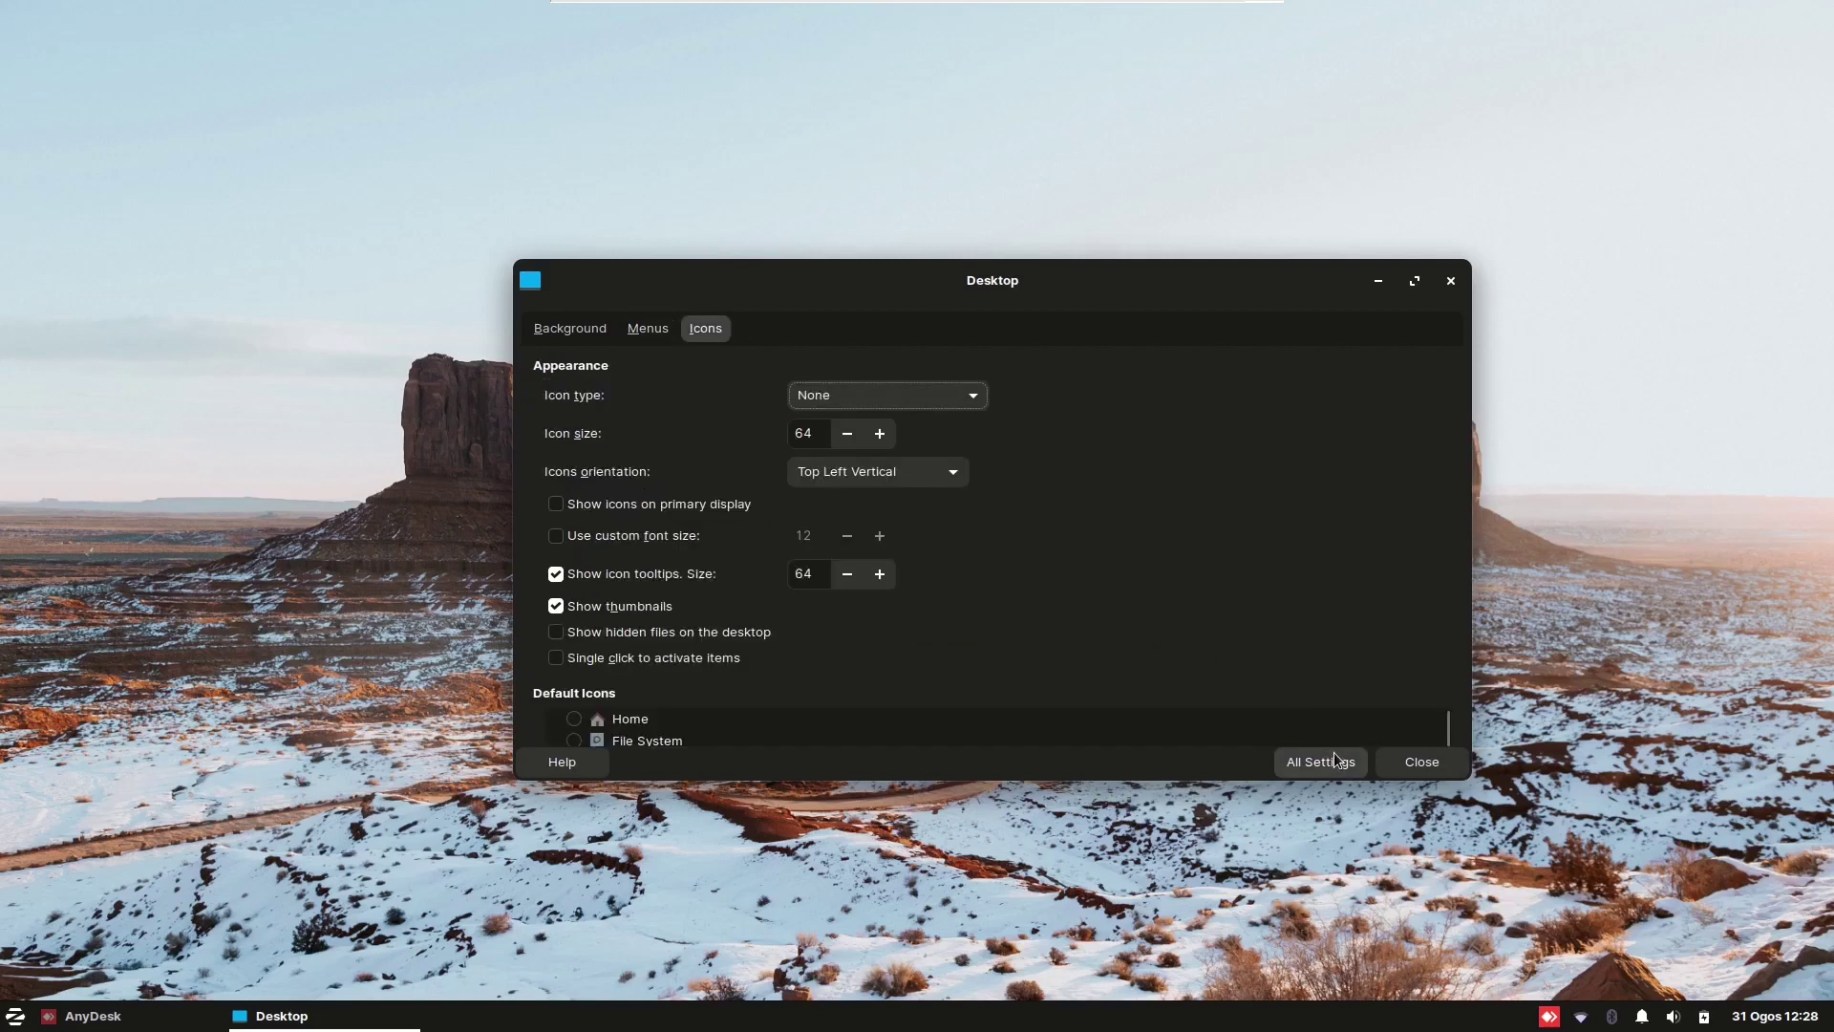
pyautogui.scroll(-2, 1334, 726)
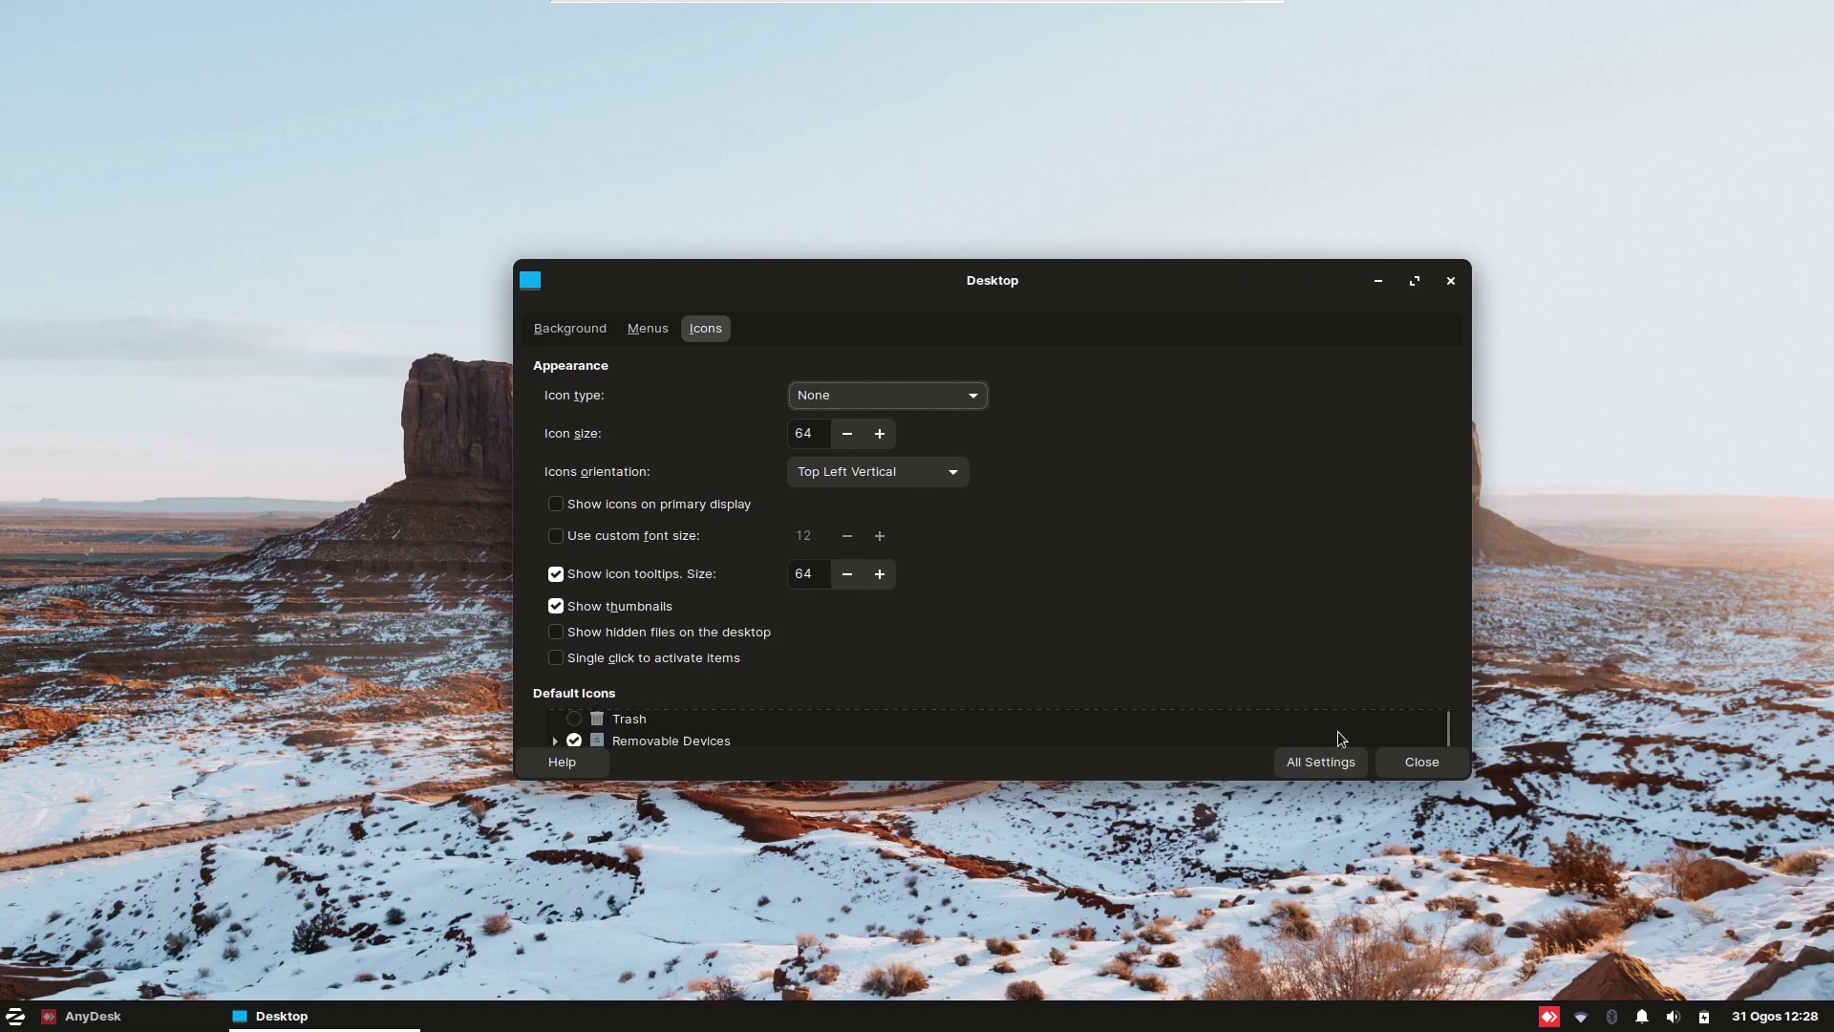
pyautogui.scroll(2, 1337, 733)
pyautogui.scroll(-2, 1338, 738)
# - Open the MenuLibre menu editor and check the app menu's categories
pyautogui.click(1330, 754)
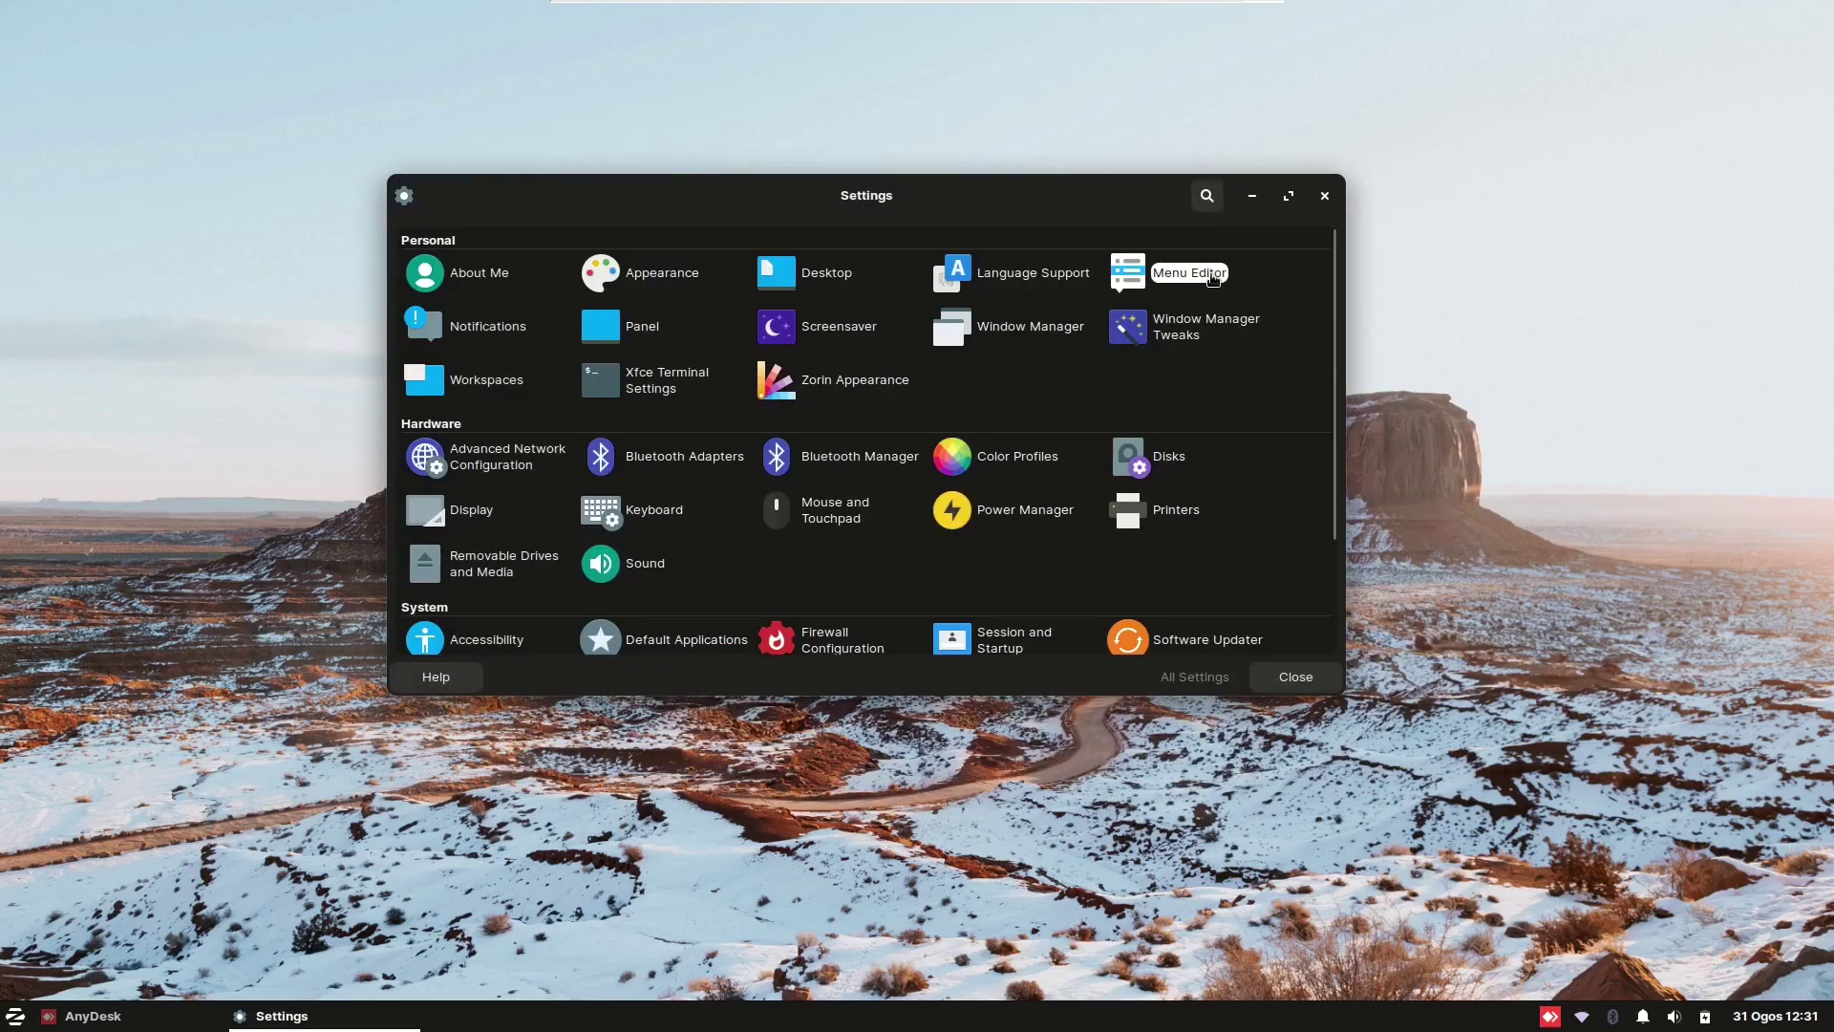
pyautogui.click(1211, 278)
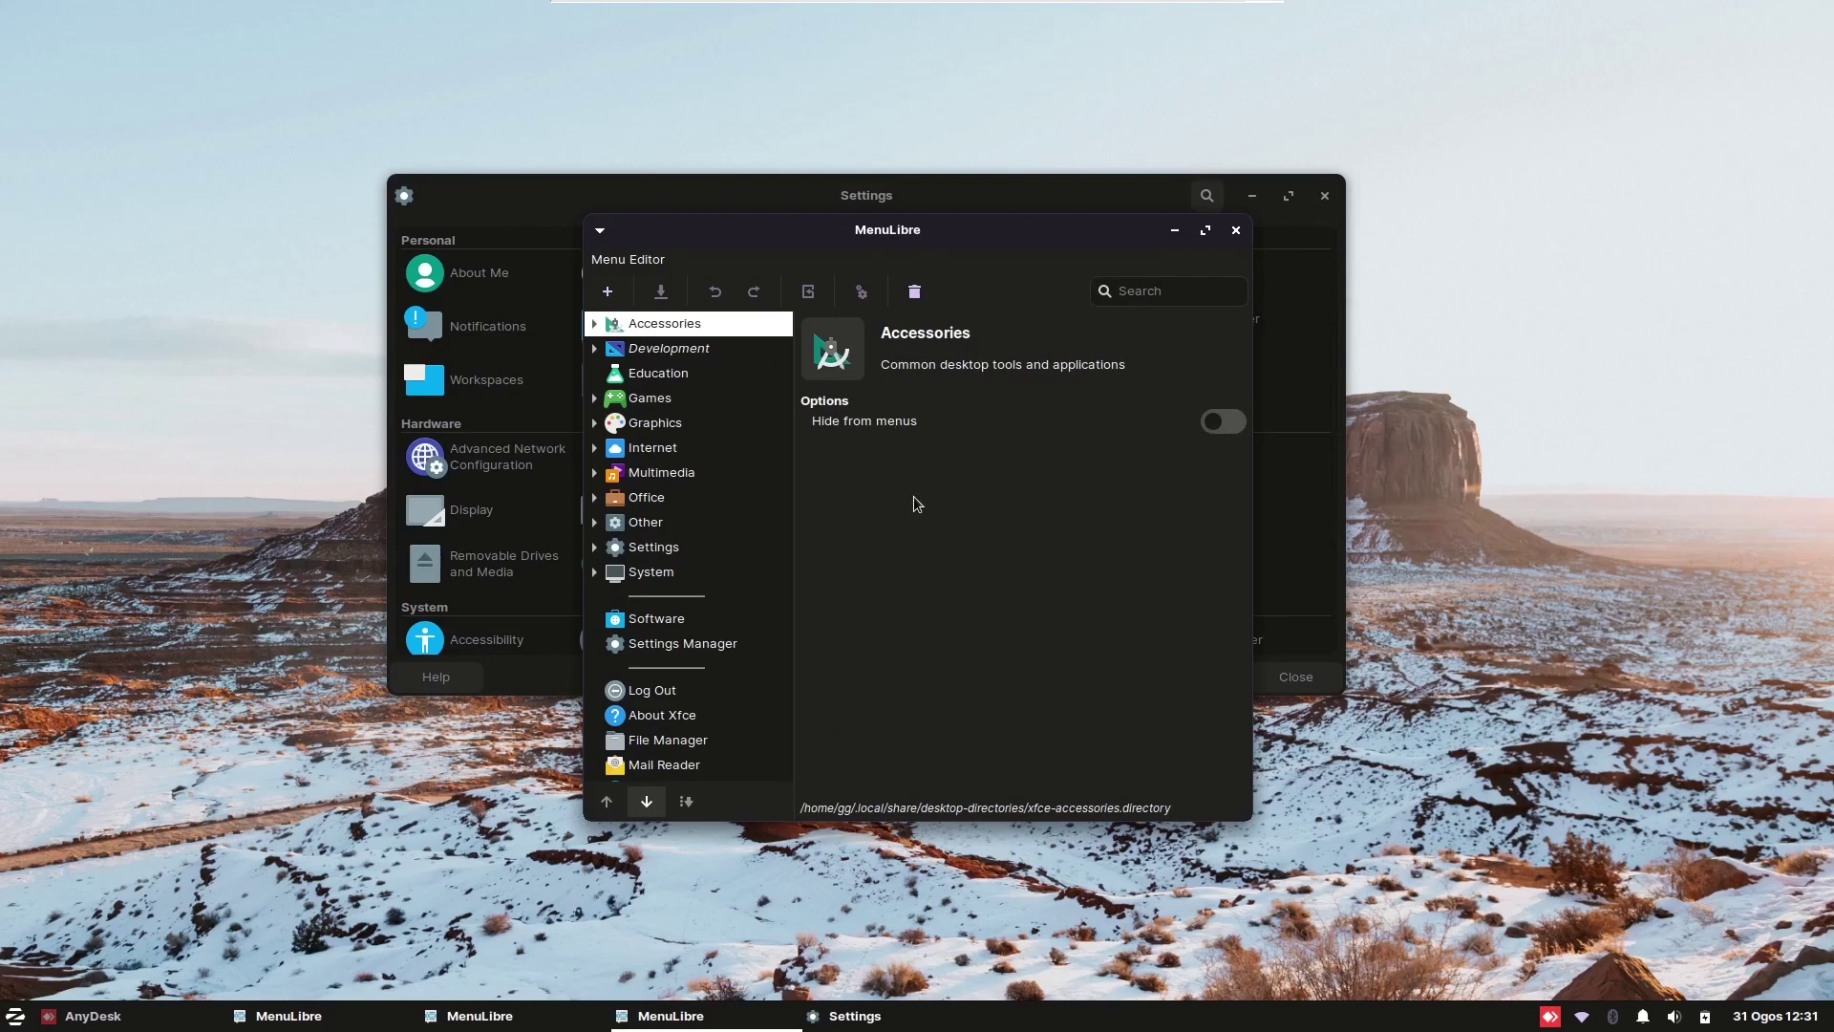
pyautogui.press('super')
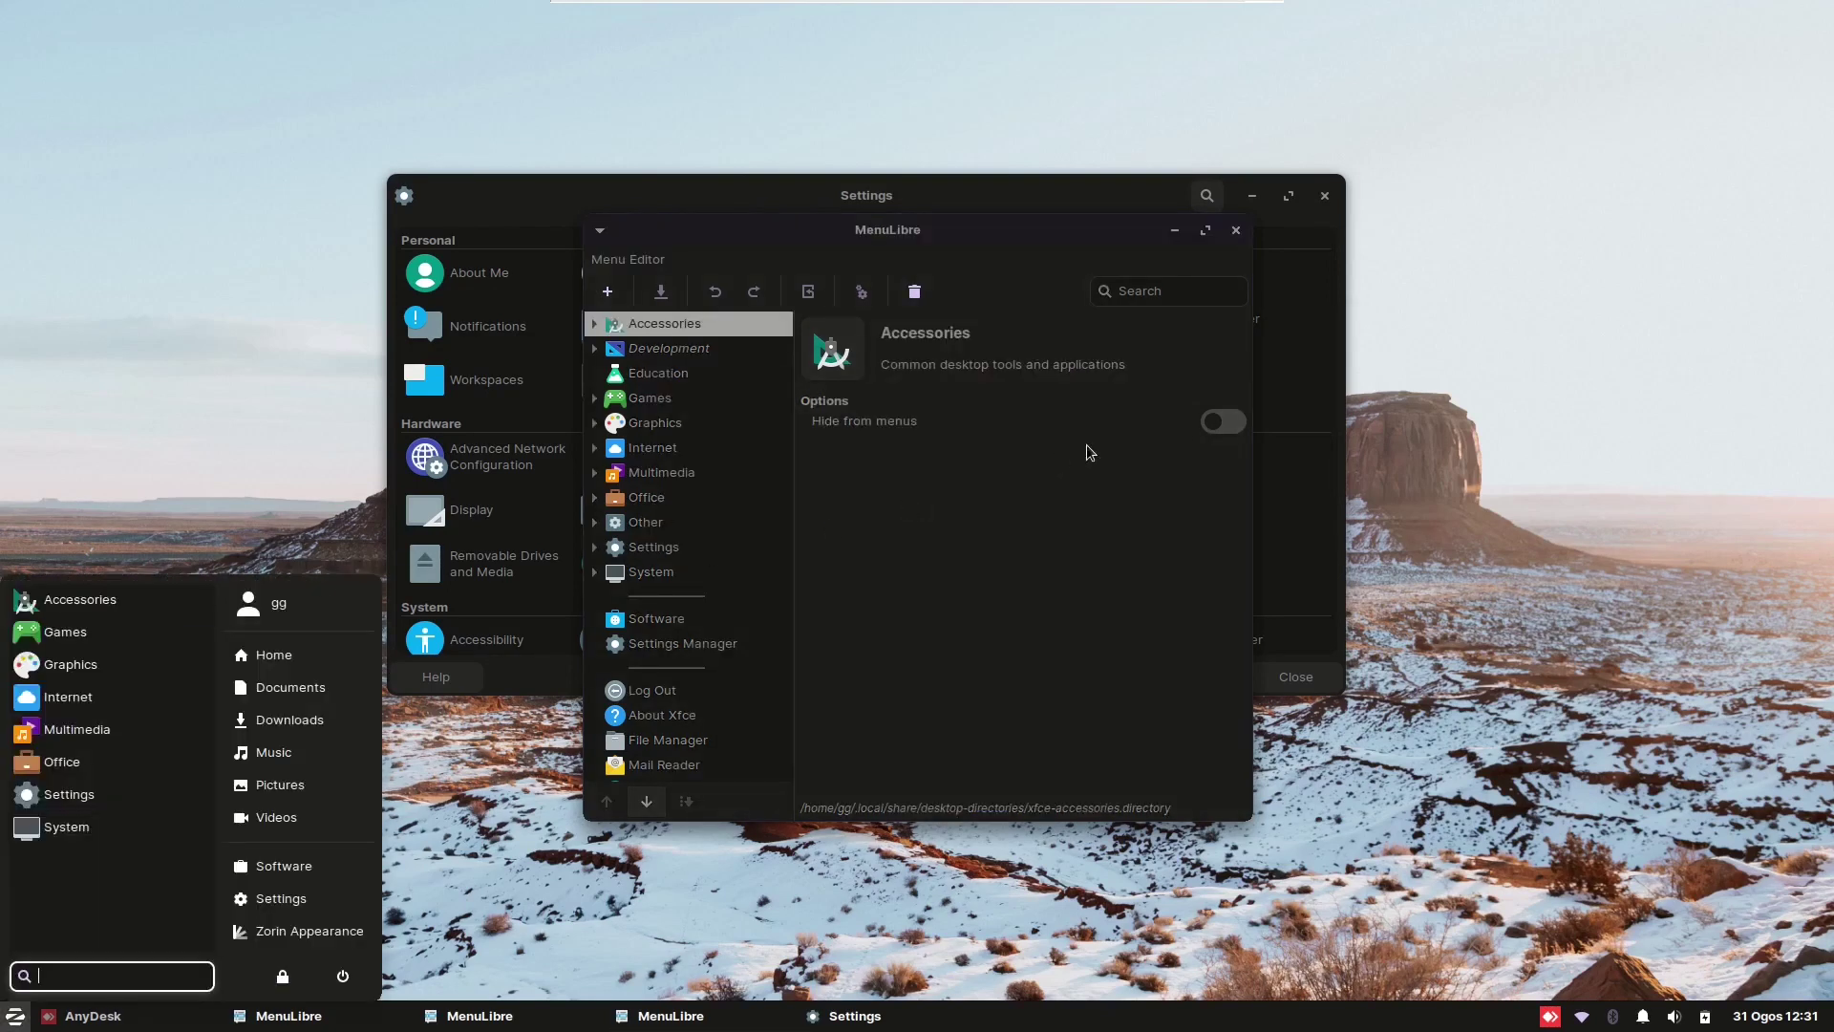
pyautogui.click(1154, 429)
# - Hide the Accessories category, save, and confirm it's gone from the menu
pyautogui.click(1224, 424)
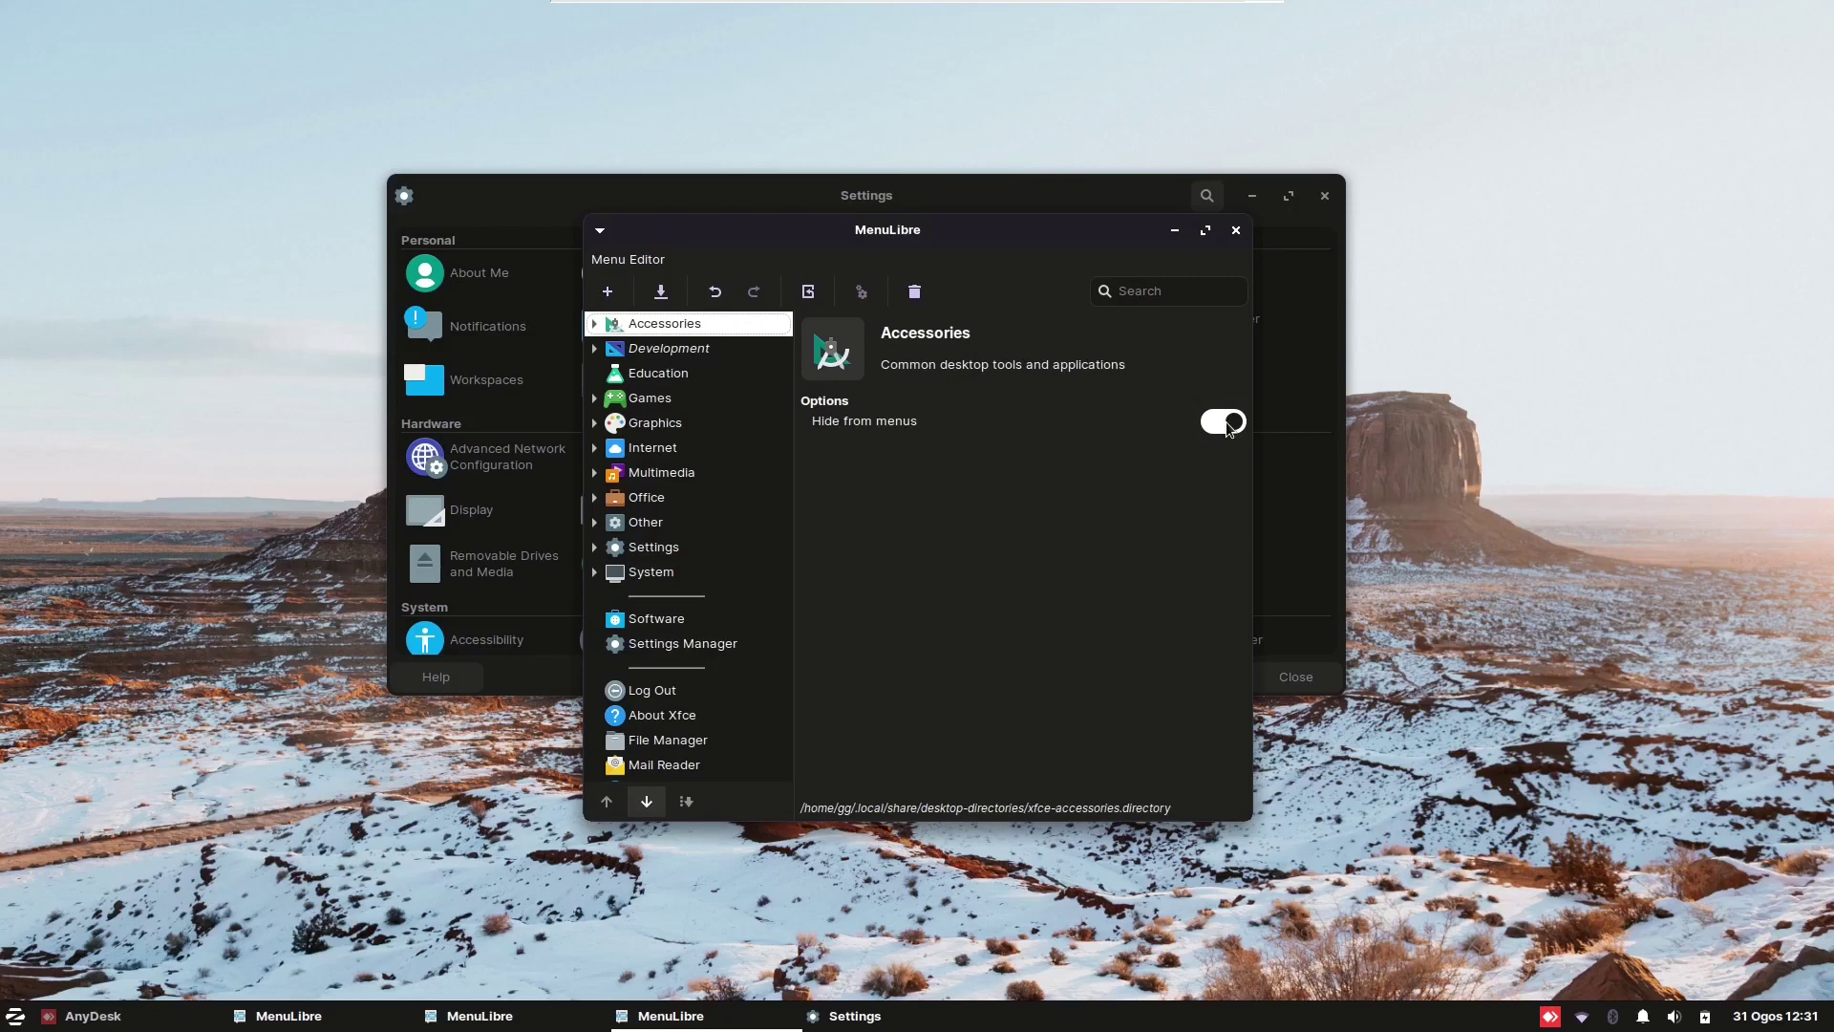
pyautogui.click(607, 291)
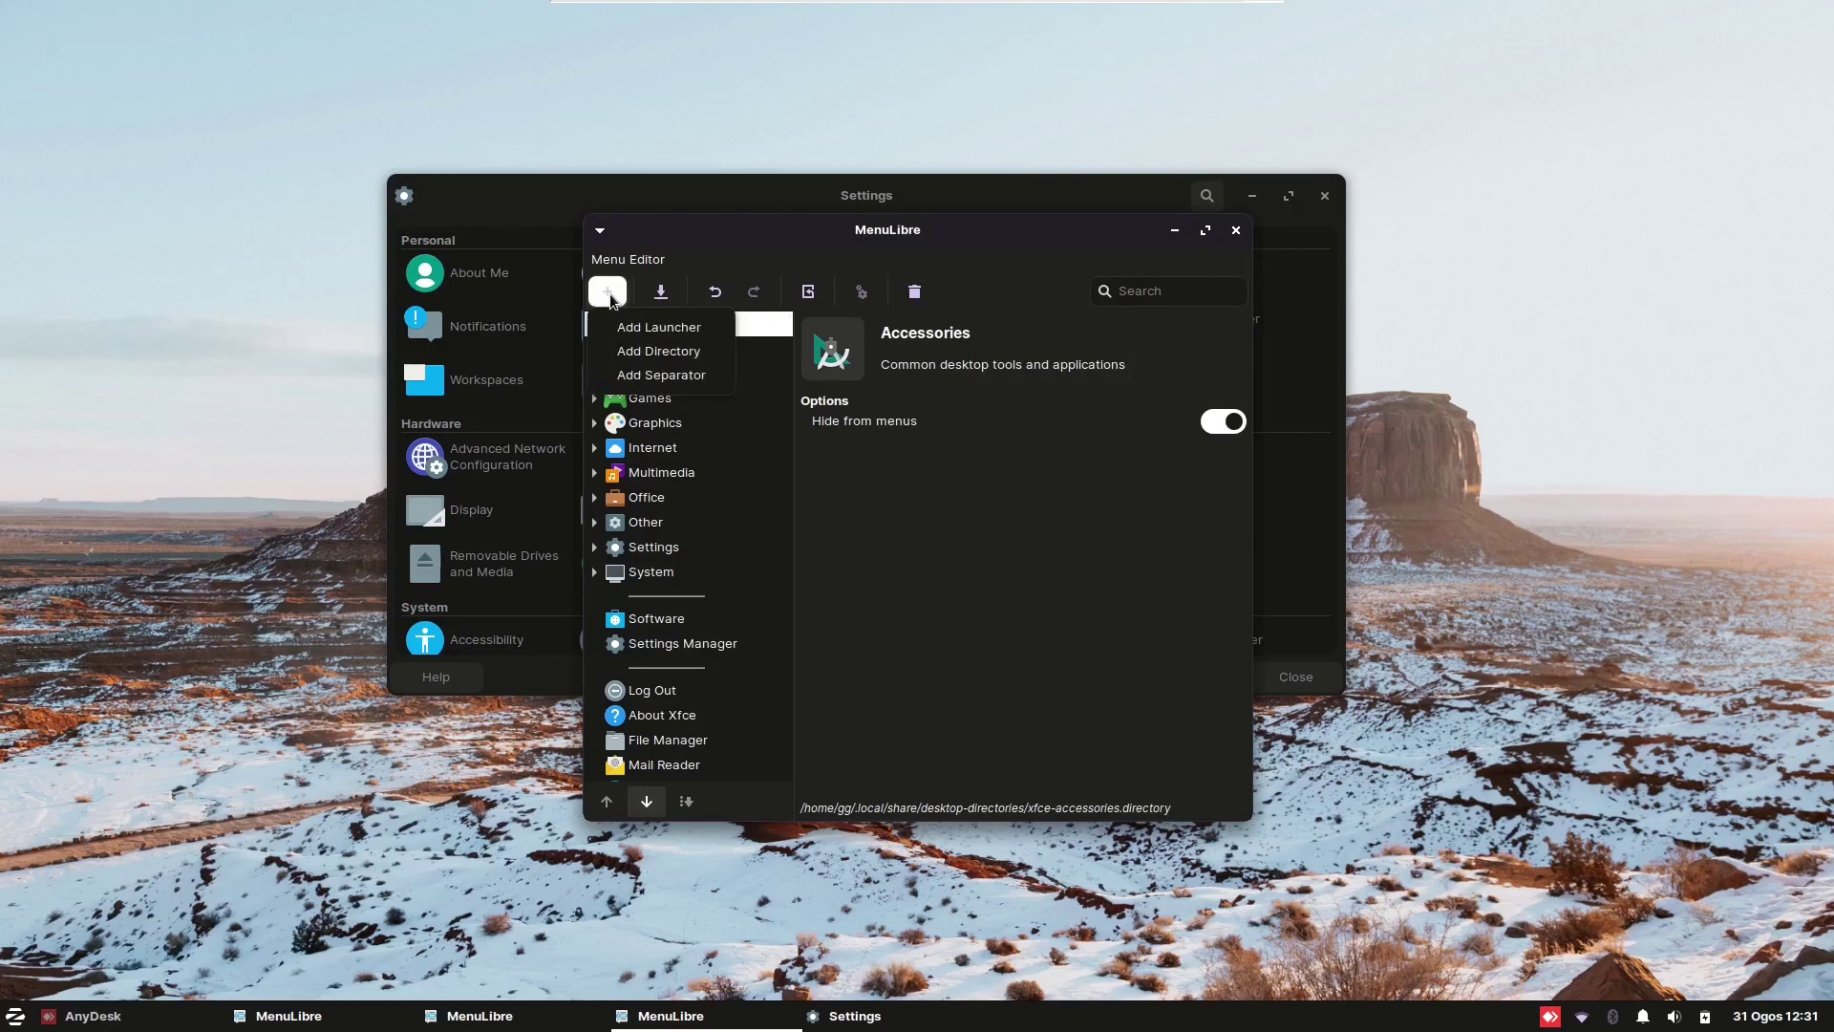
pyautogui.click(607, 291)
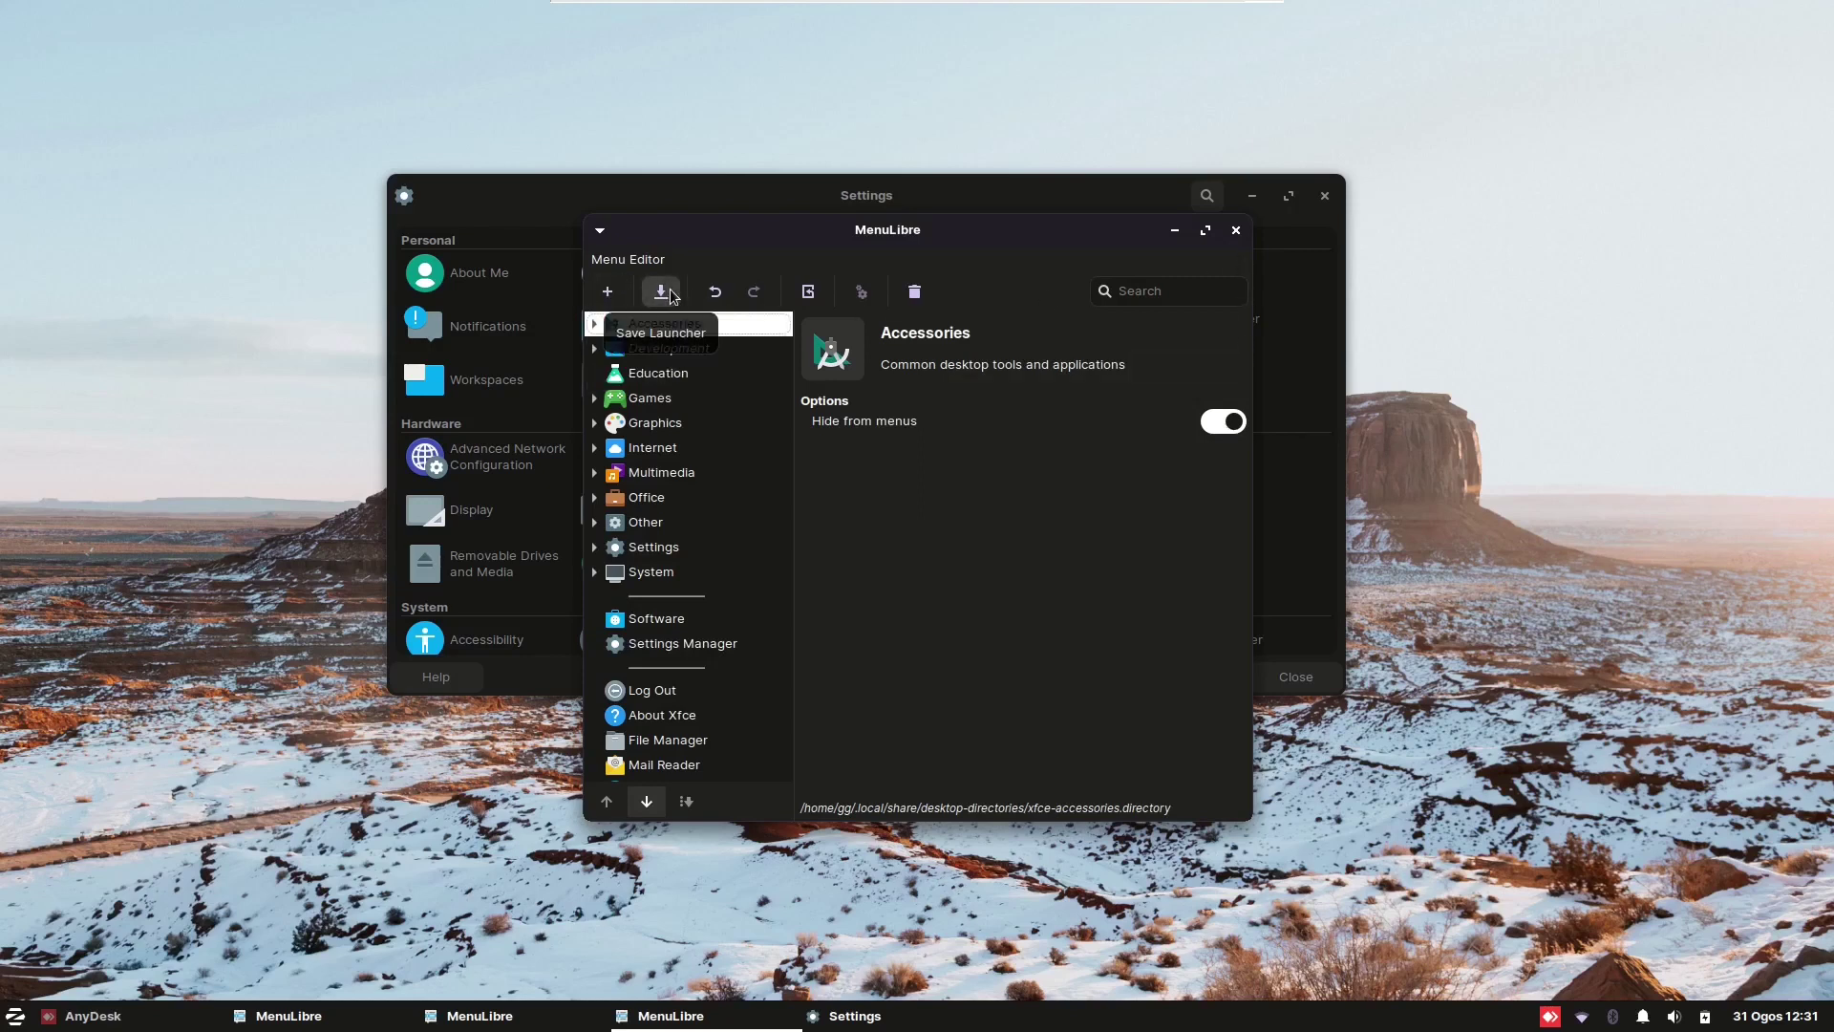
pyautogui.click(672, 296)
pyautogui.press('super')
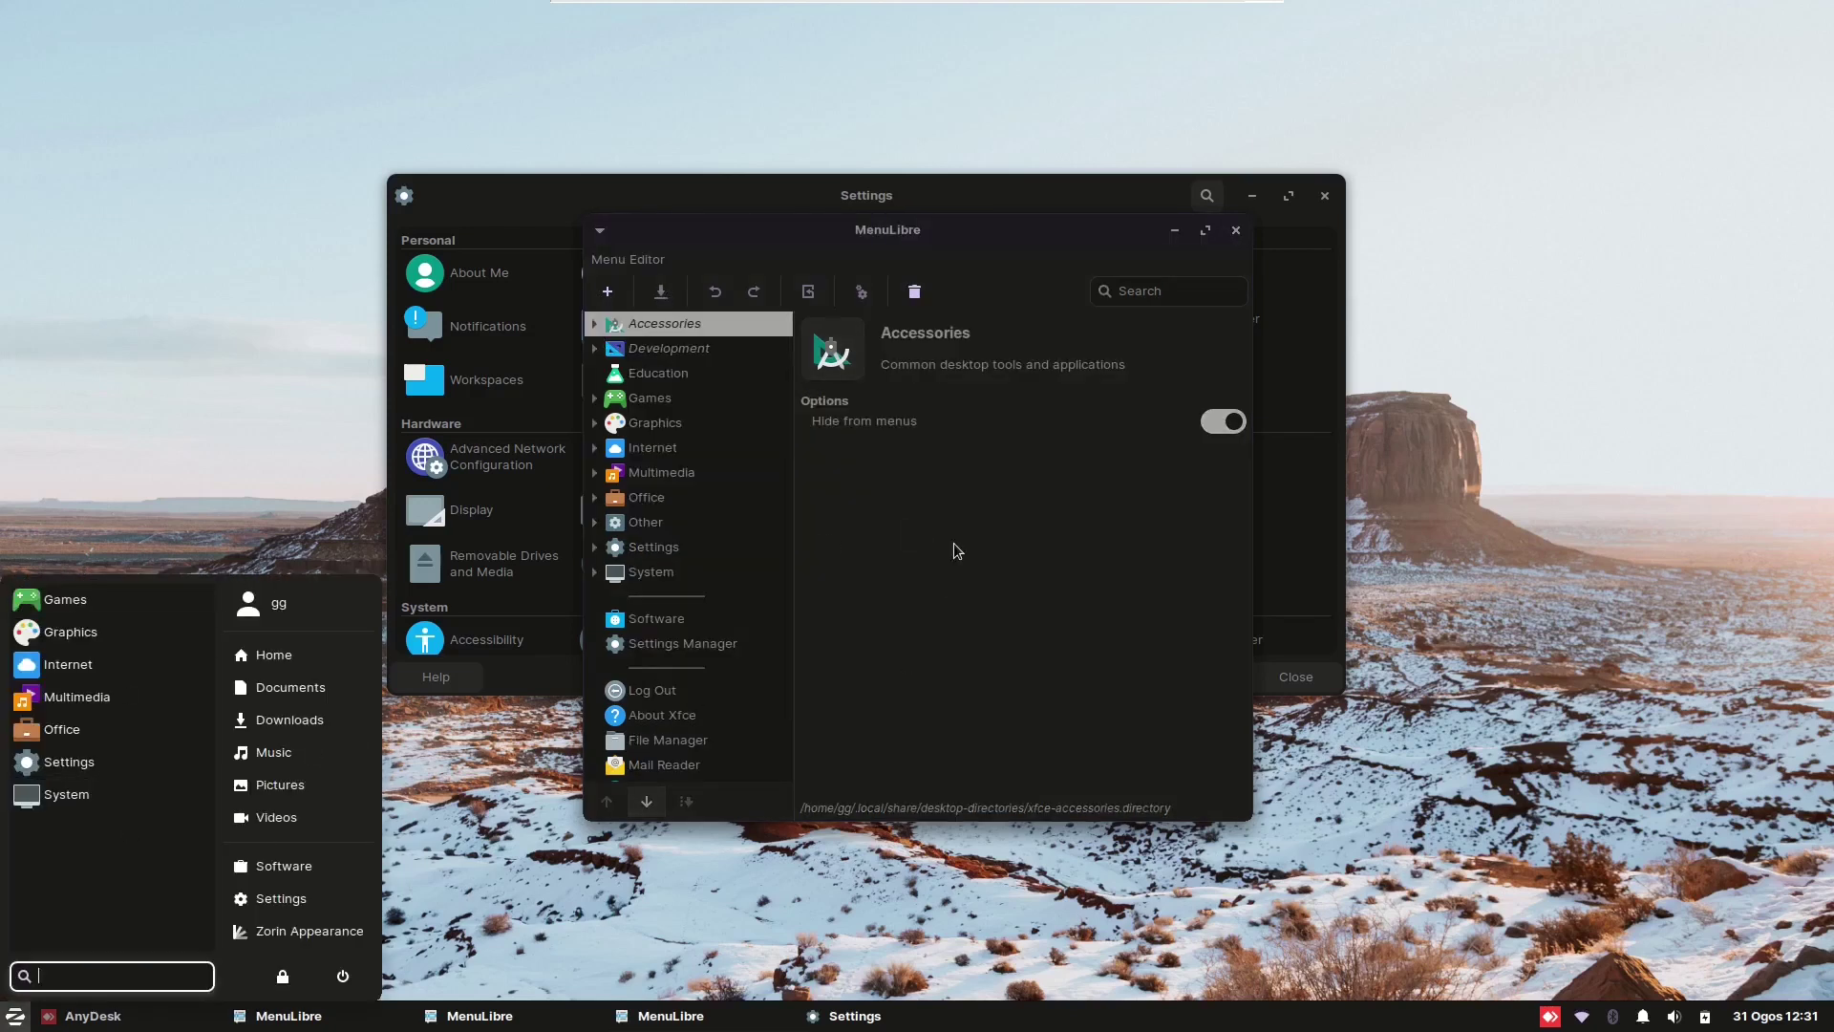
pyautogui.click(984, 526)
# - Restore Accessories in menus, save with Ctrl+S, close MenuLibre and open Panel preferences
pyautogui.click(1227, 421)
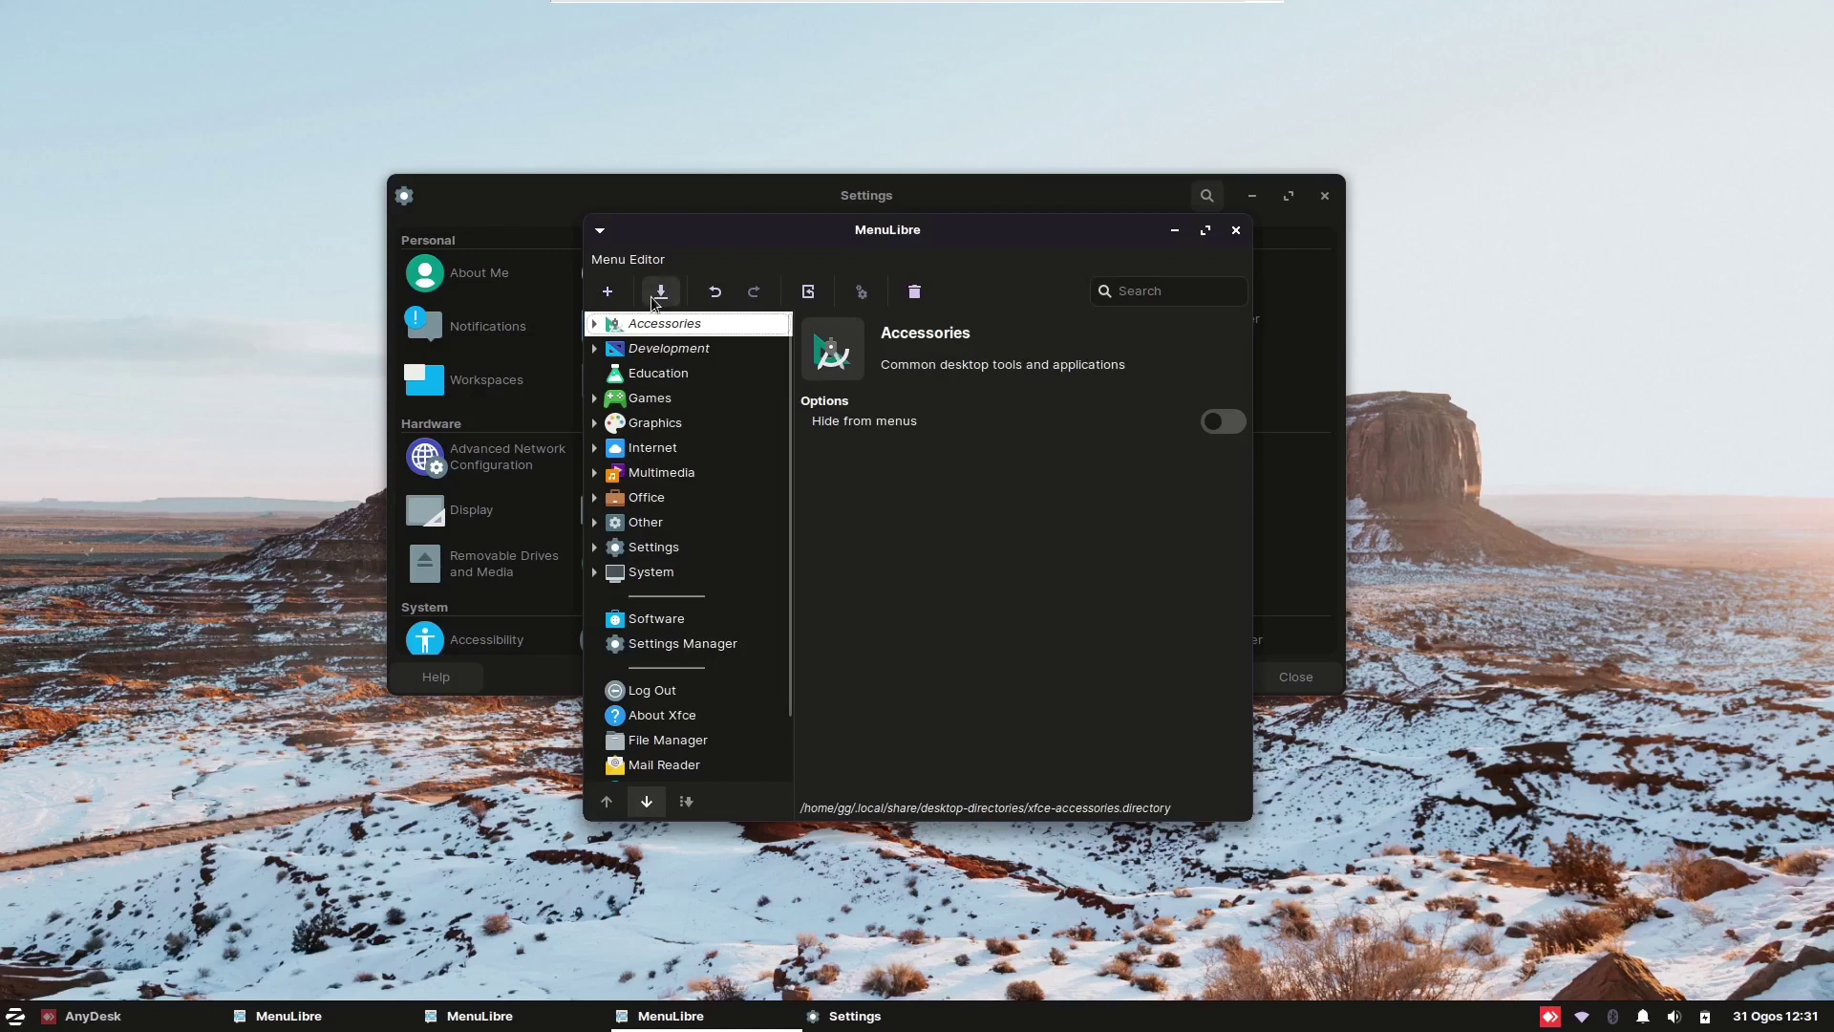
pyautogui.hotkey('ctrl', 's')
pyautogui.press('super')
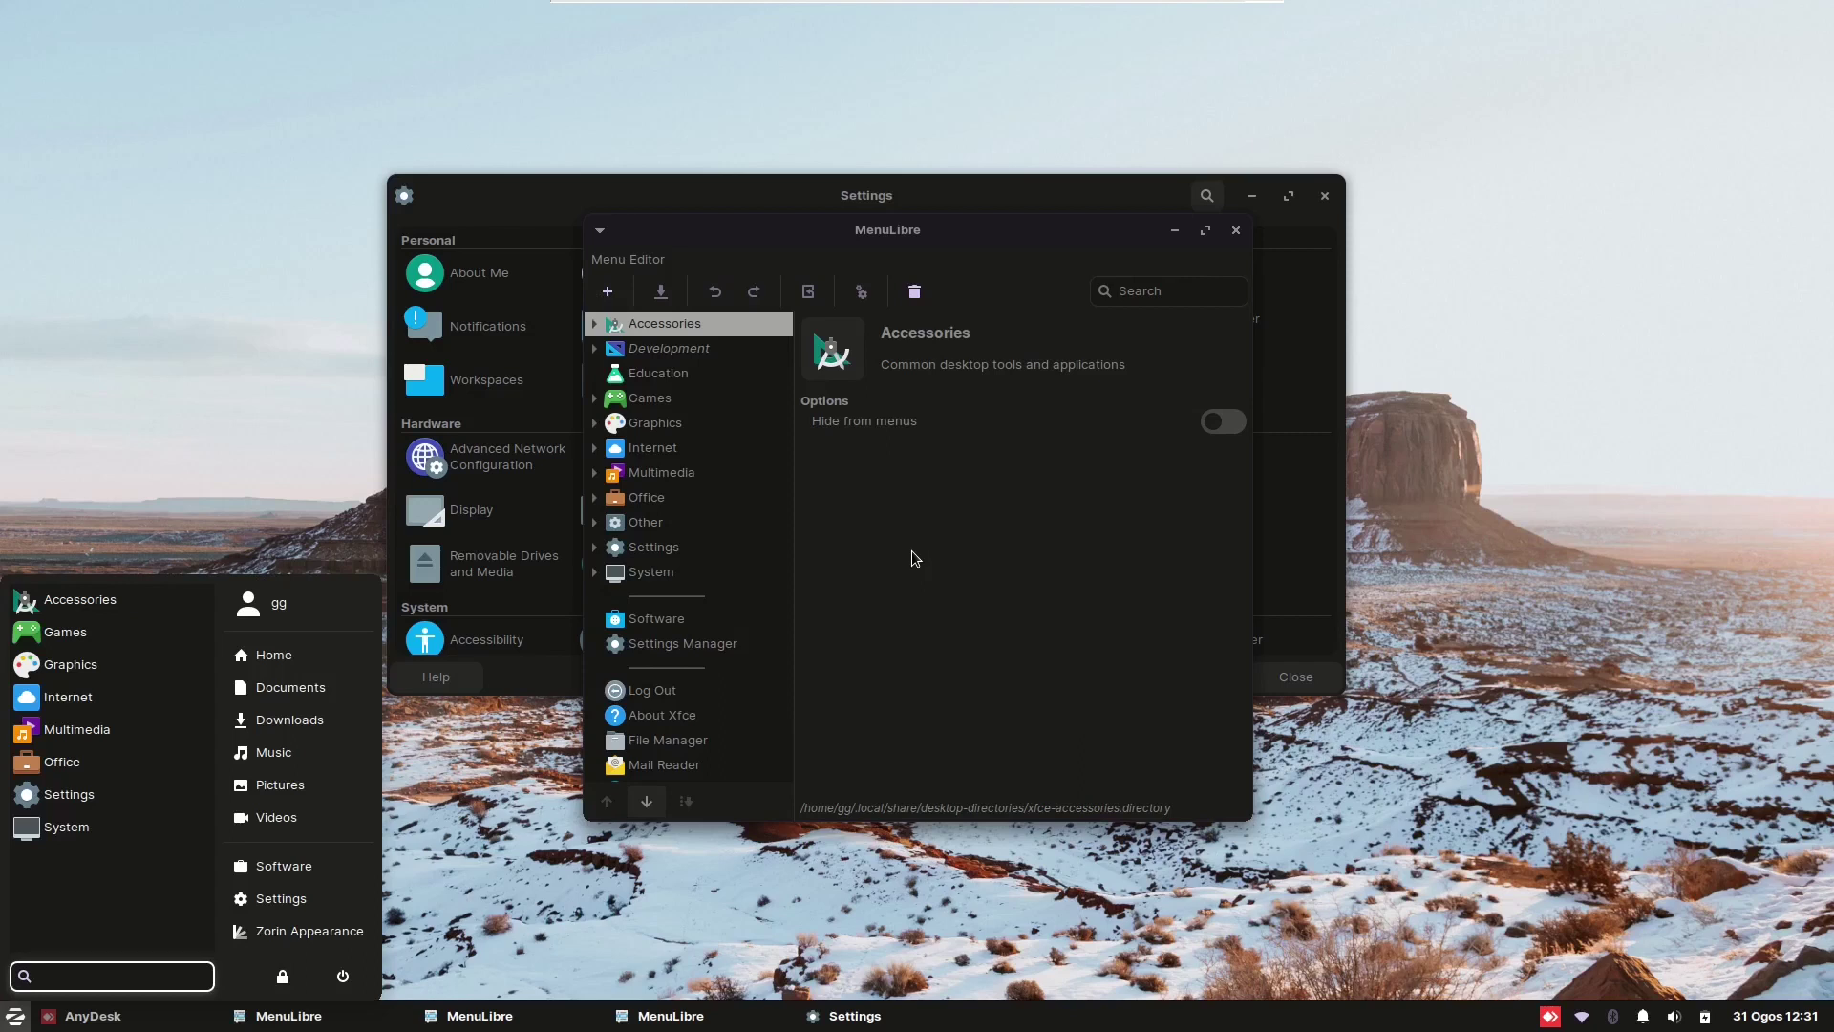
pyautogui.click(1241, 224)
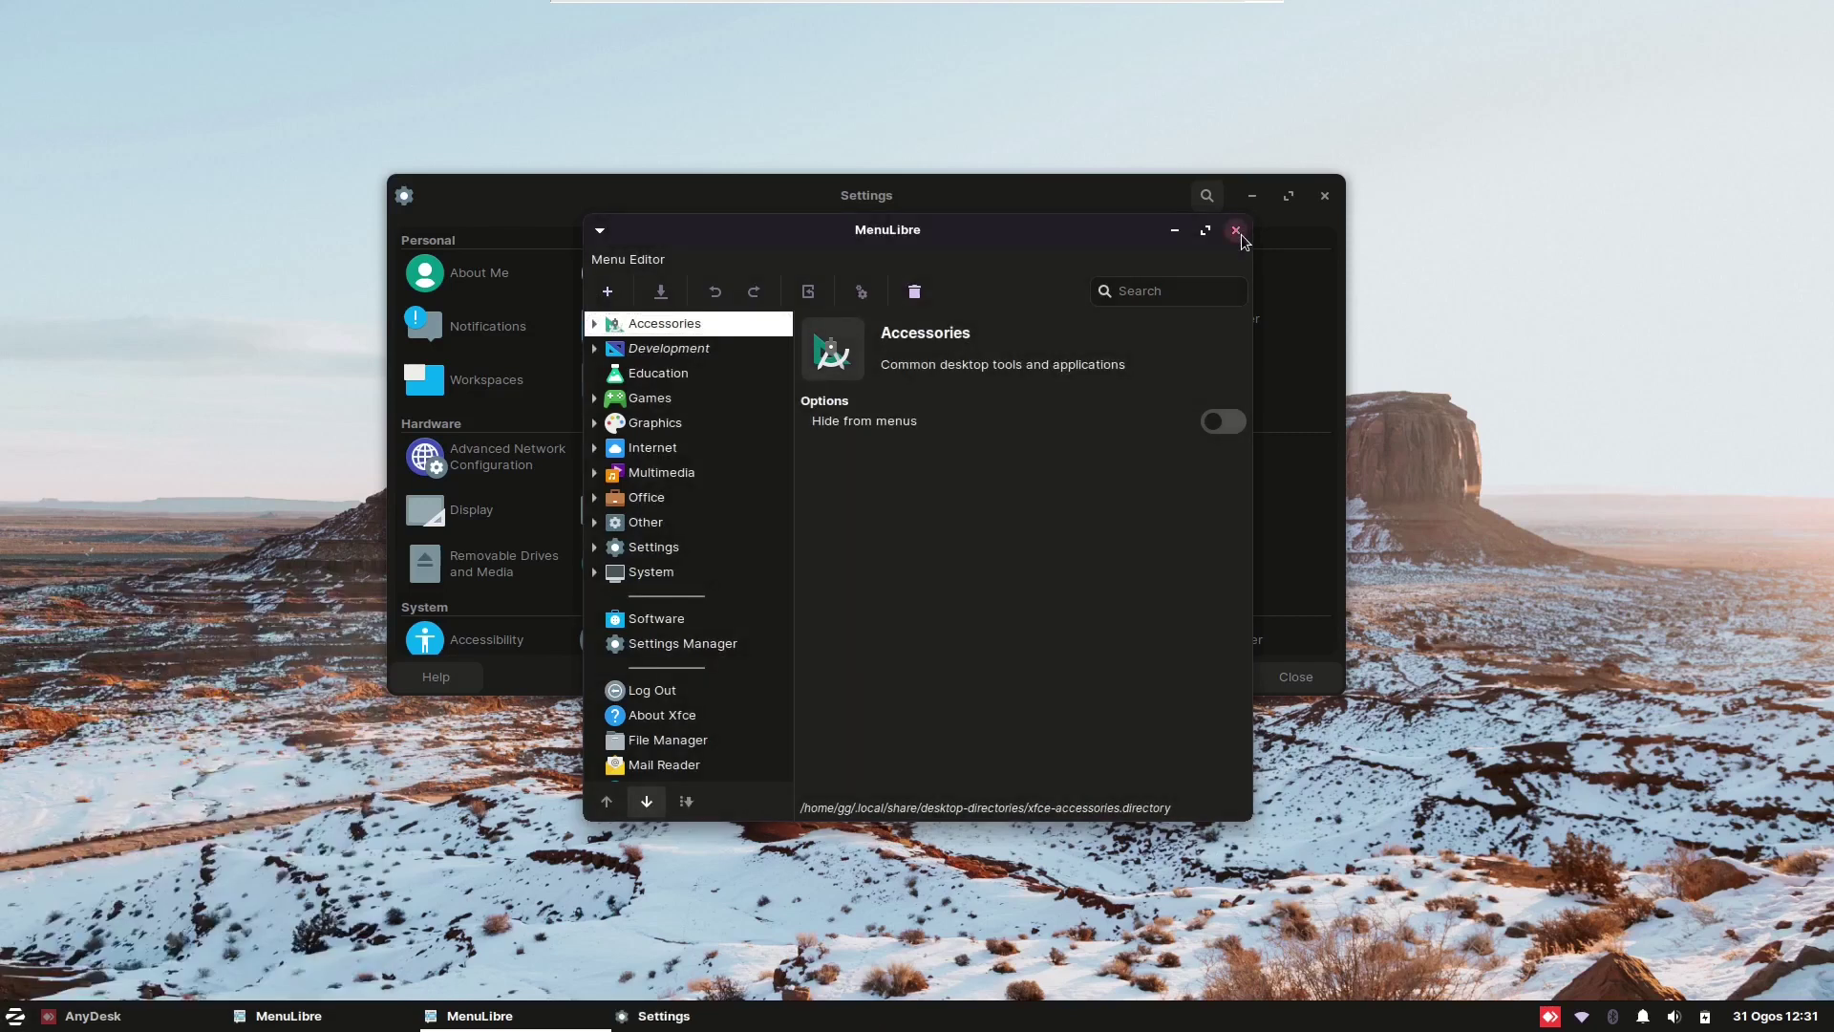
pyautogui.click(1238, 229)
pyautogui.click(635, 327)
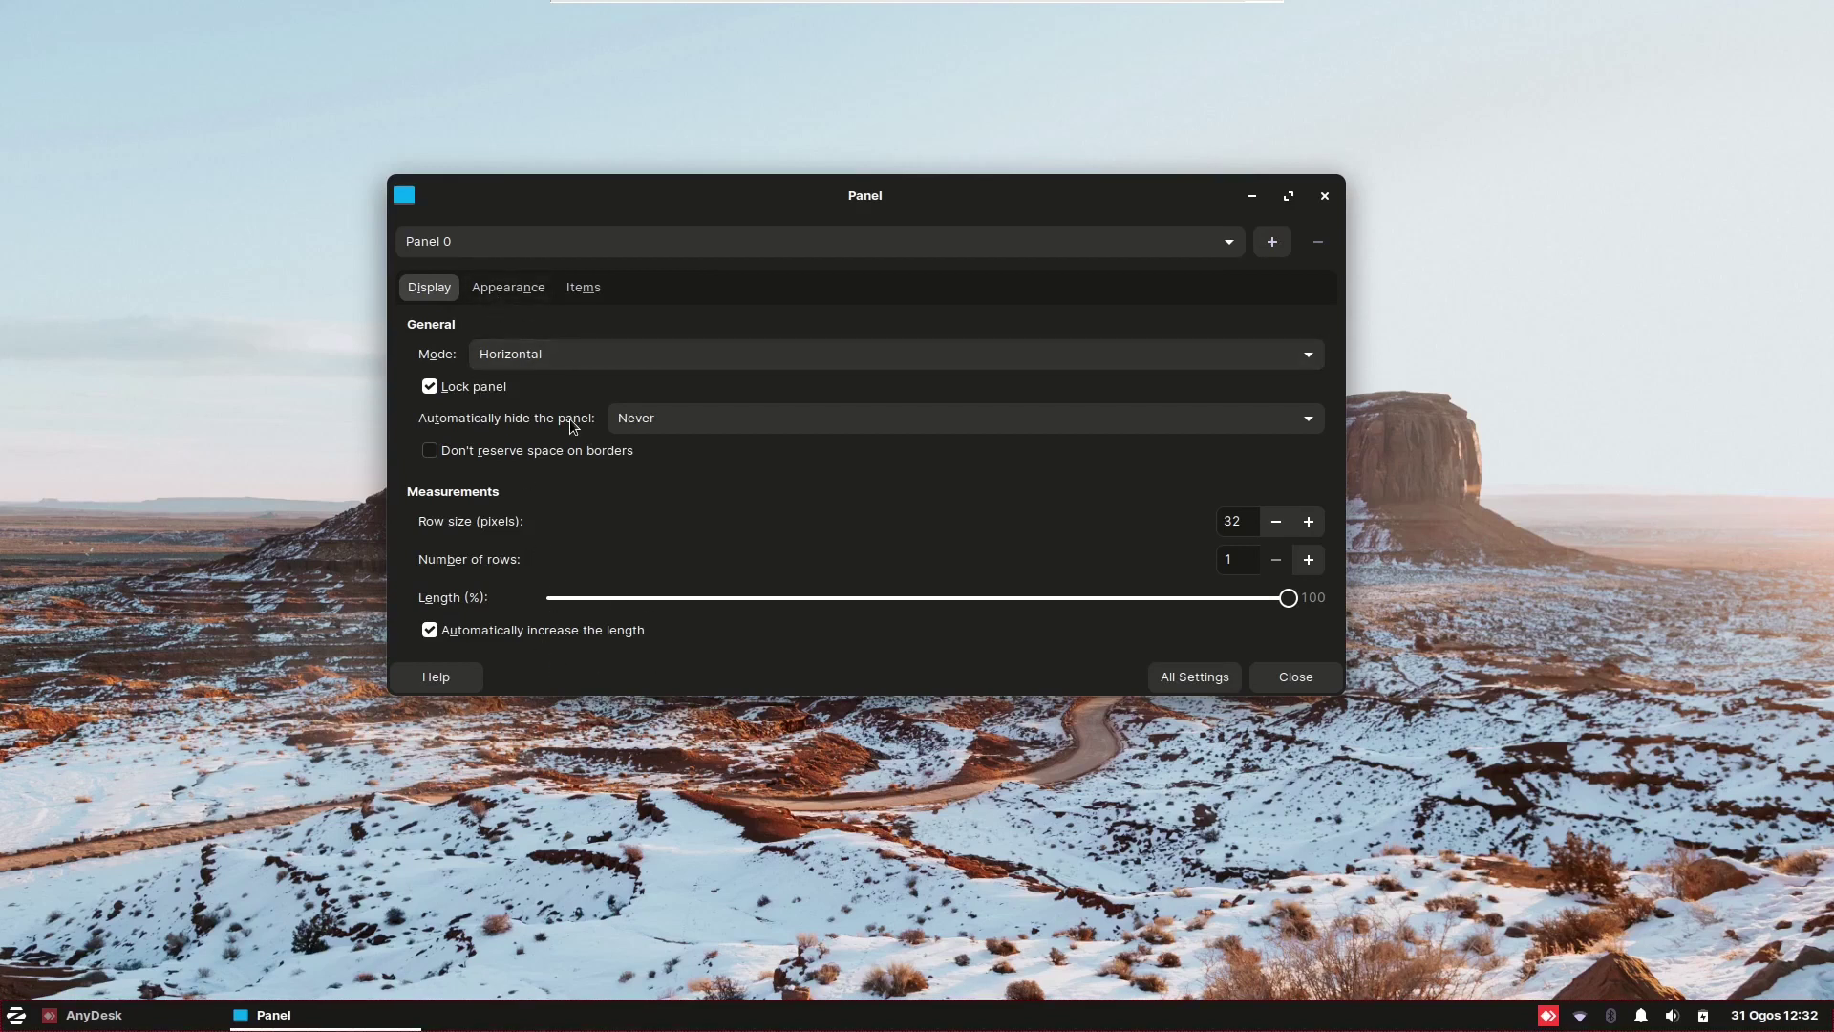
# - Try the panel auto-hide modes, finally setting it to Never
pyautogui.click(732, 420)
pyautogui.click(741, 474)
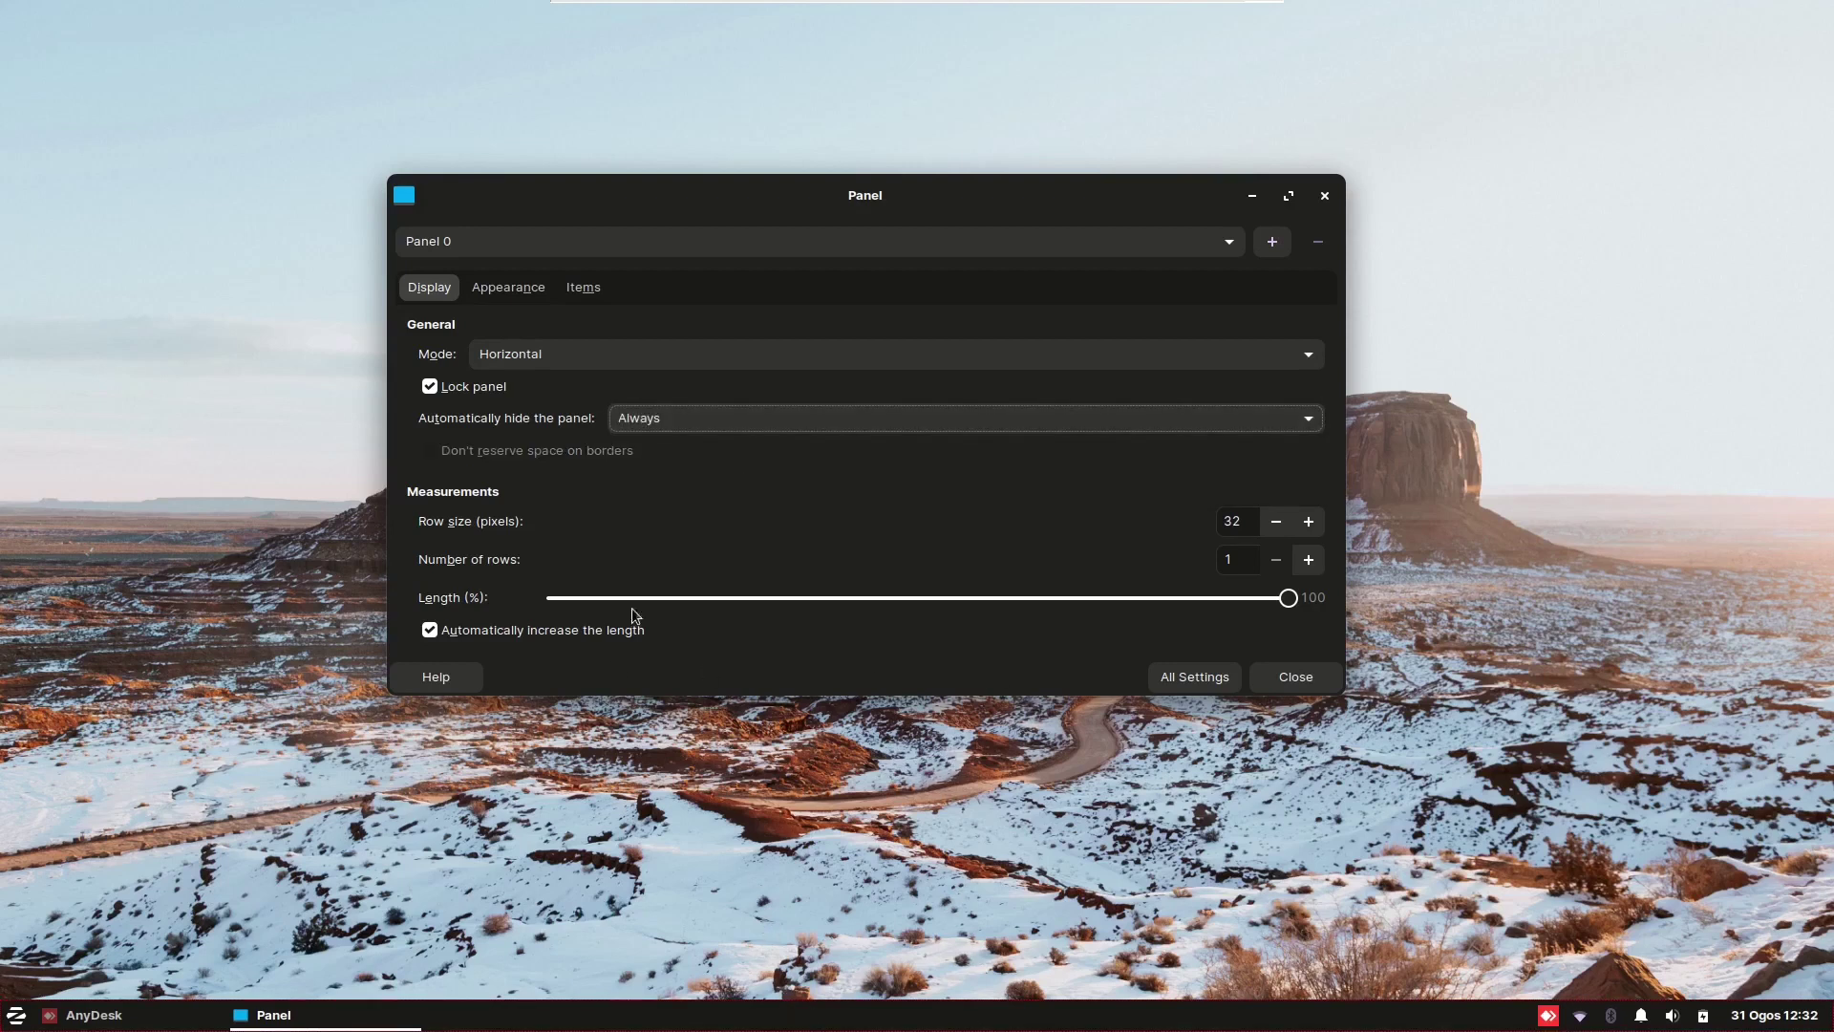
pyautogui.moveTo(864, 218); pyautogui.dragTo(899, 137)
pyautogui.click(766, 422)
pyautogui.click(764, 397)
pyautogui.moveTo(909, 231); pyautogui.dragTo(968, 248)
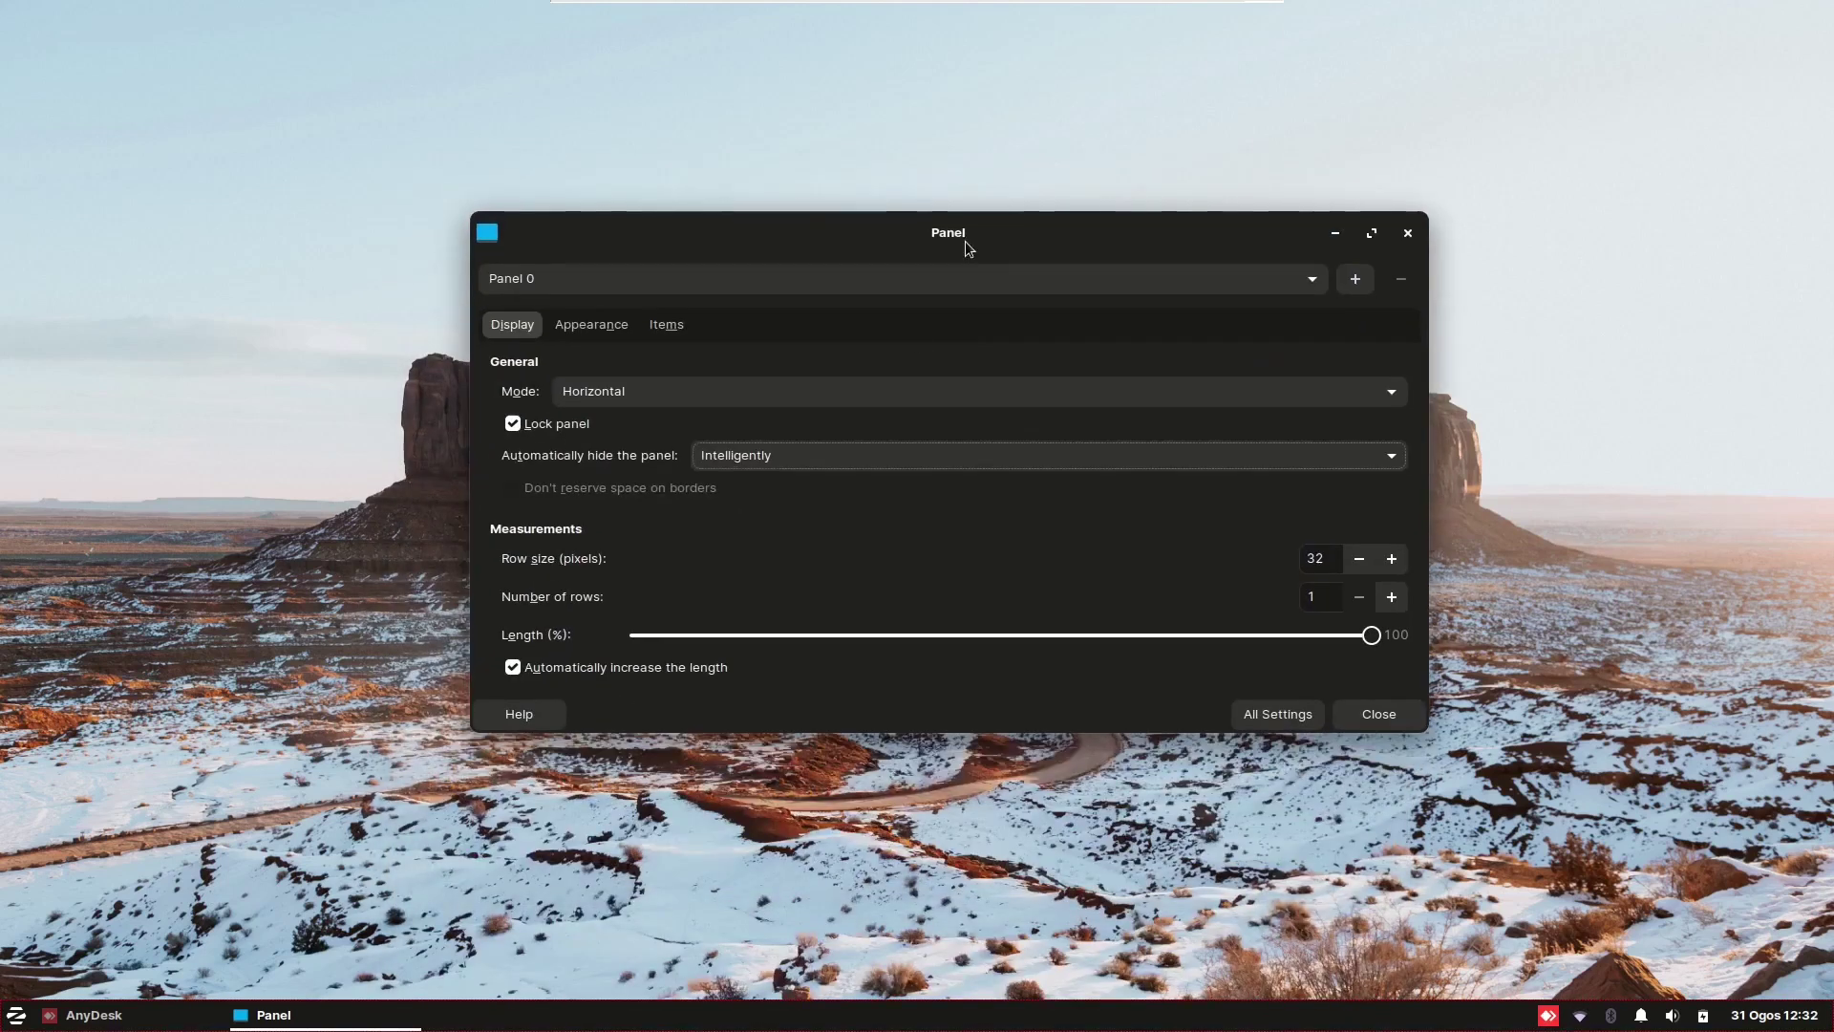
pyautogui.click(851, 444)
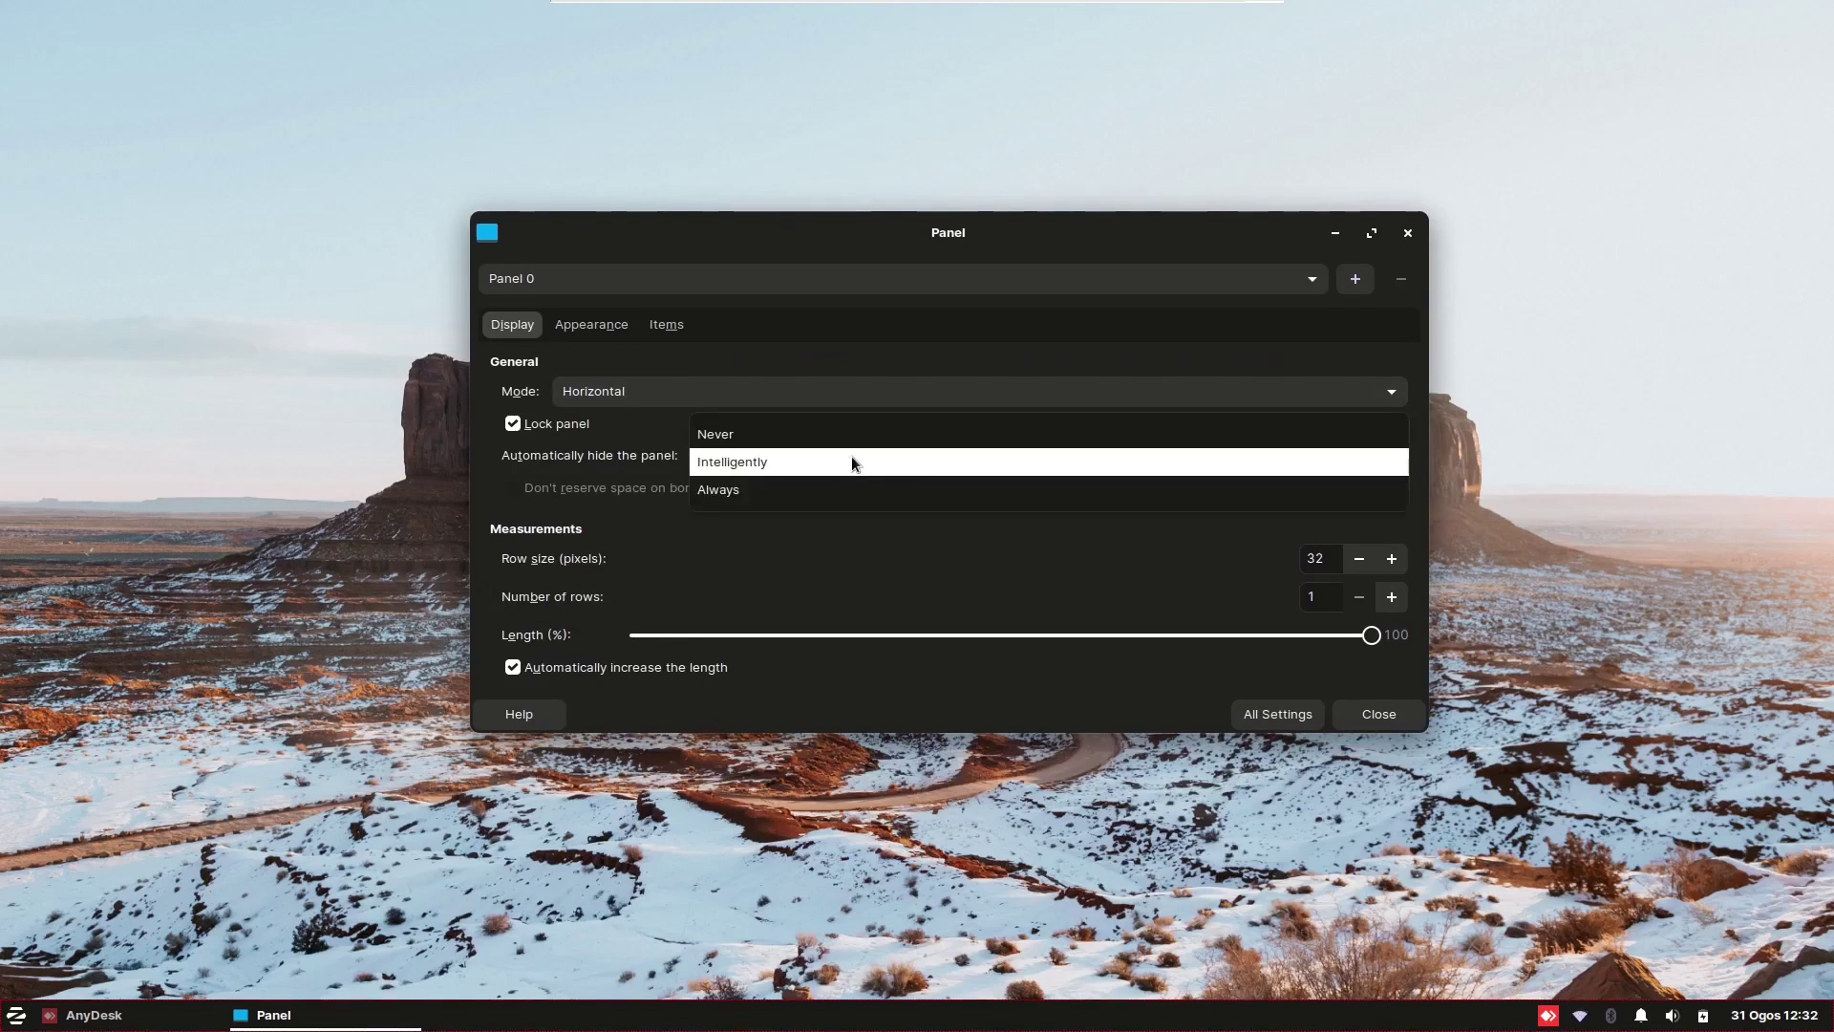
pyautogui.click(867, 433)
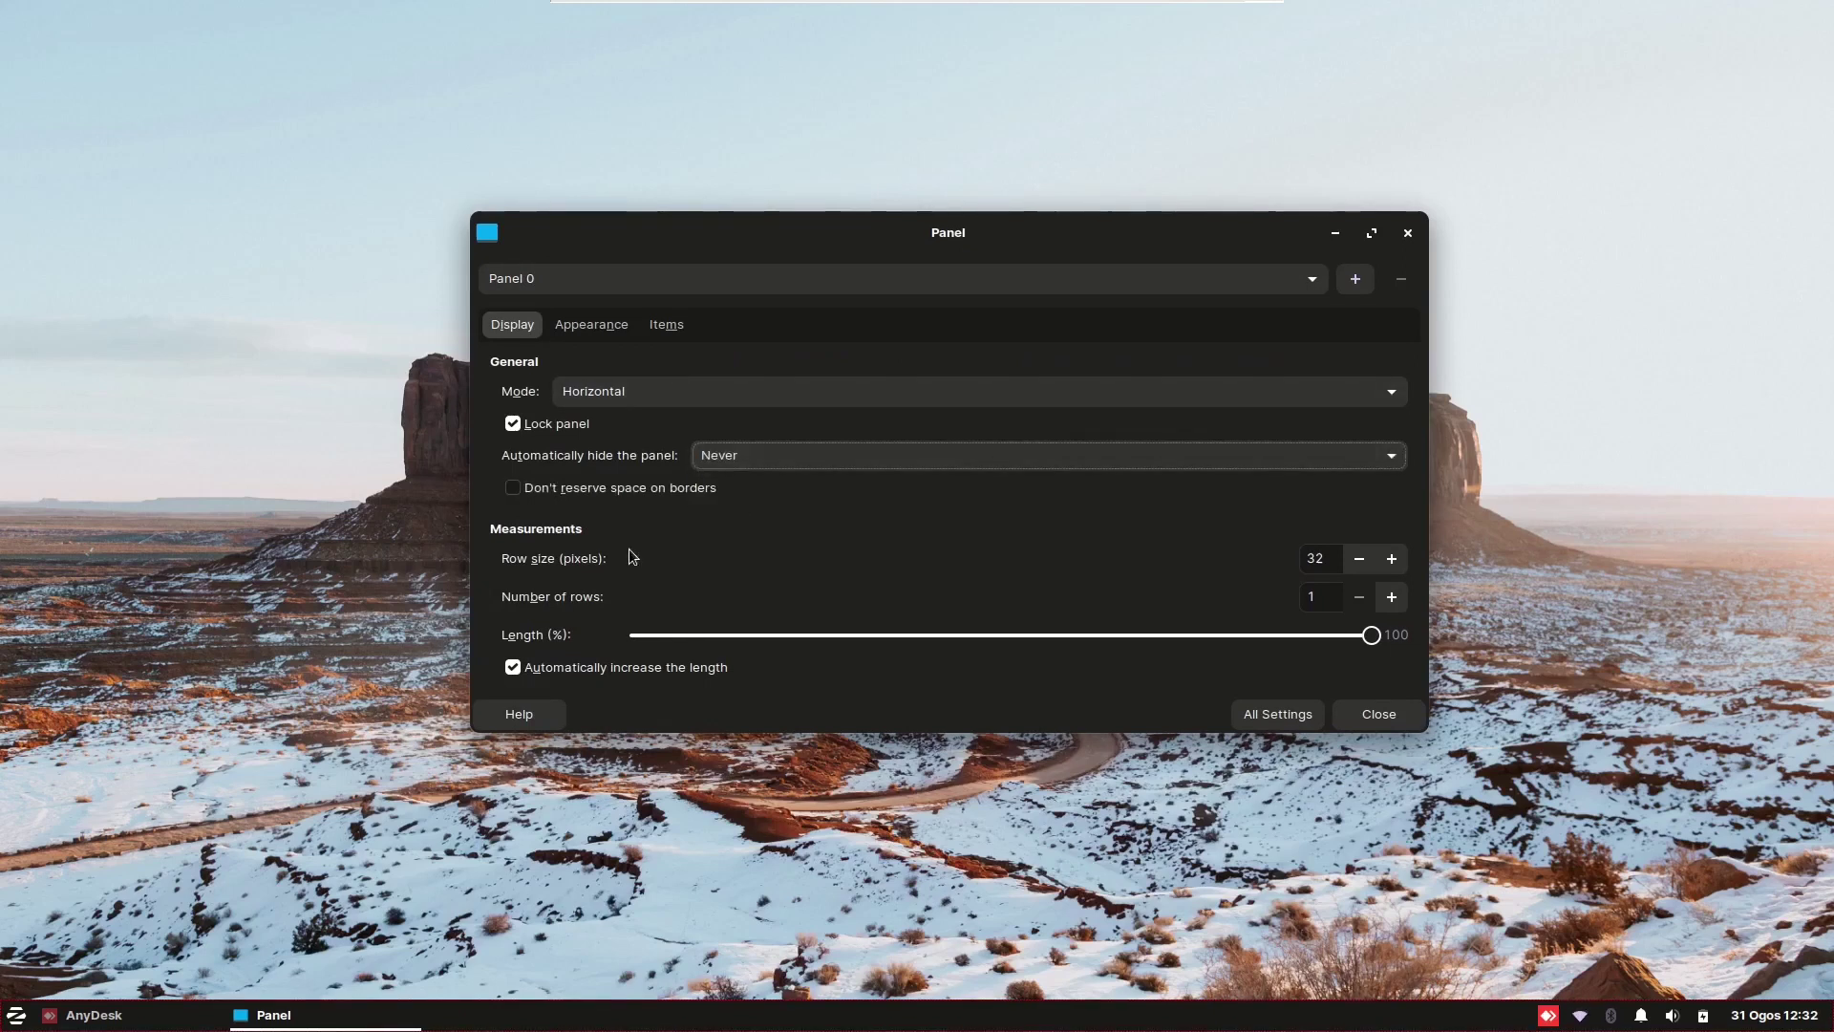
# - Toggle Lock panel off and on, leaving the panel locked
pyautogui.click(565, 431)
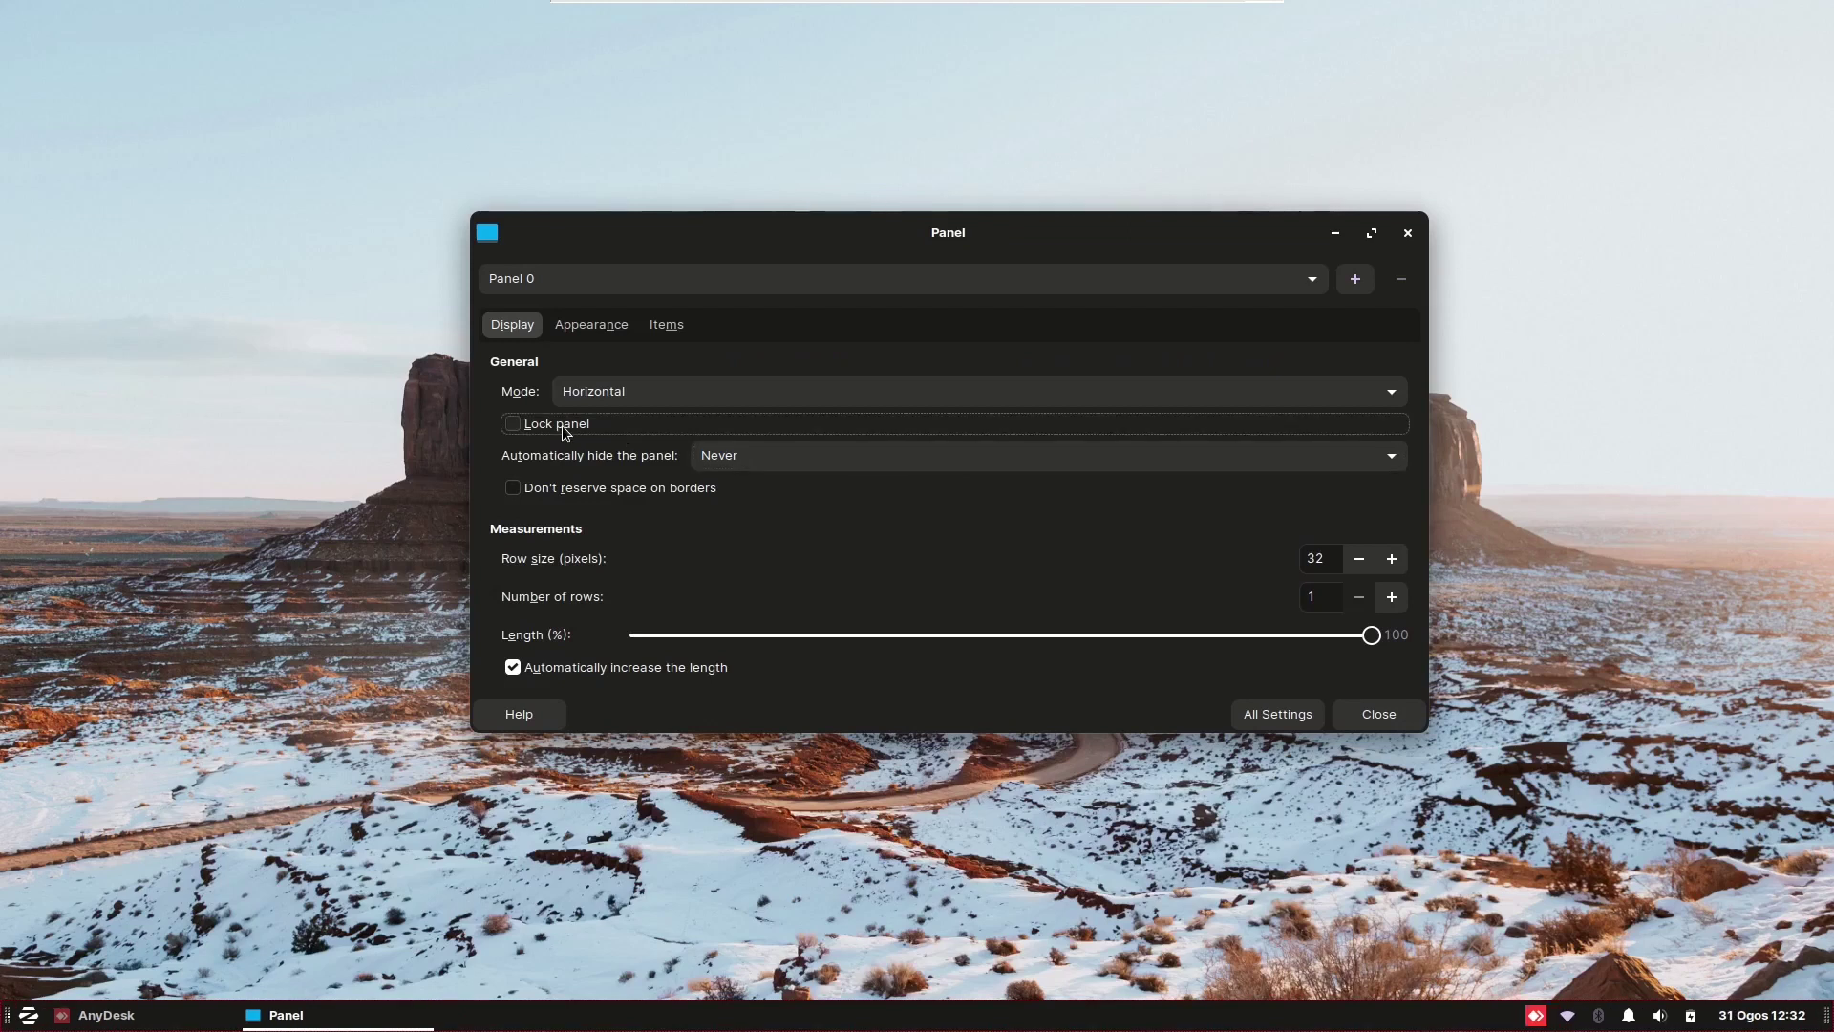
pyautogui.click(565, 430)
pyautogui.click(566, 431)
pyautogui.click(565, 431)
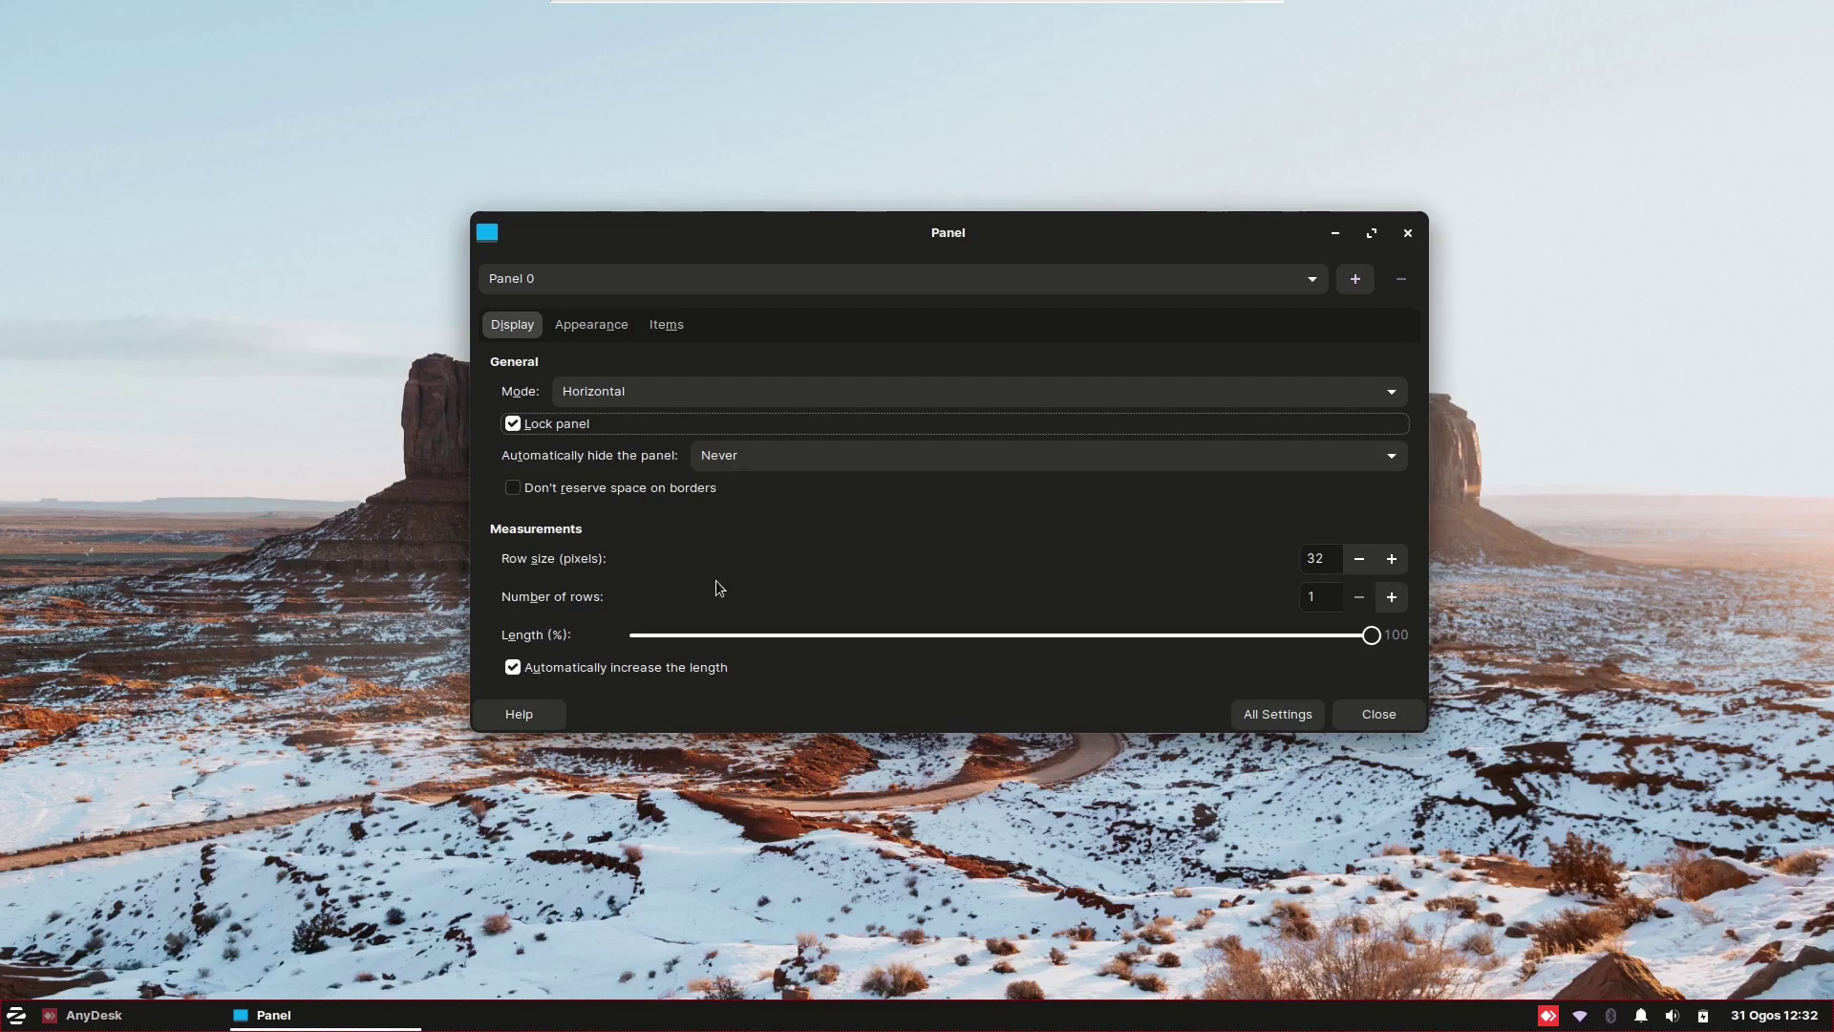
# - Turn on panel dark mode, glance at the Items list, then return to All Settings
pyautogui.click(591, 330)
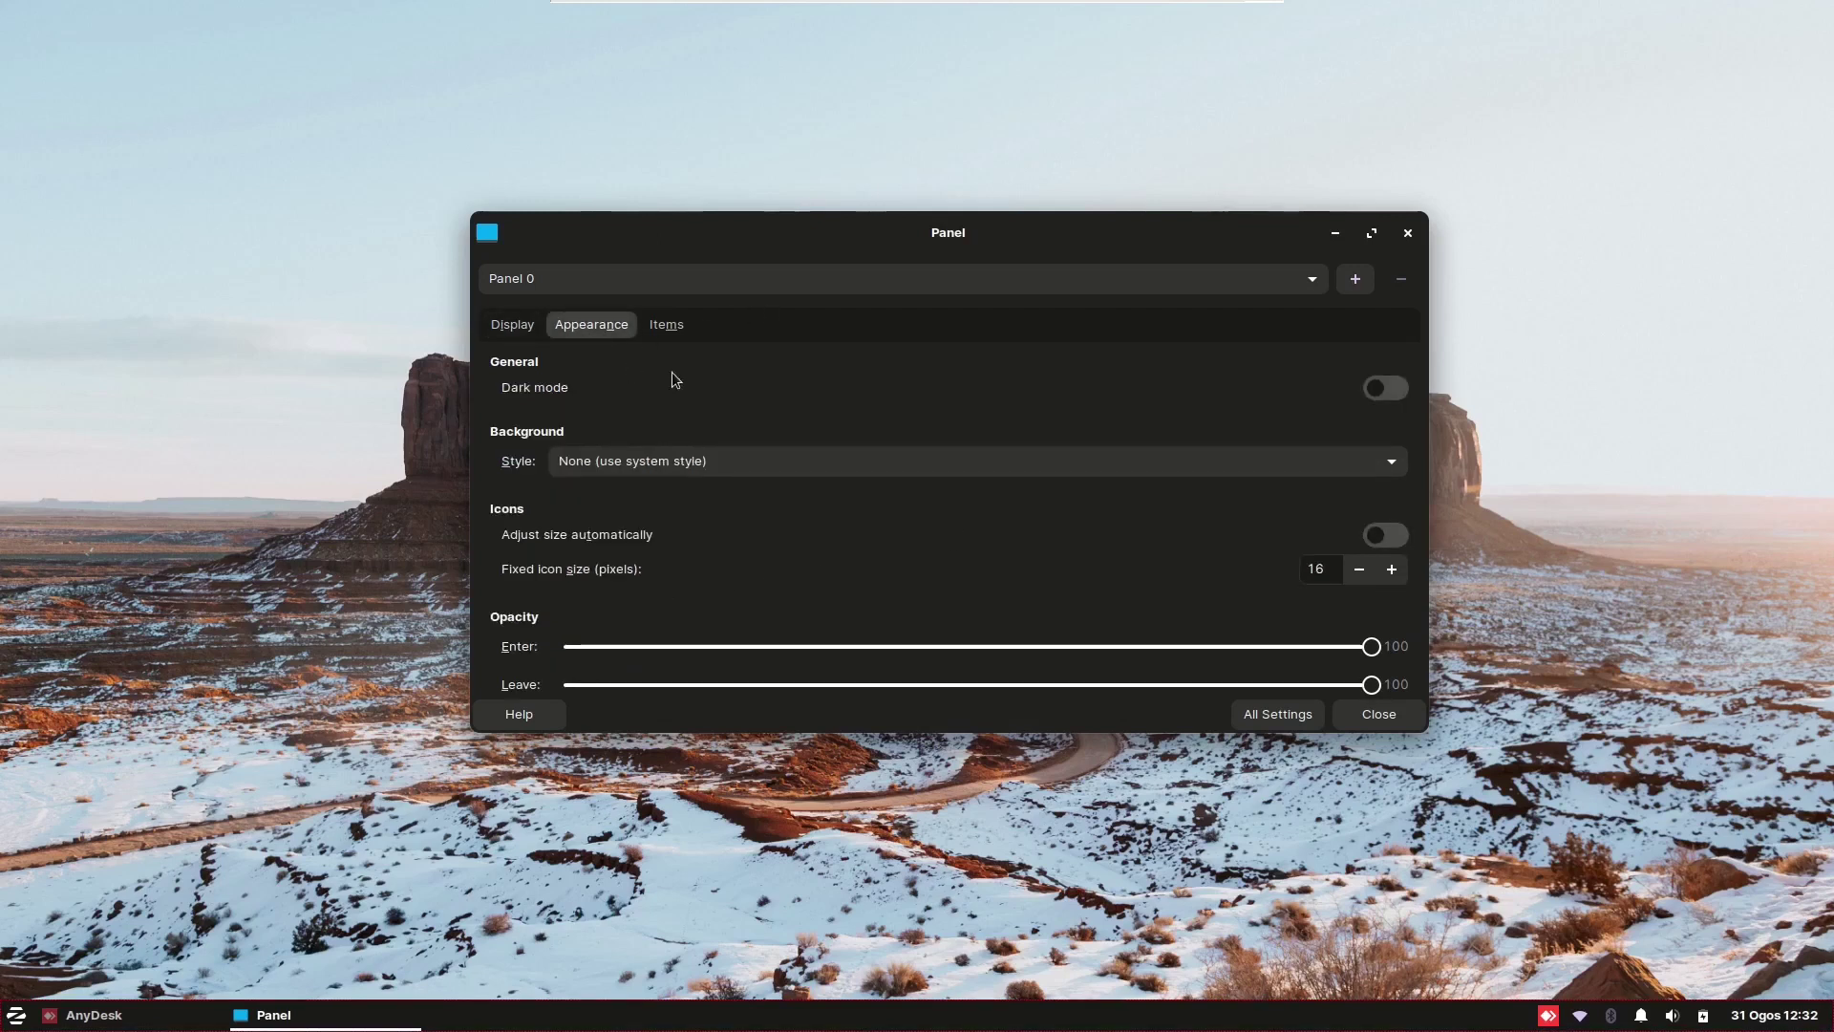
pyautogui.click(1390, 392)
pyautogui.click(1391, 391)
pyautogui.click(1391, 391)
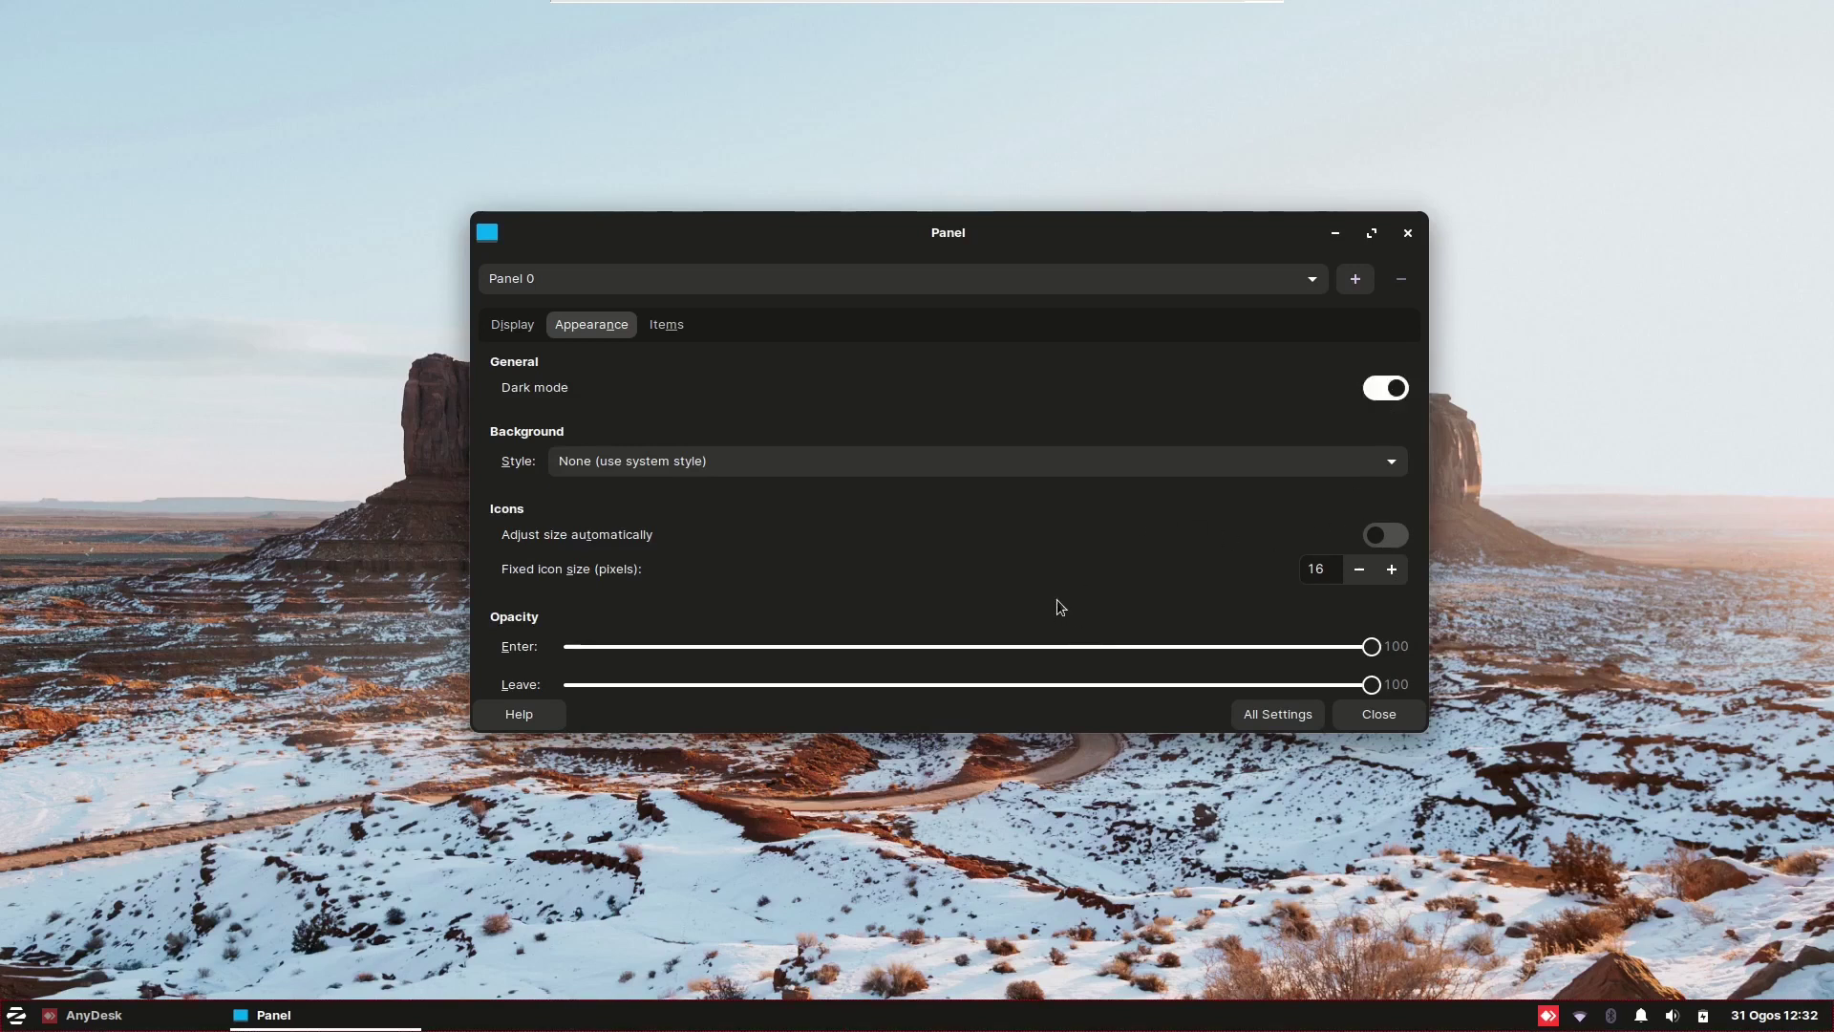
pyautogui.click(666, 326)
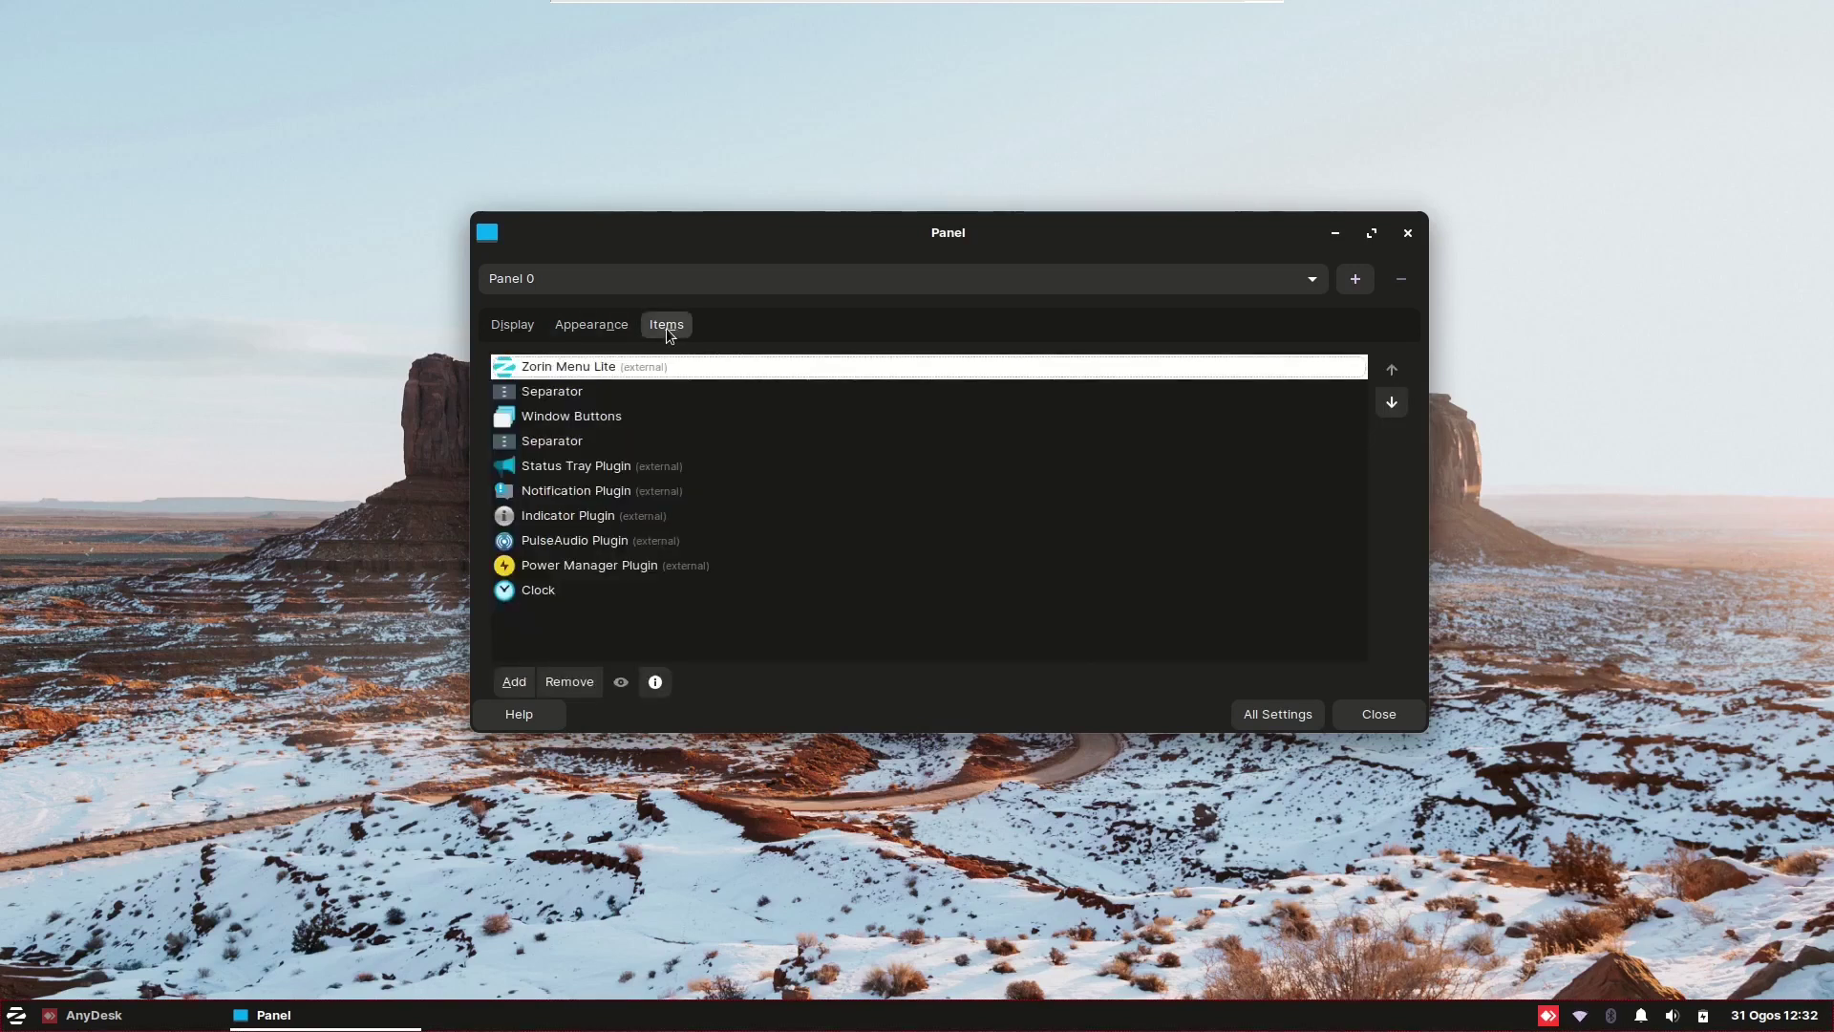
pyautogui.hotkey('alt', 'n')
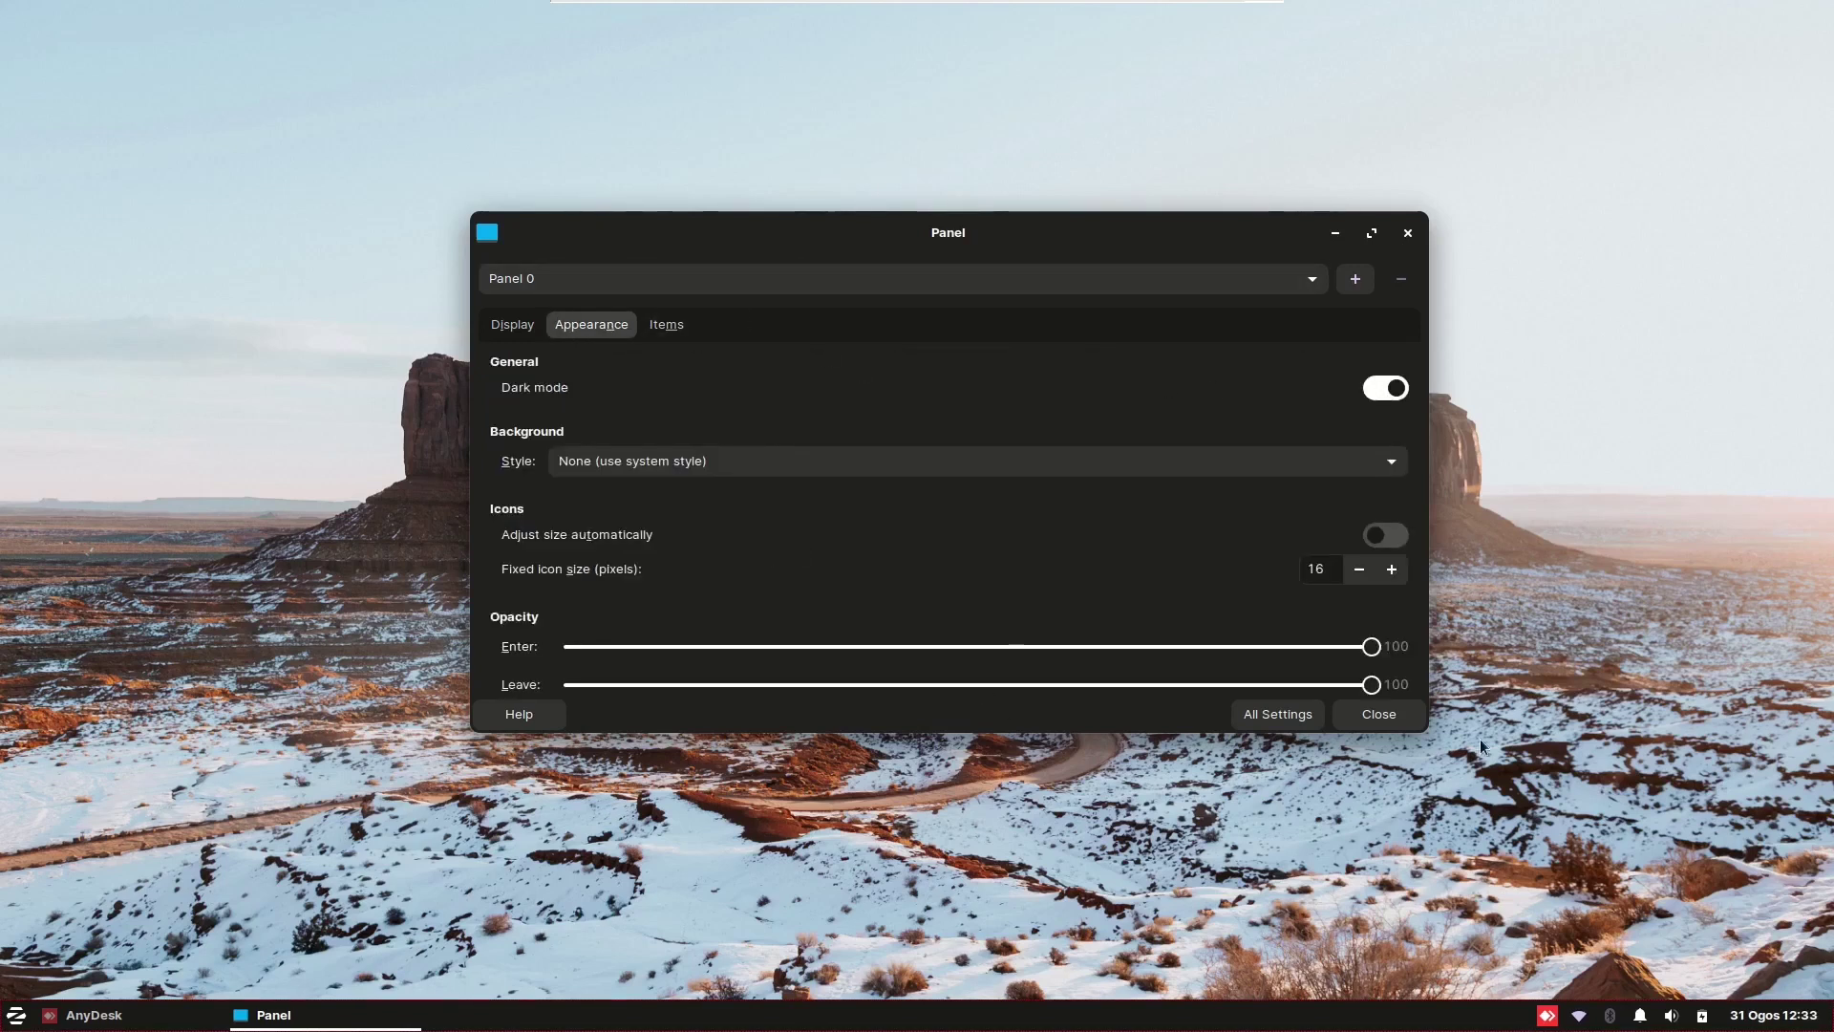
pyautogui.click(1264, 723)
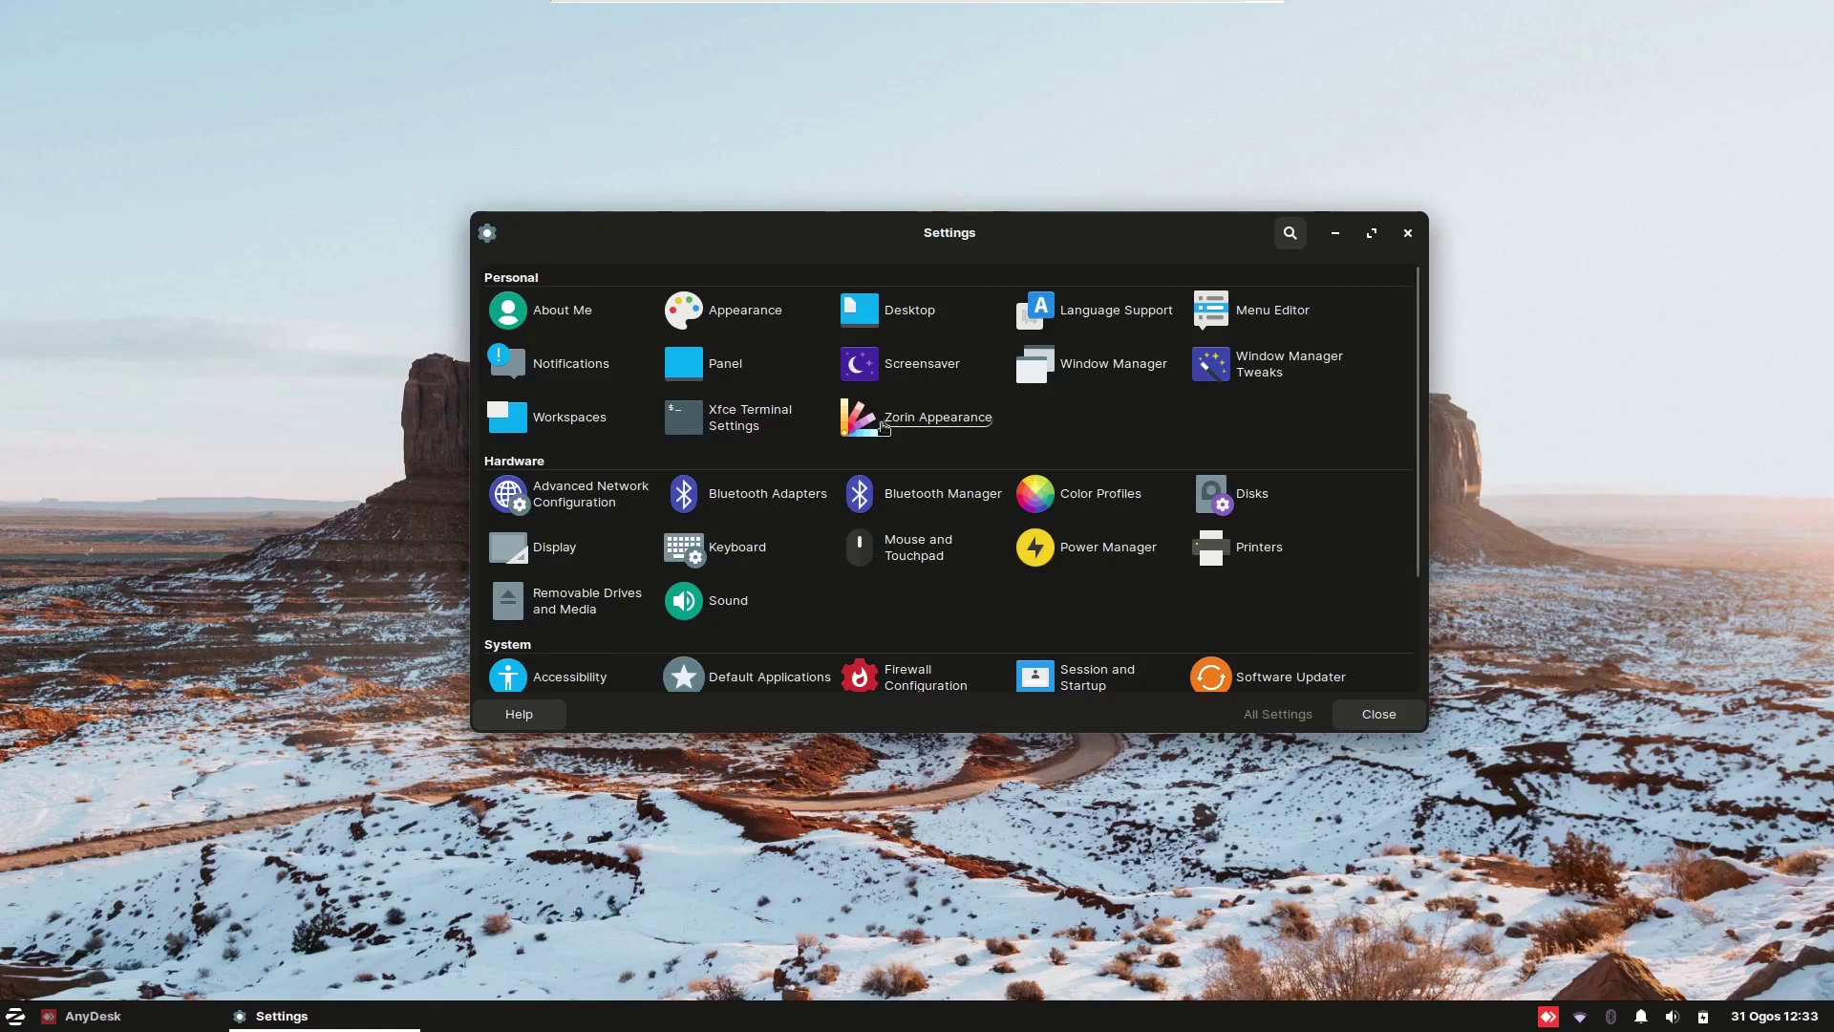
# - Review Window Manager's Keyboard, Focus and Advanced tabs, then return to All Settings
pyautogui.click(764, 310)
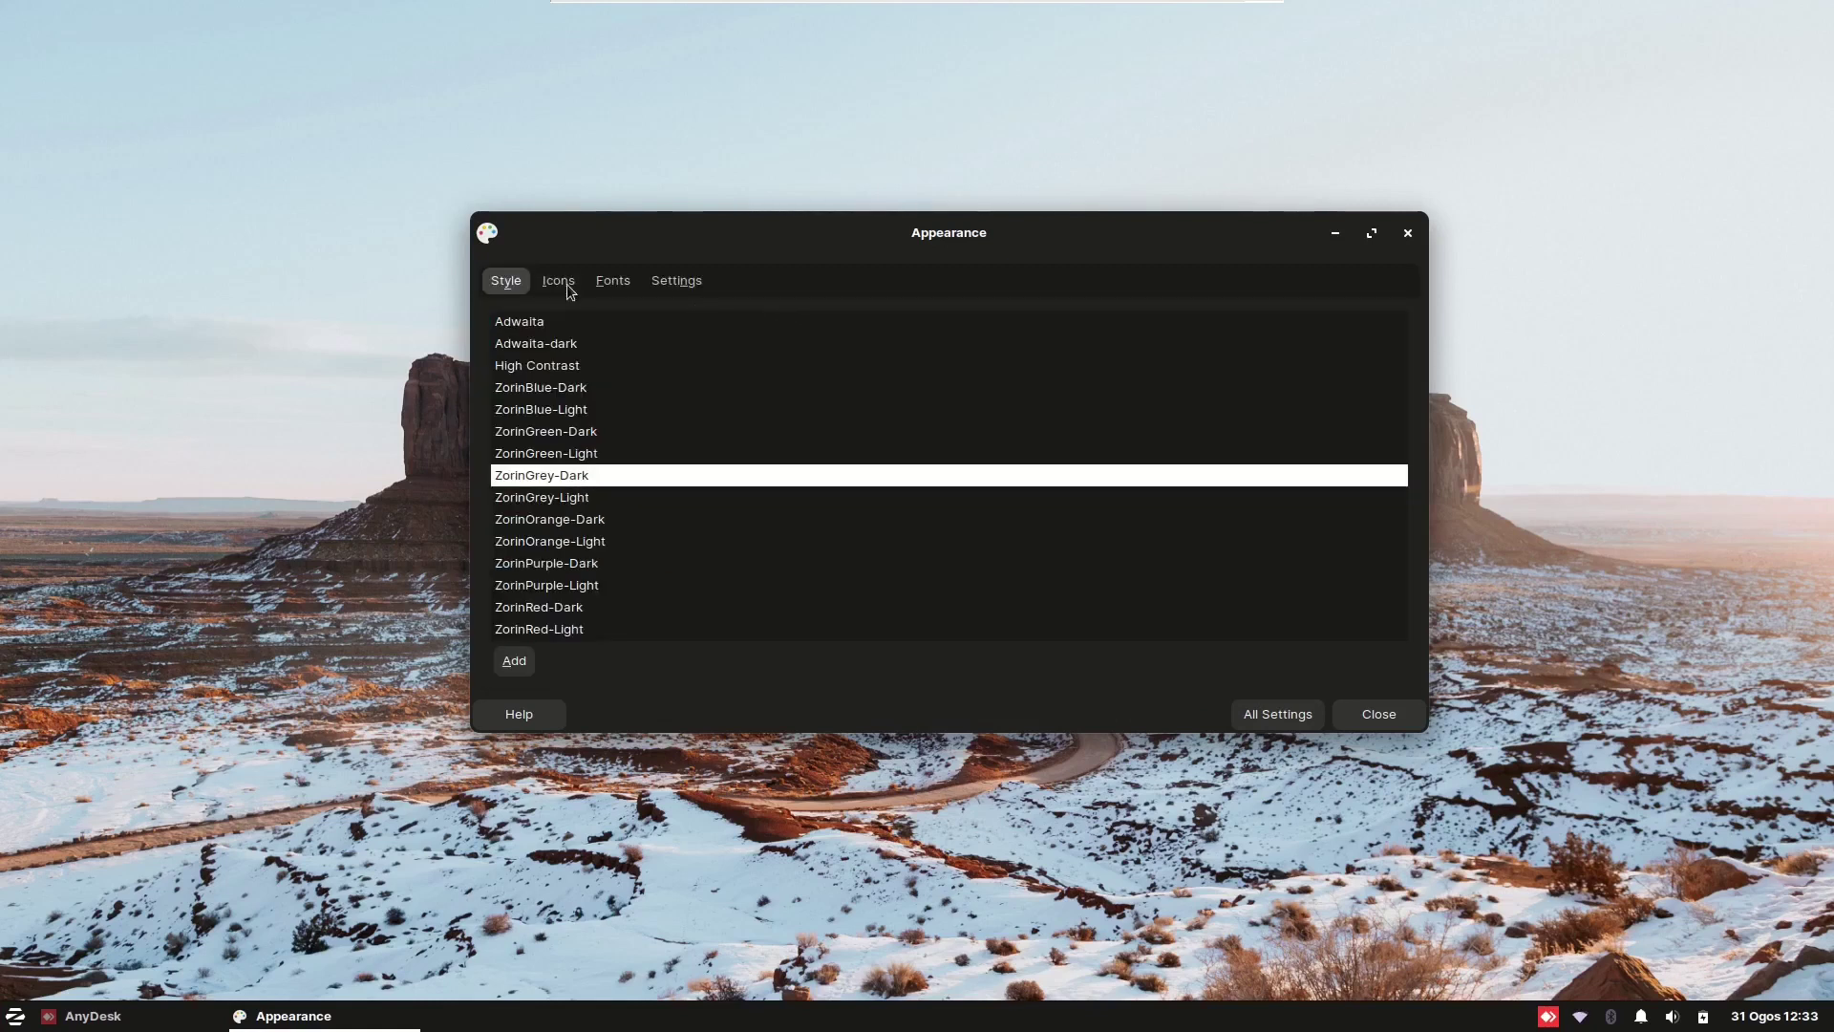
pyautogui.click(1278, 714)
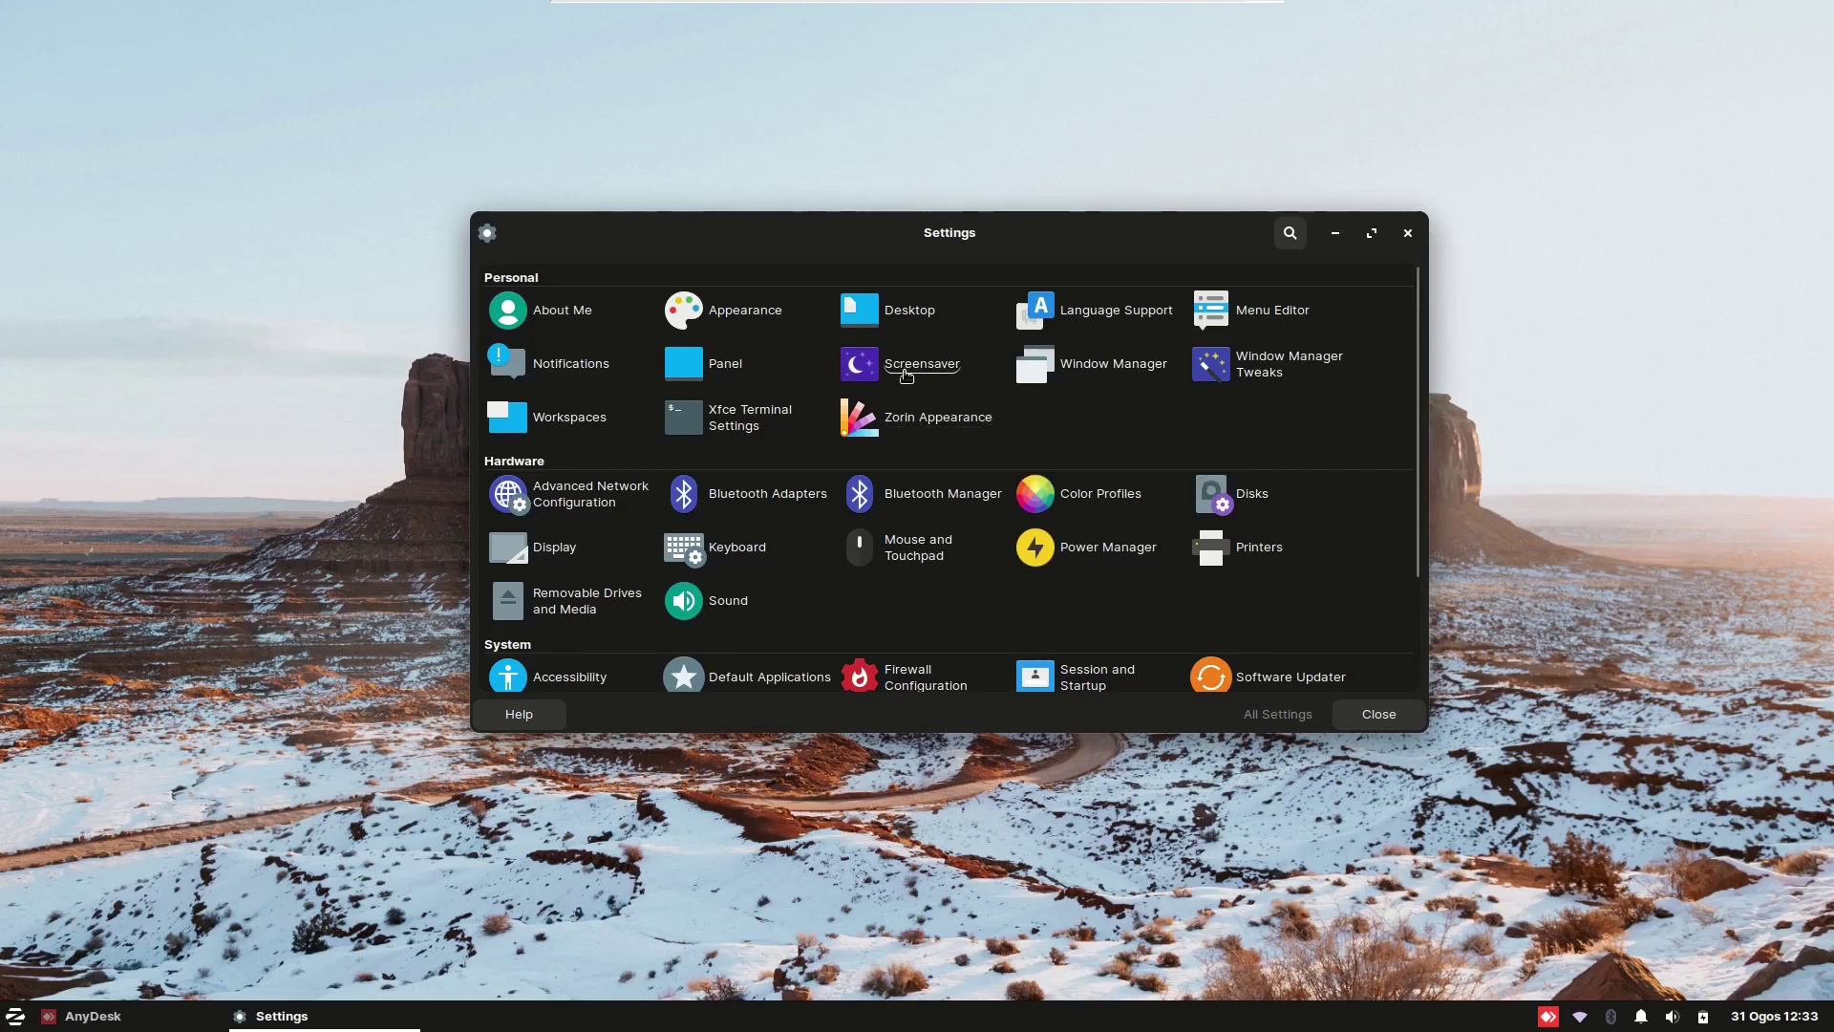
pyautogui.click(1135, 369)
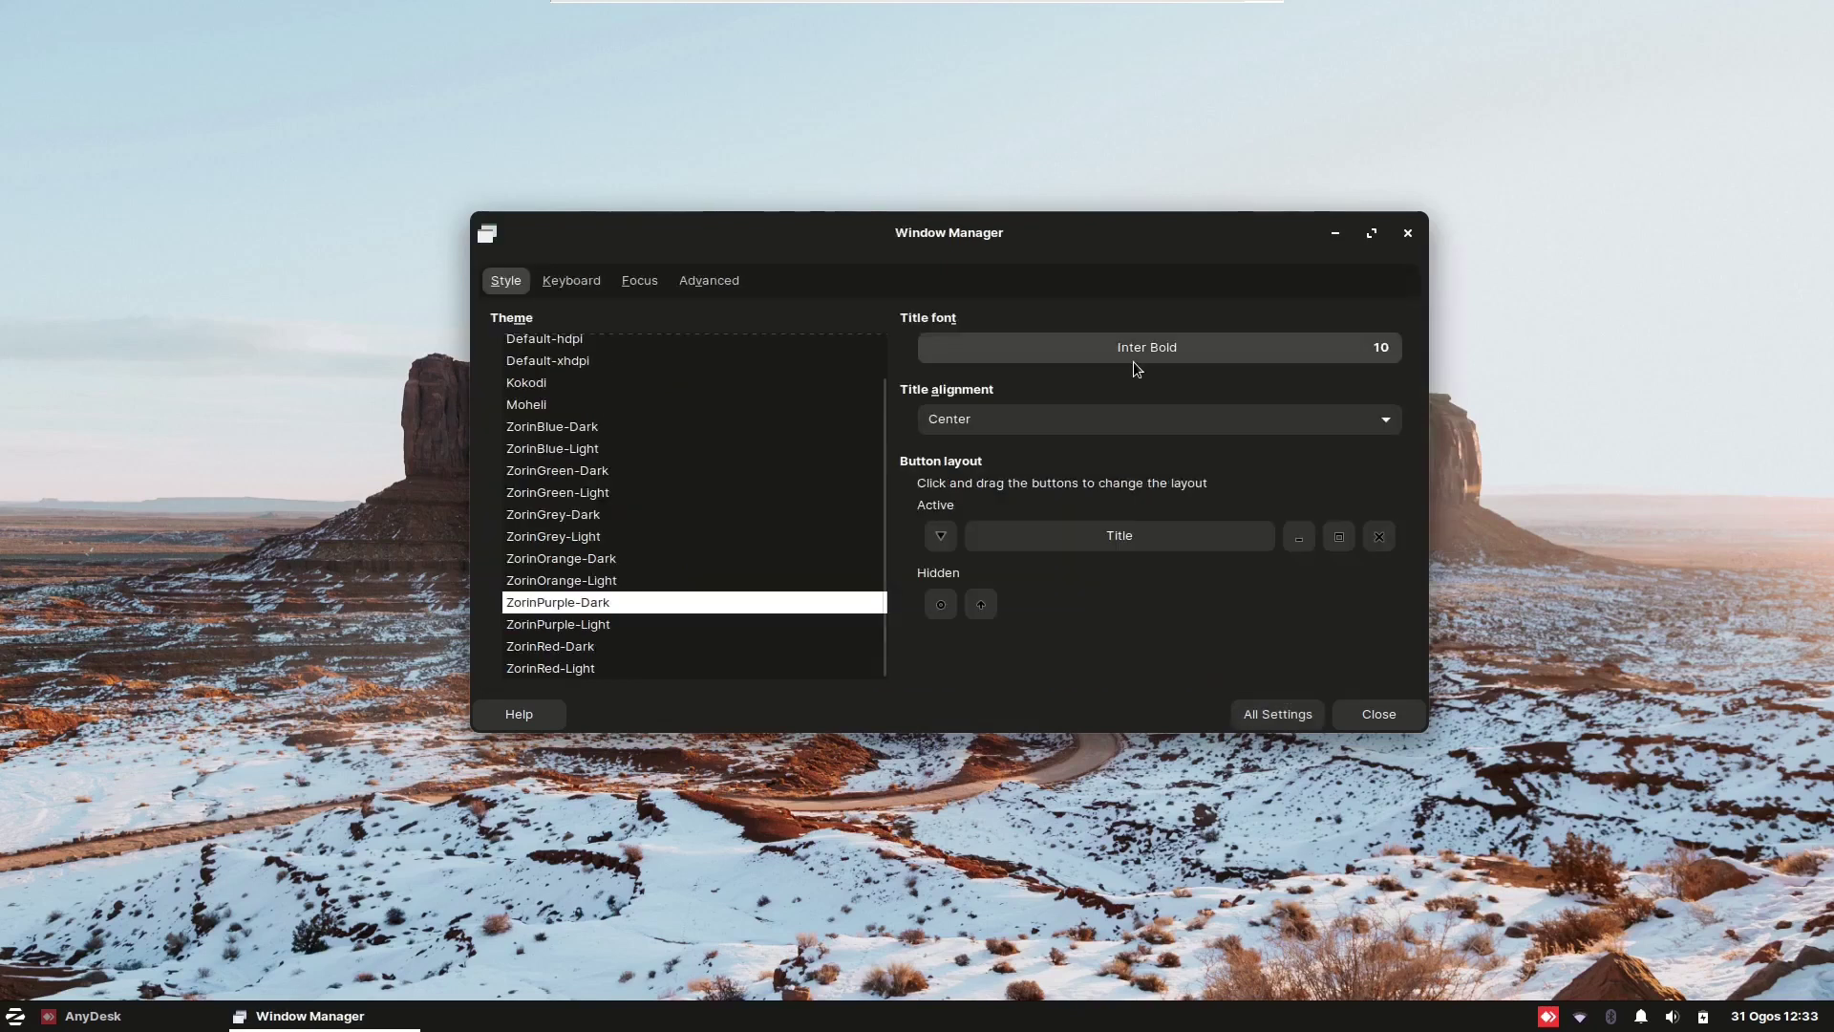
pyautogui.click(585, 288)
pyautogui.click(639, 283)
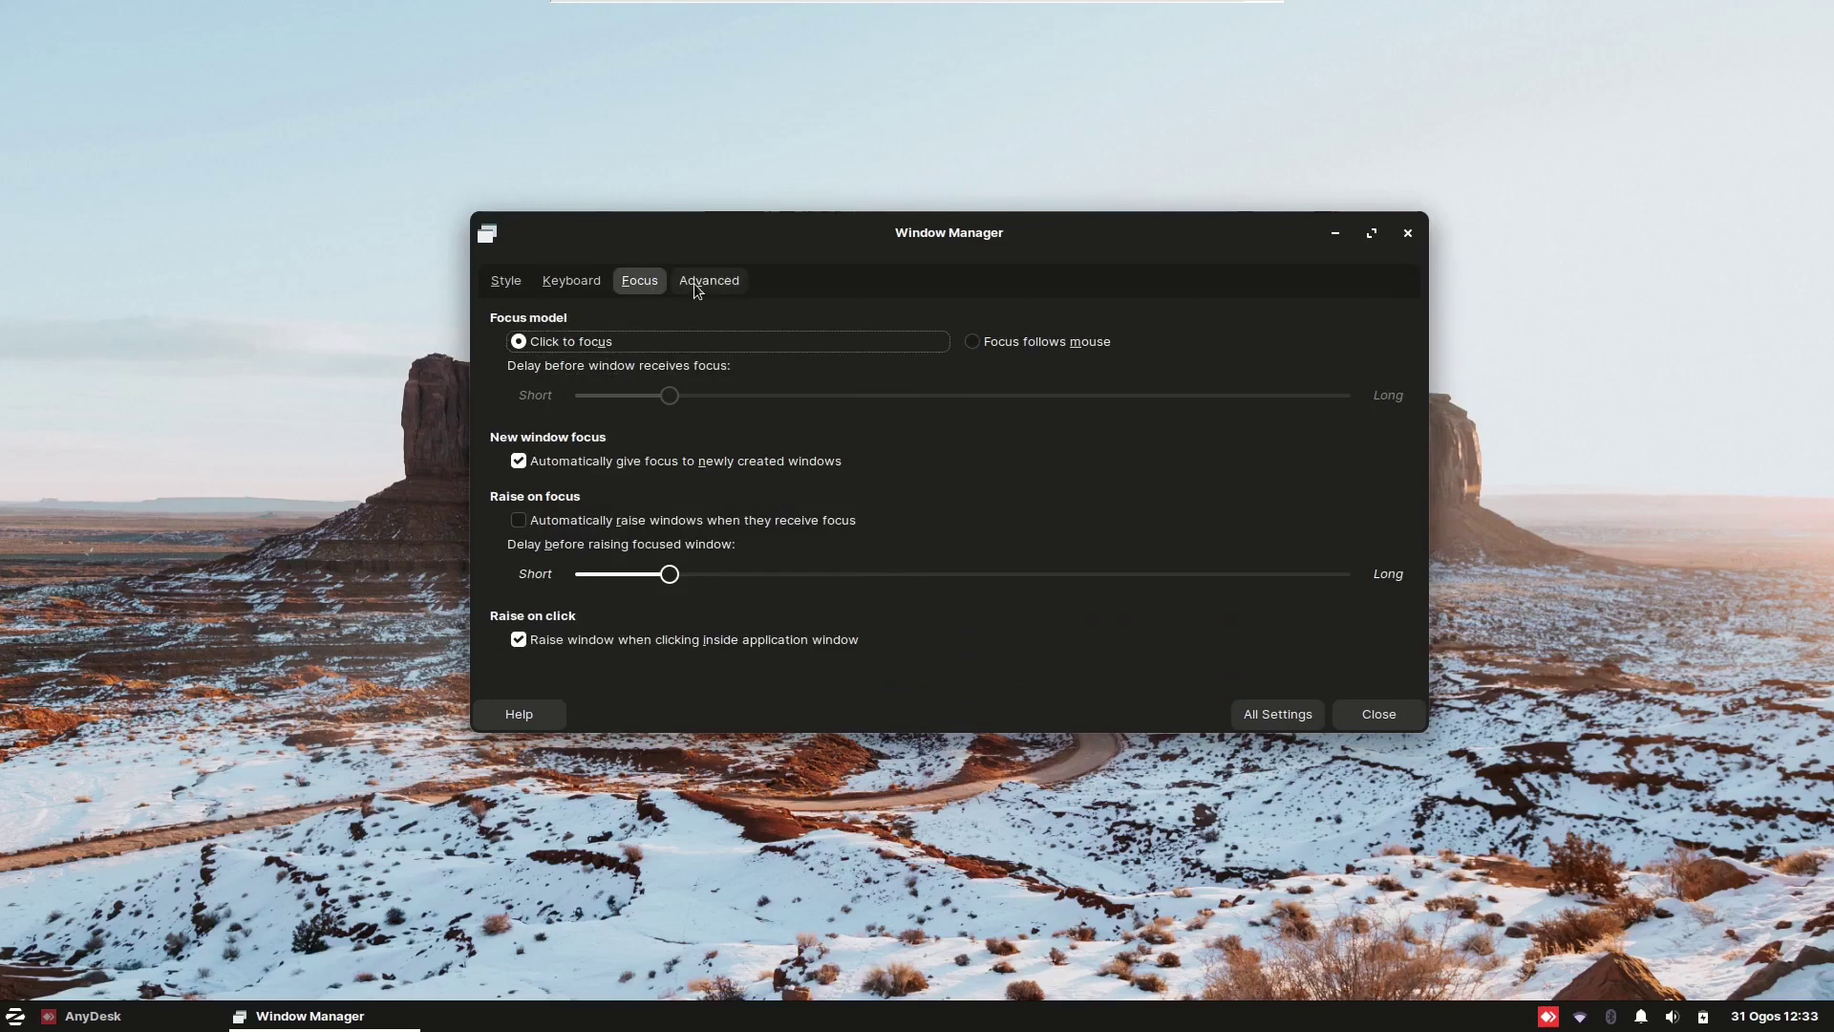
pyautogui.moveTo(903, 238); pyautogui.dragTo(937, 213)
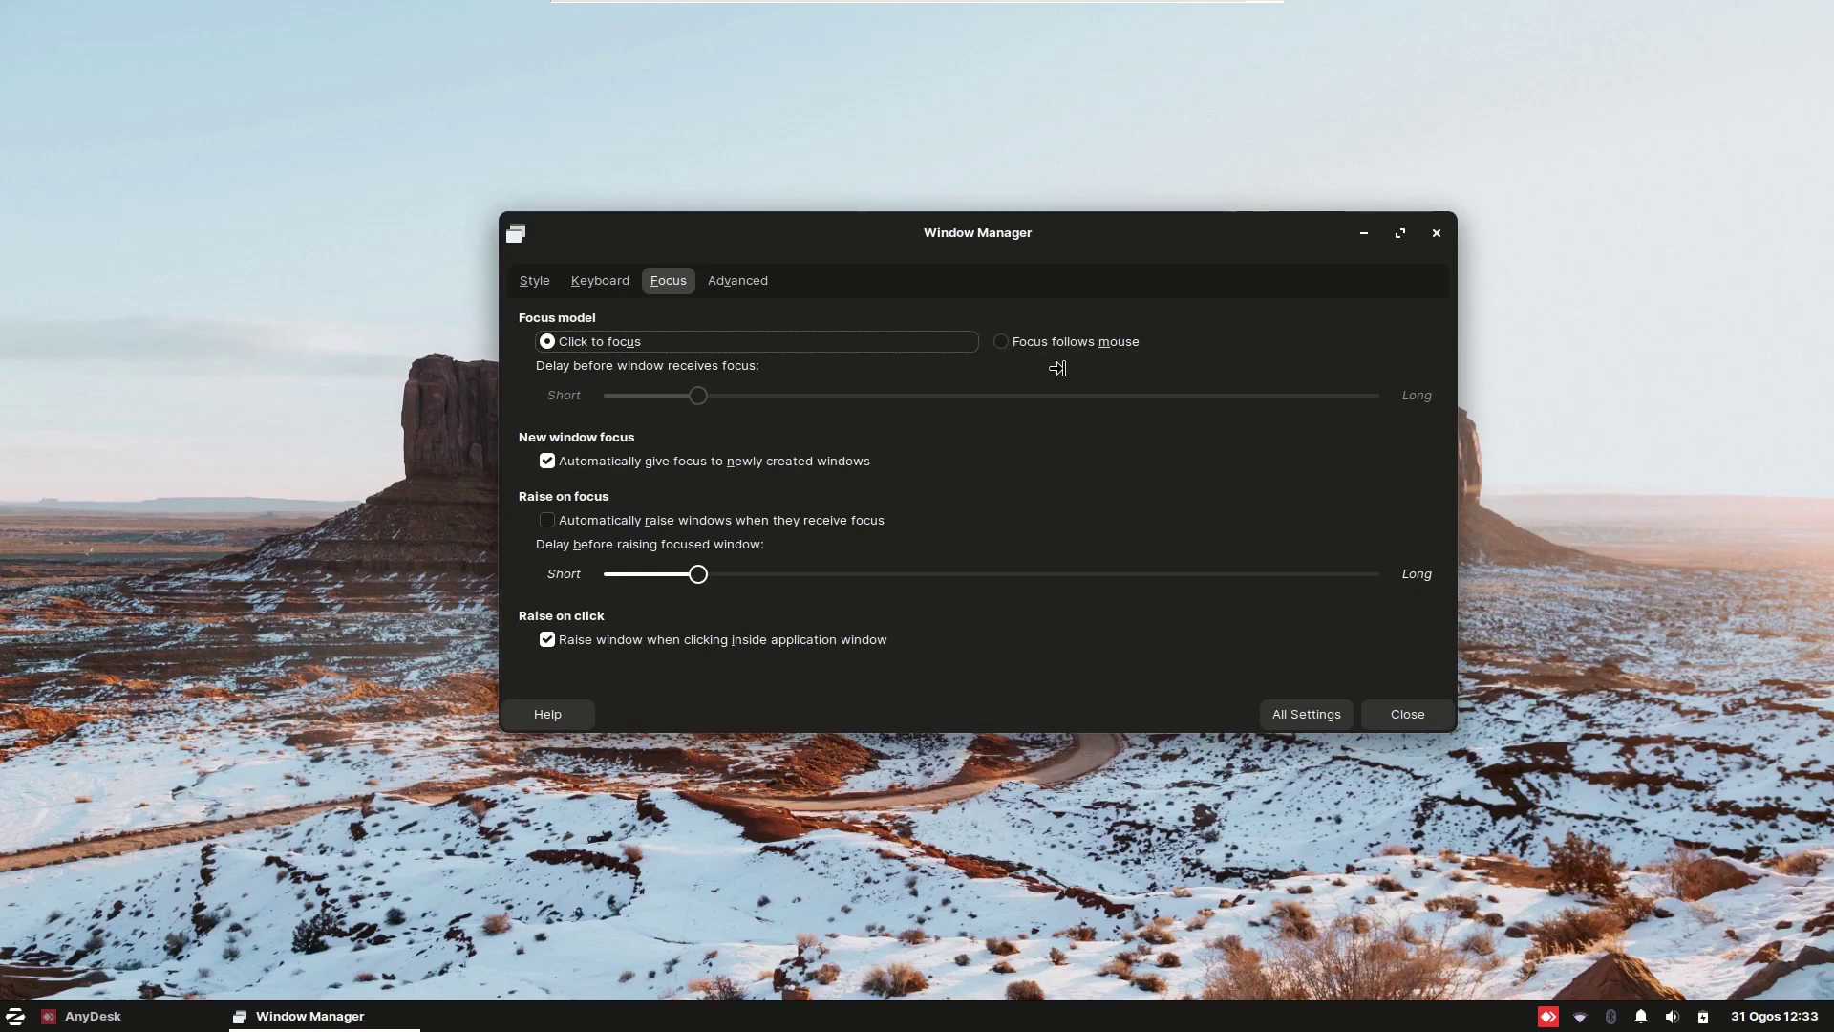
pyautogui.click(737, 281)
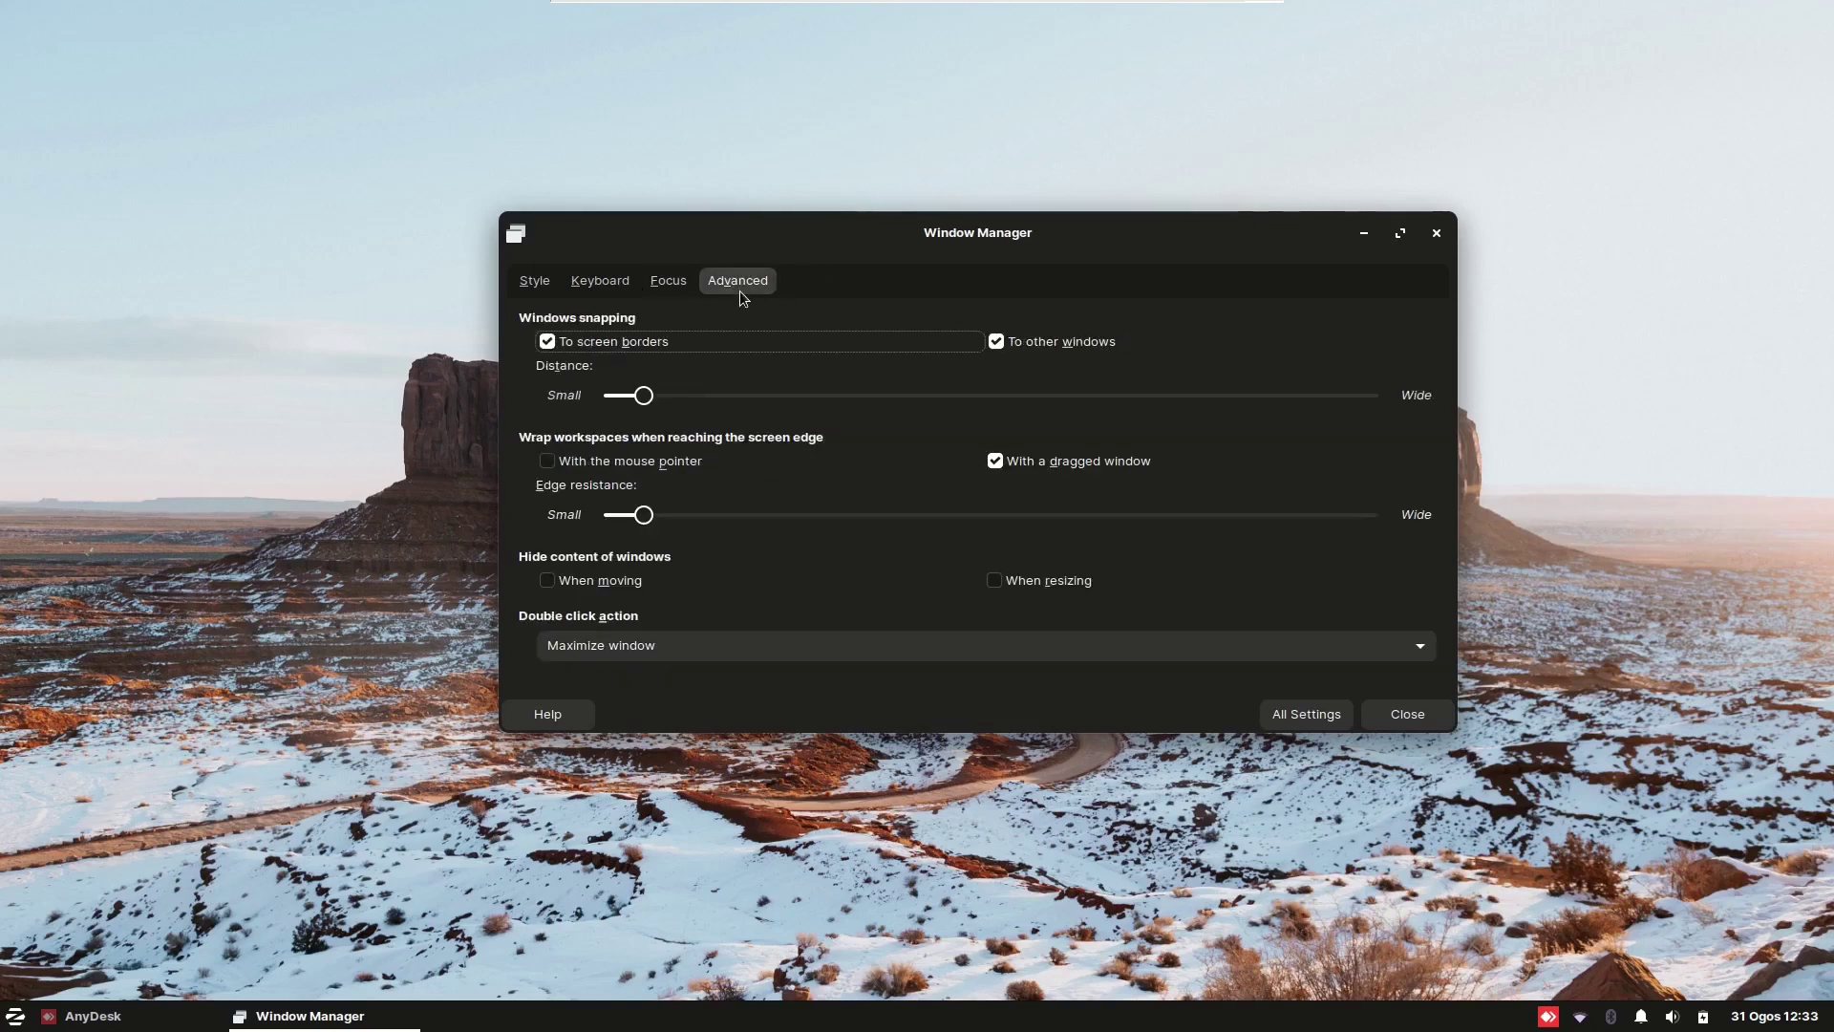
pyautogui.click(1282, 716)
pyautogui.scroll(-3, 1176, 544)
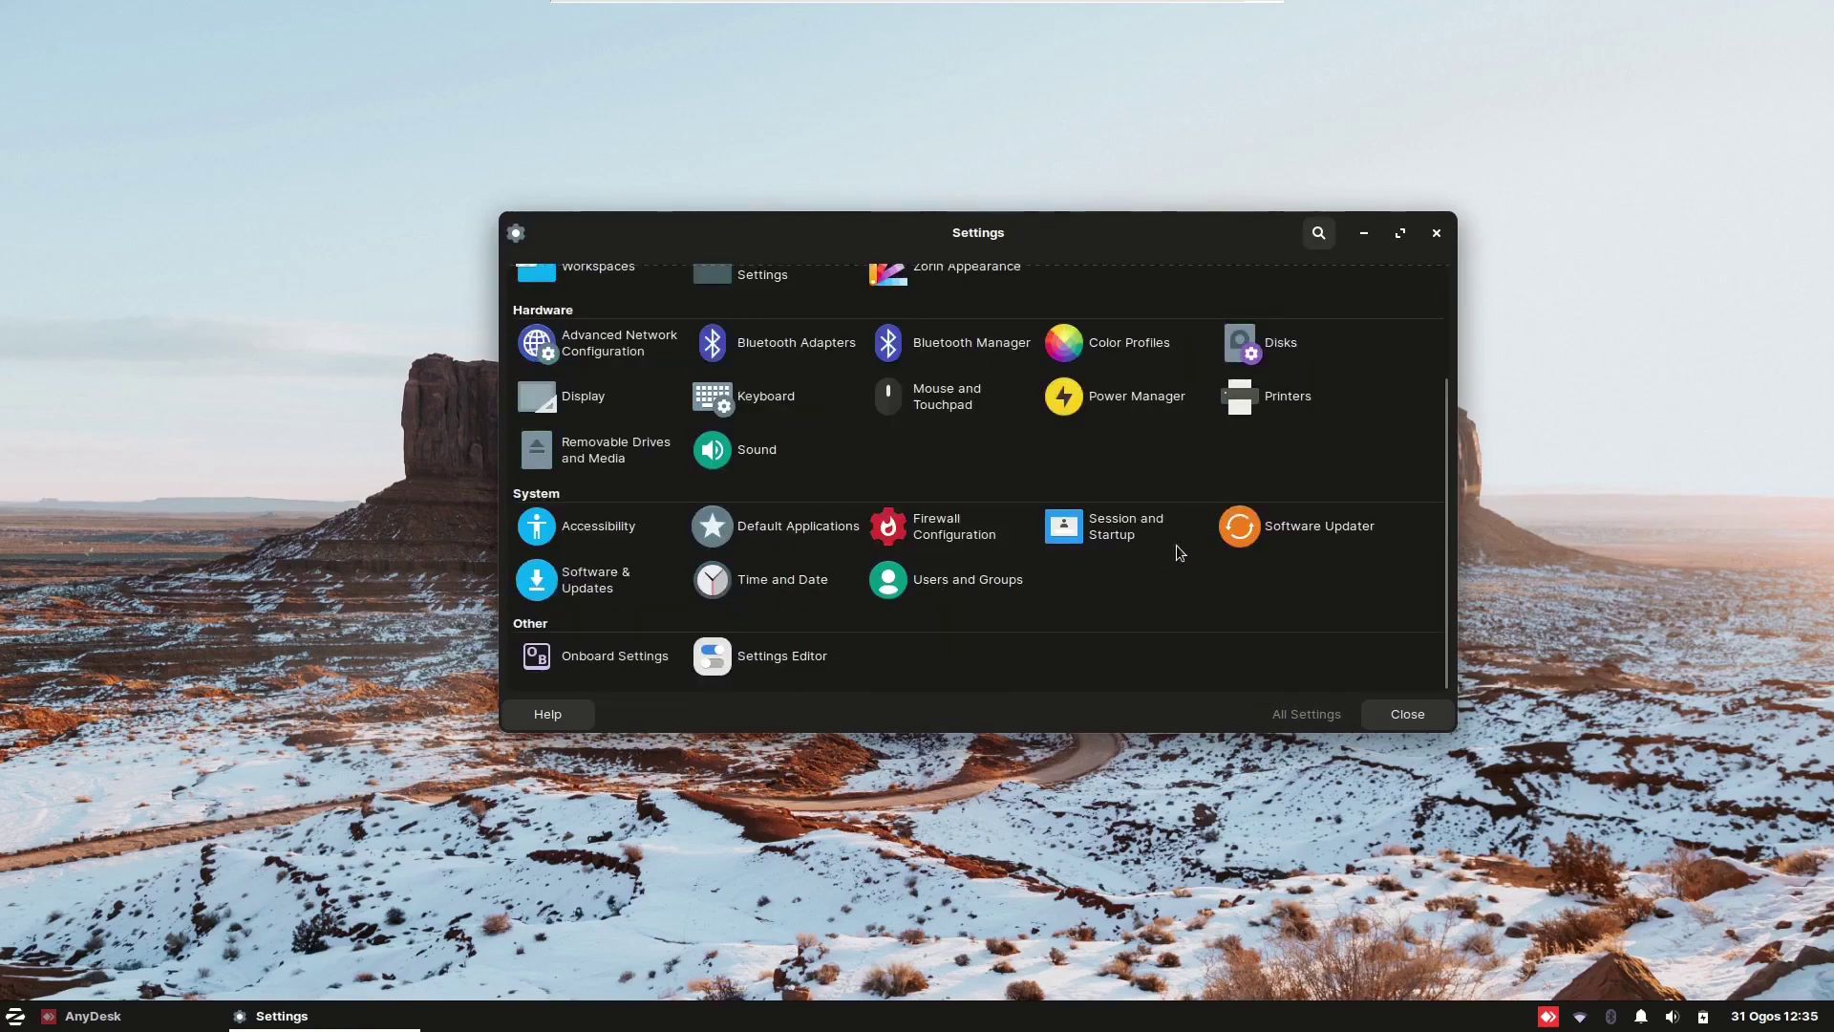
pyautogui.click(1133, 535)
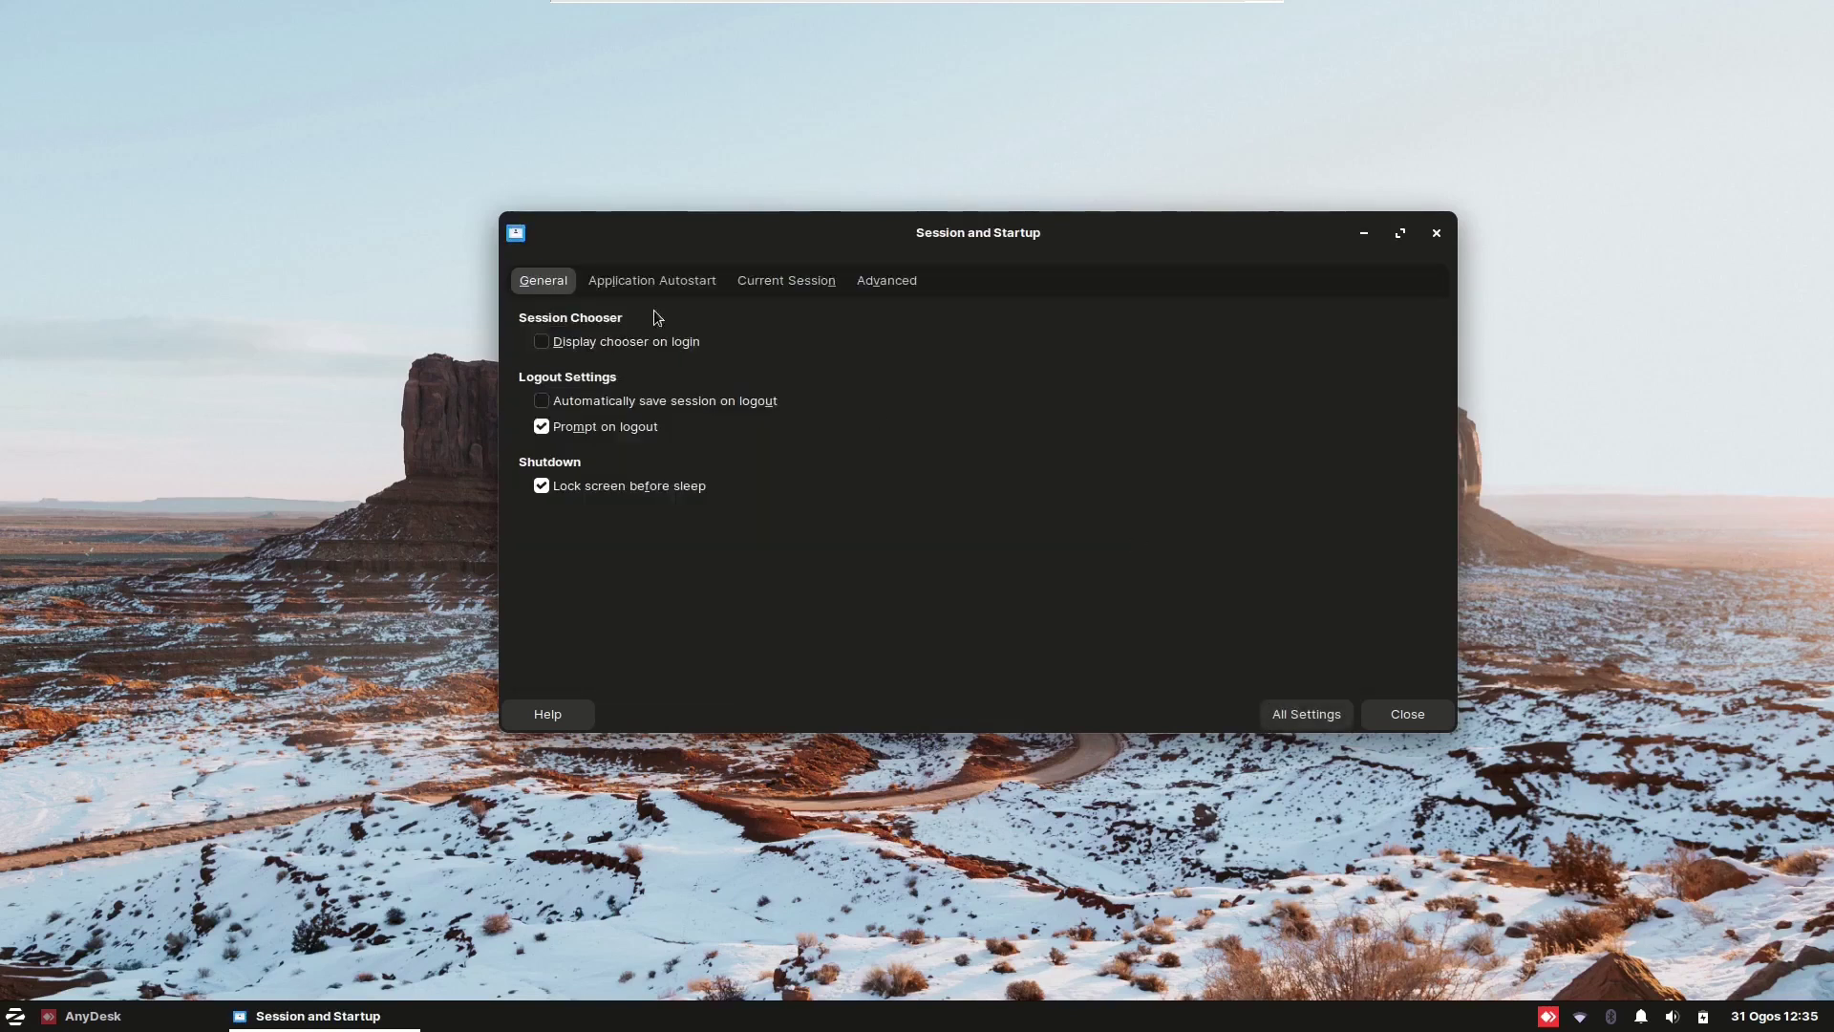
pyautogui.click(651, 281)
pyautogui.click(753, 277)
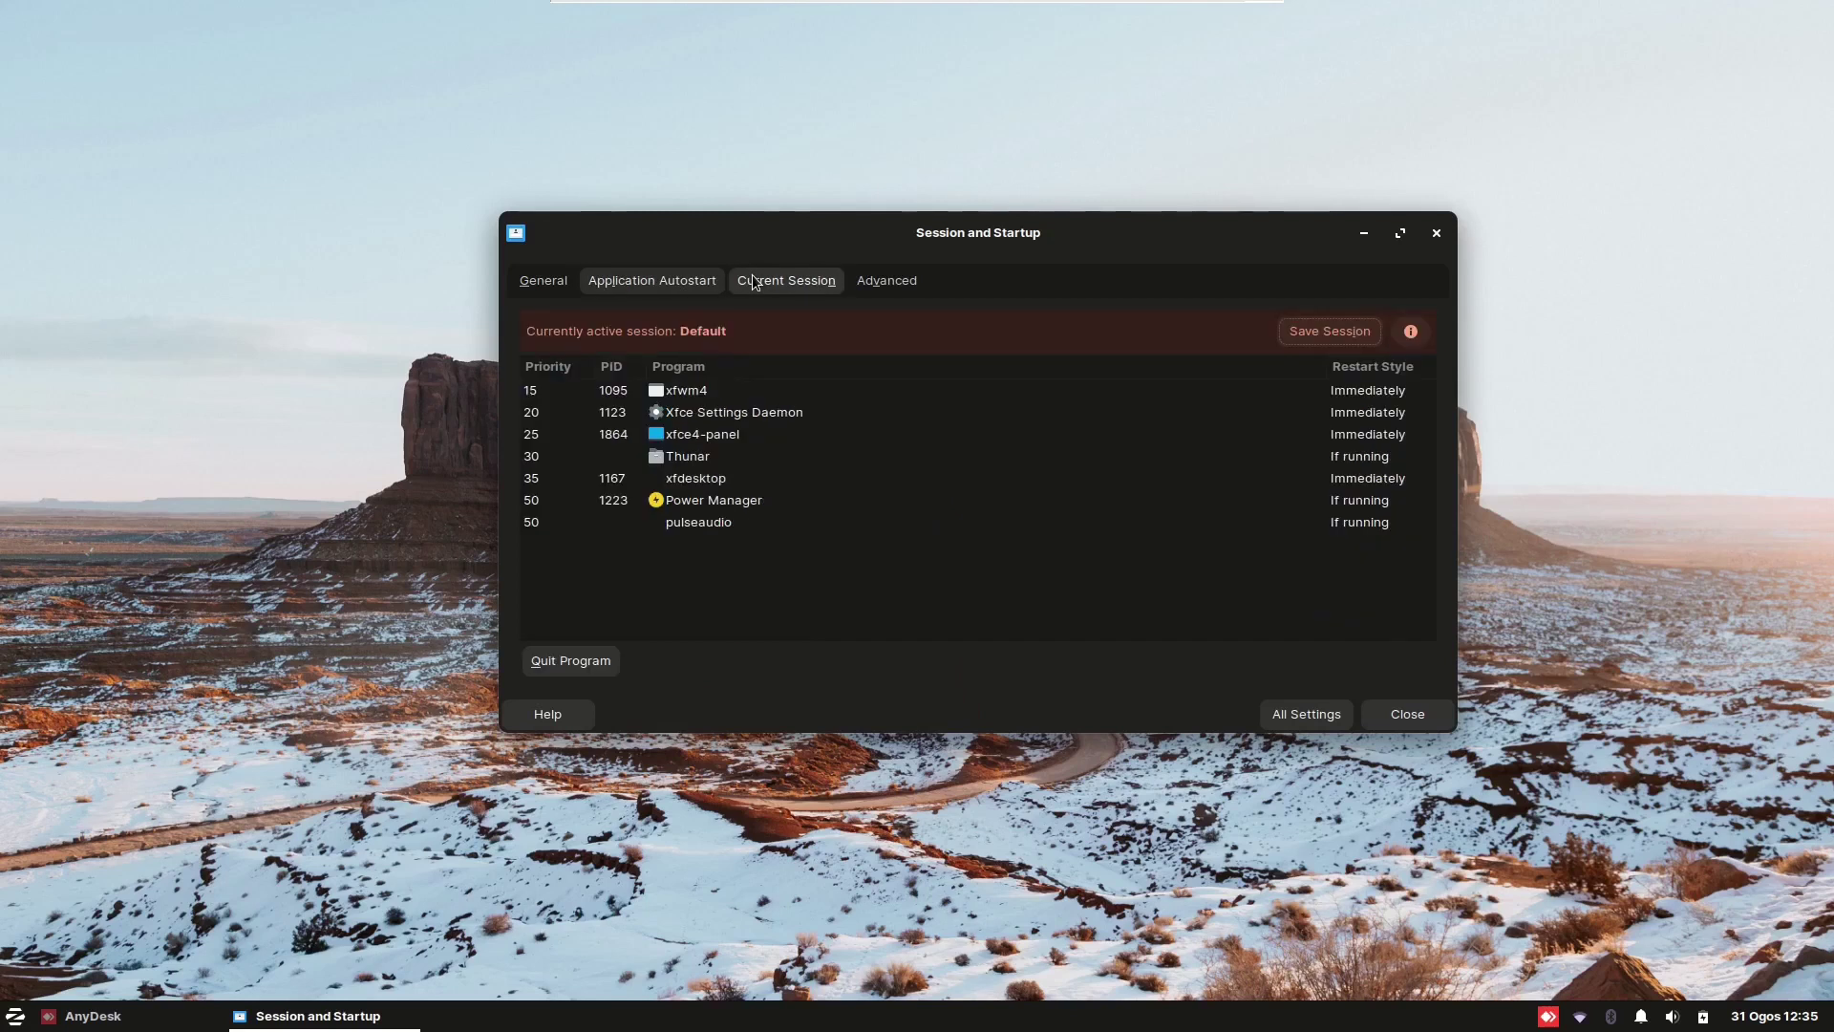
pyautogui.click(870, 279)
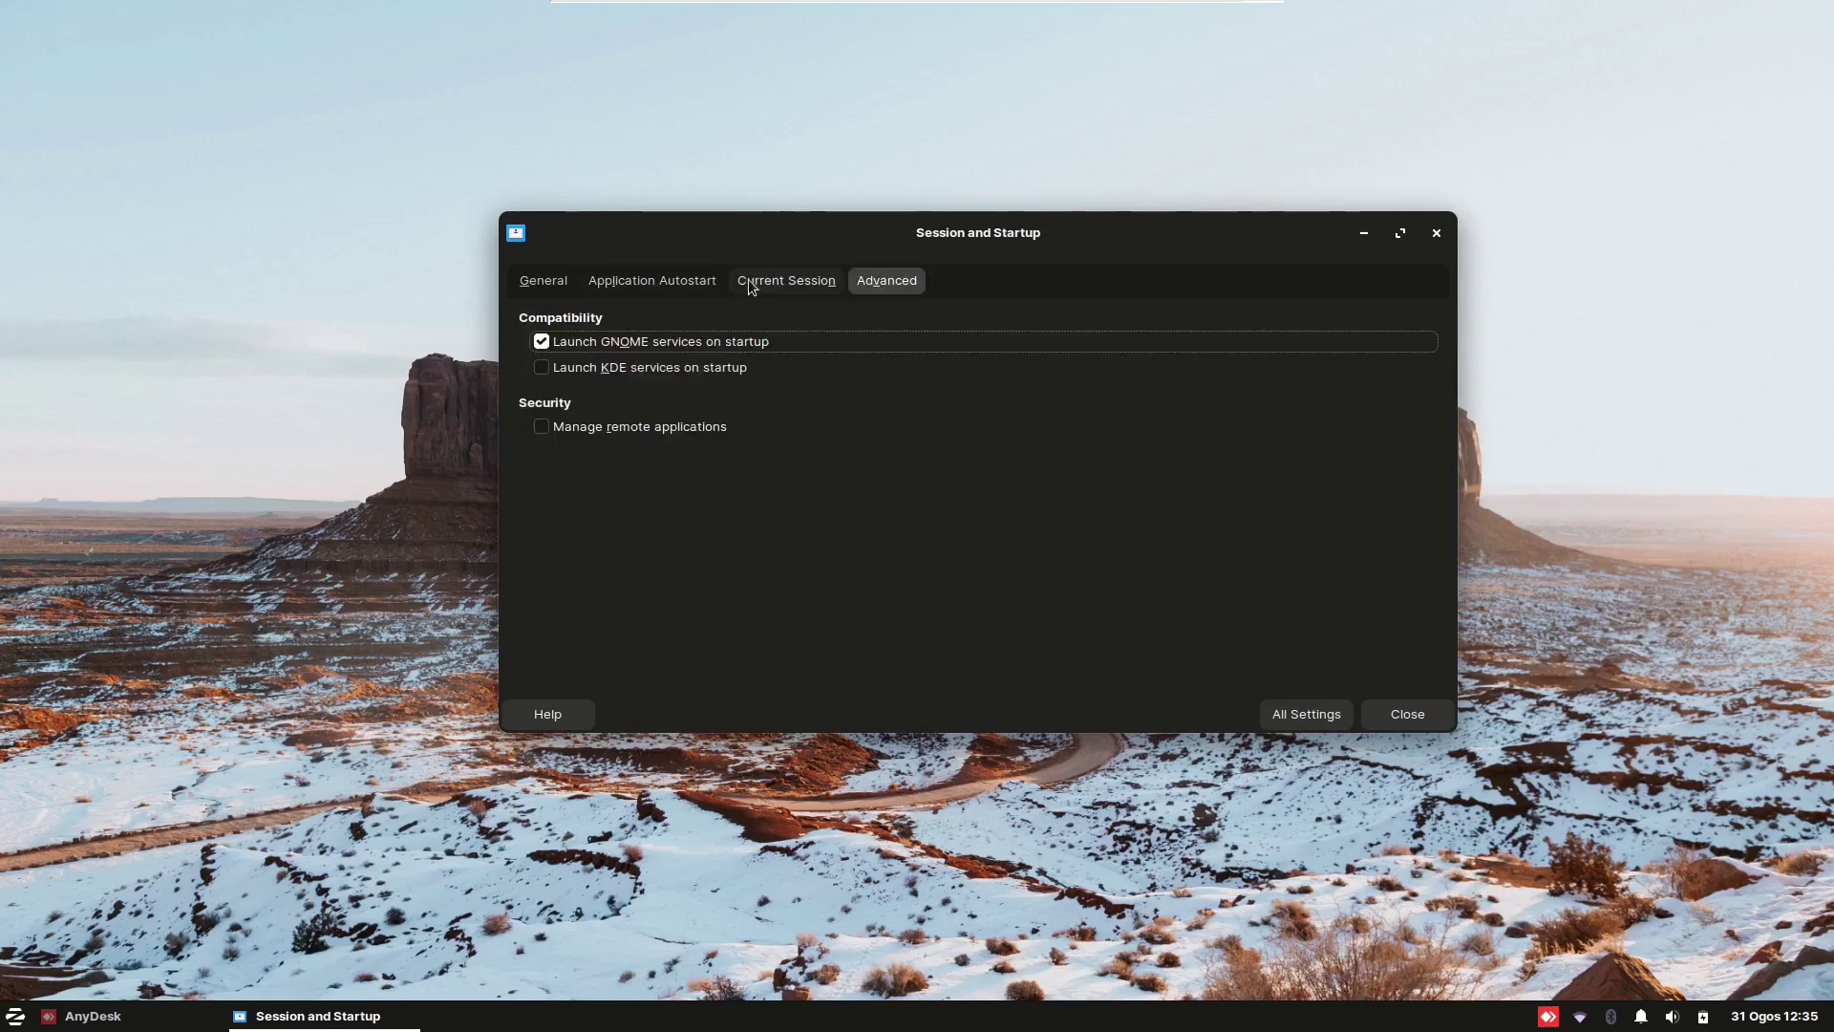
pyautogui.click(711, 281)
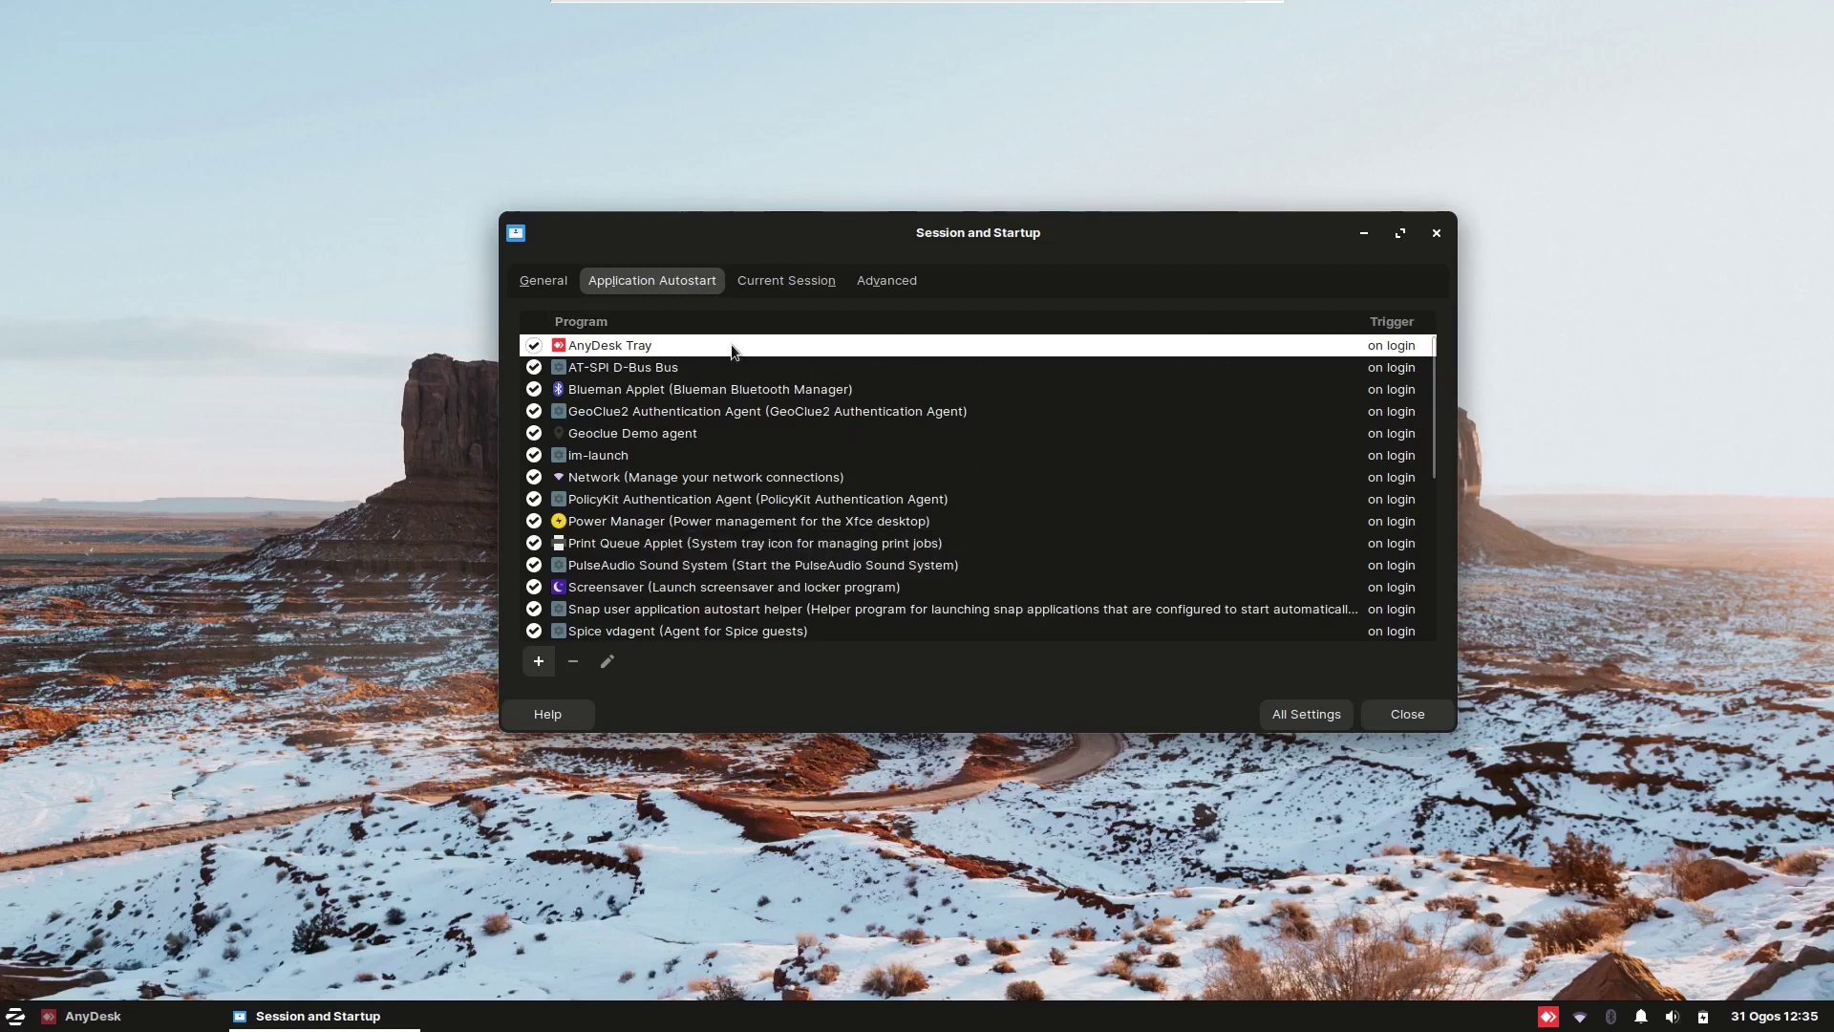
pyautogui.moveTo(730, 346)
pyautogui.click(532, 675)
pyautogui.click(1009, 477)
pyautogui.click(1034, 512)
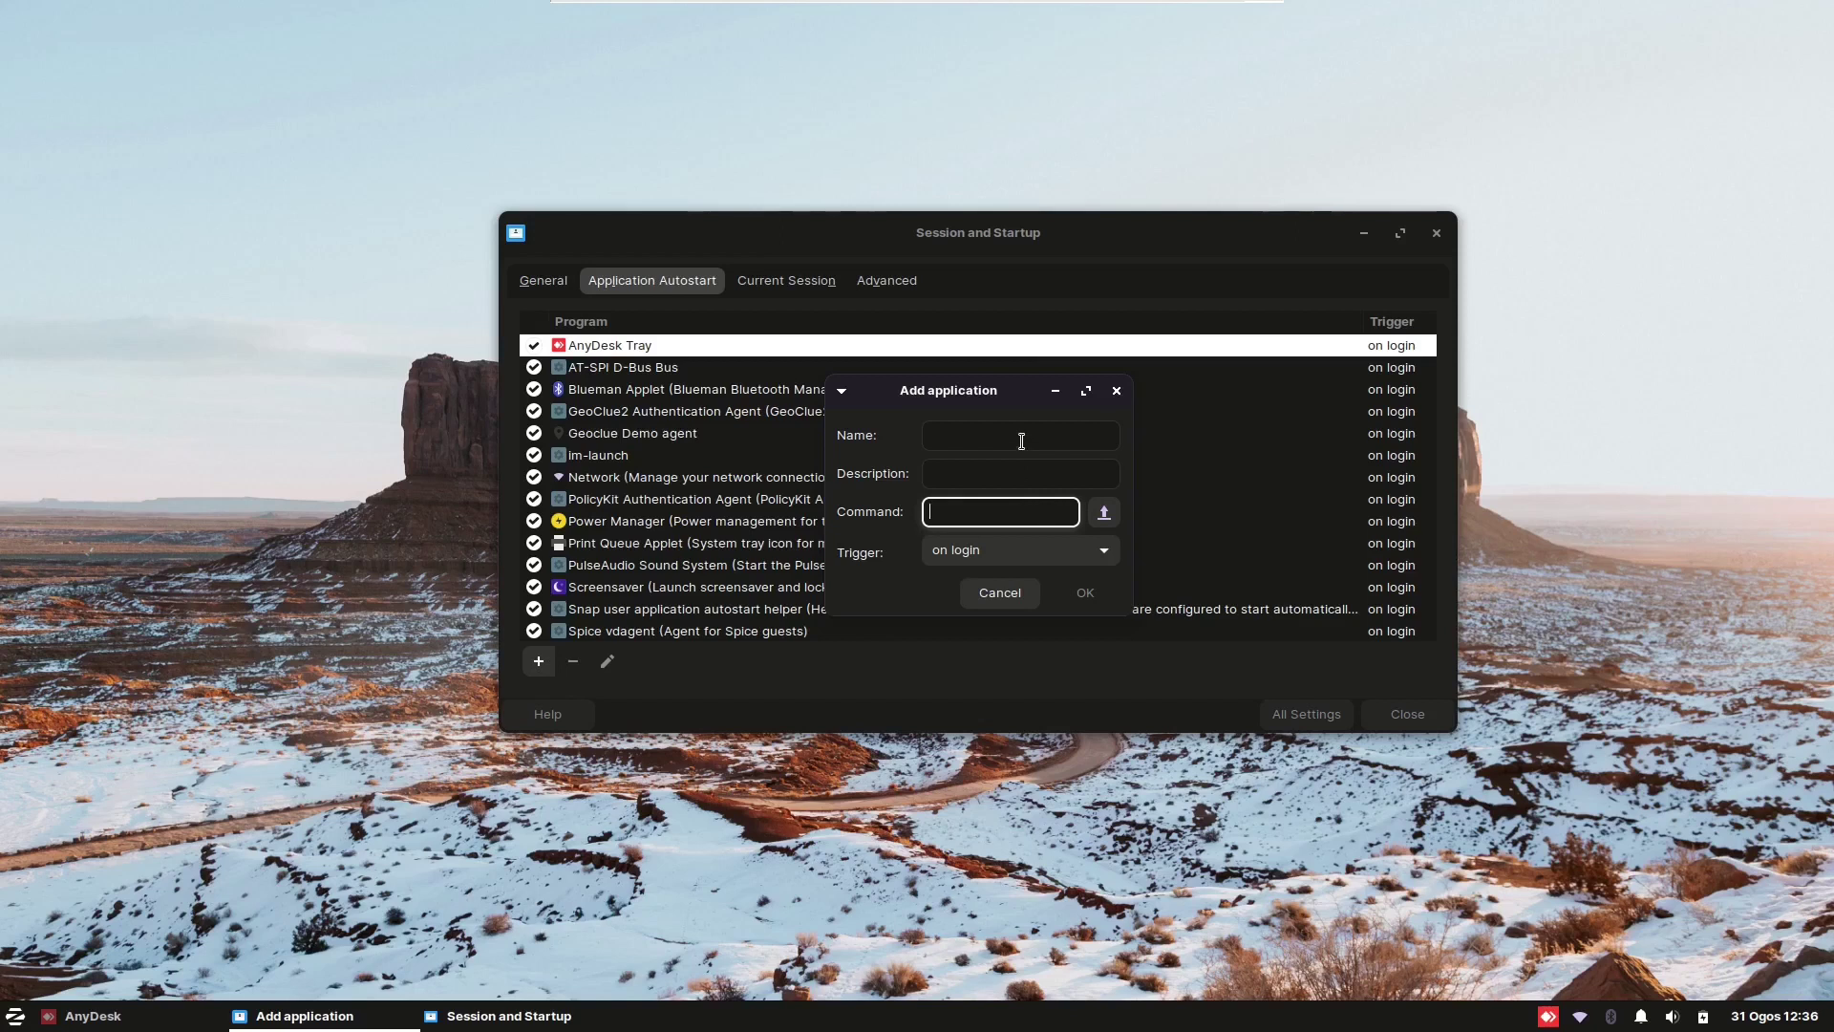
pyautogui.click(1006, 594)
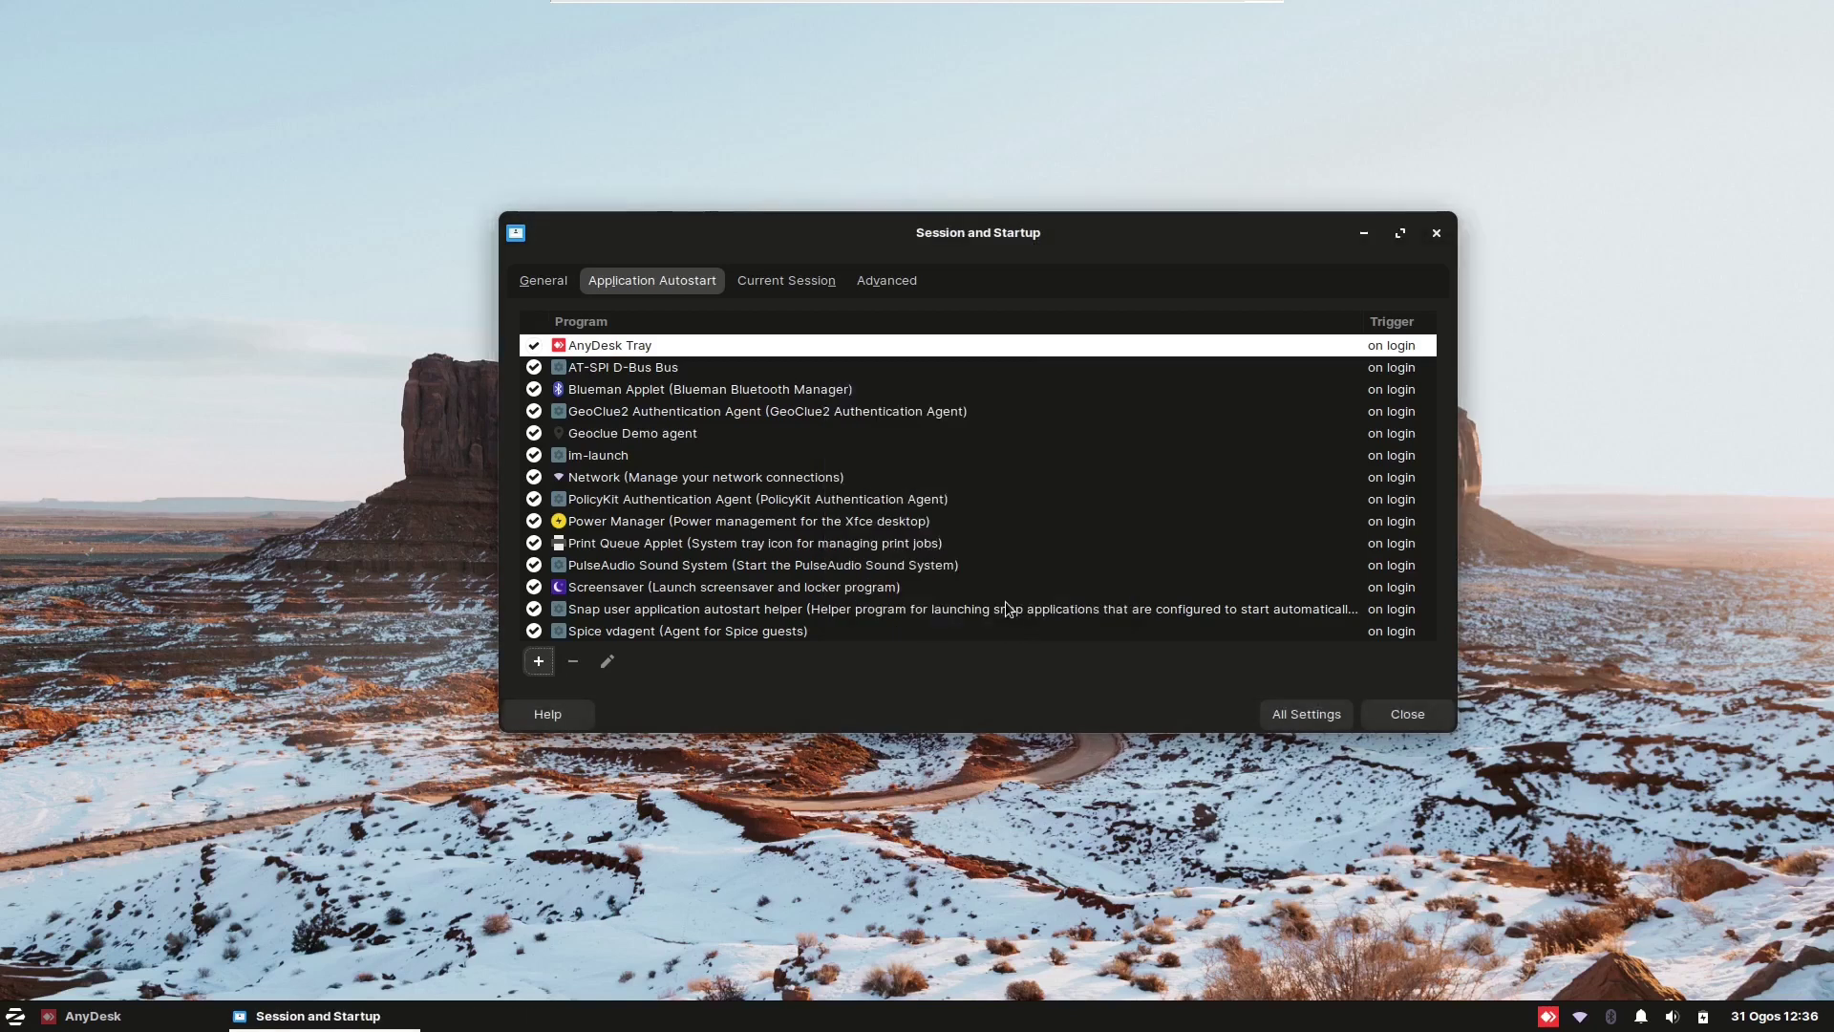
pyautogui.click(1291, 720)
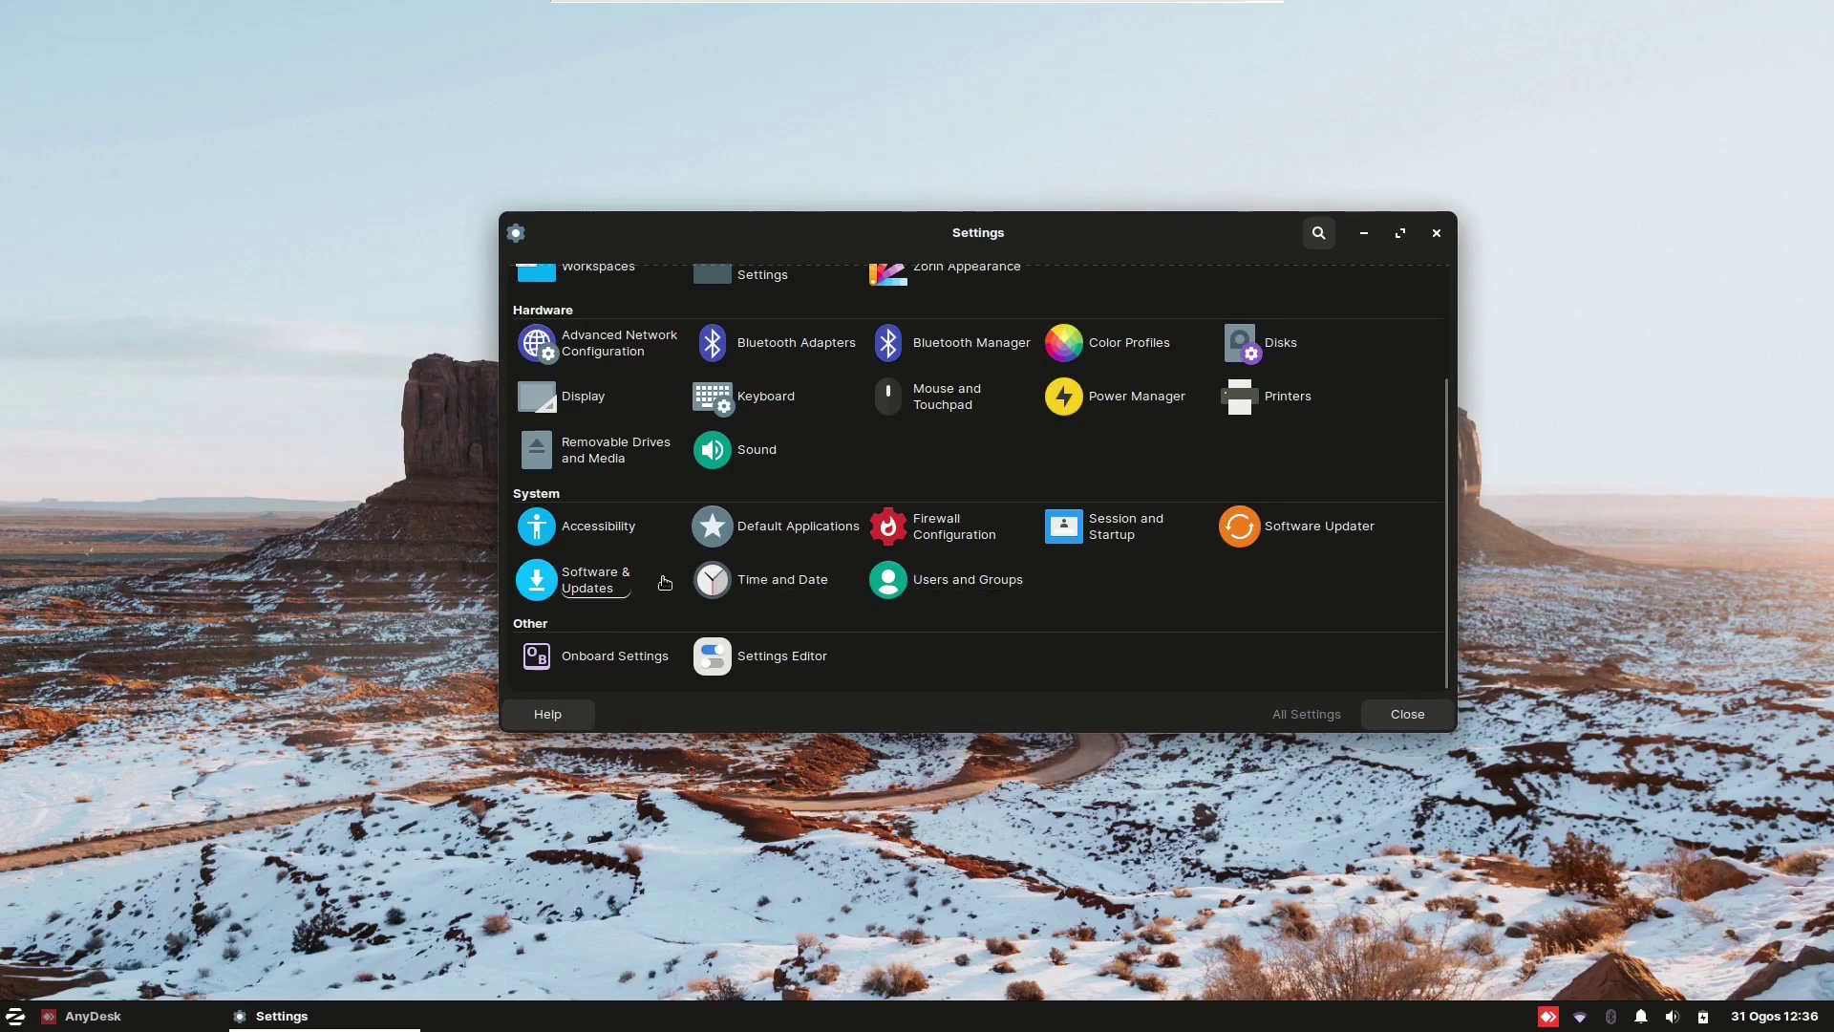
# - Launch Software & Updates, then browse xfce4-desktop and xfce4-notifyd channels in Settings Editor
pyautogui.click(536, 579)
pyautogui.click(782, 659)
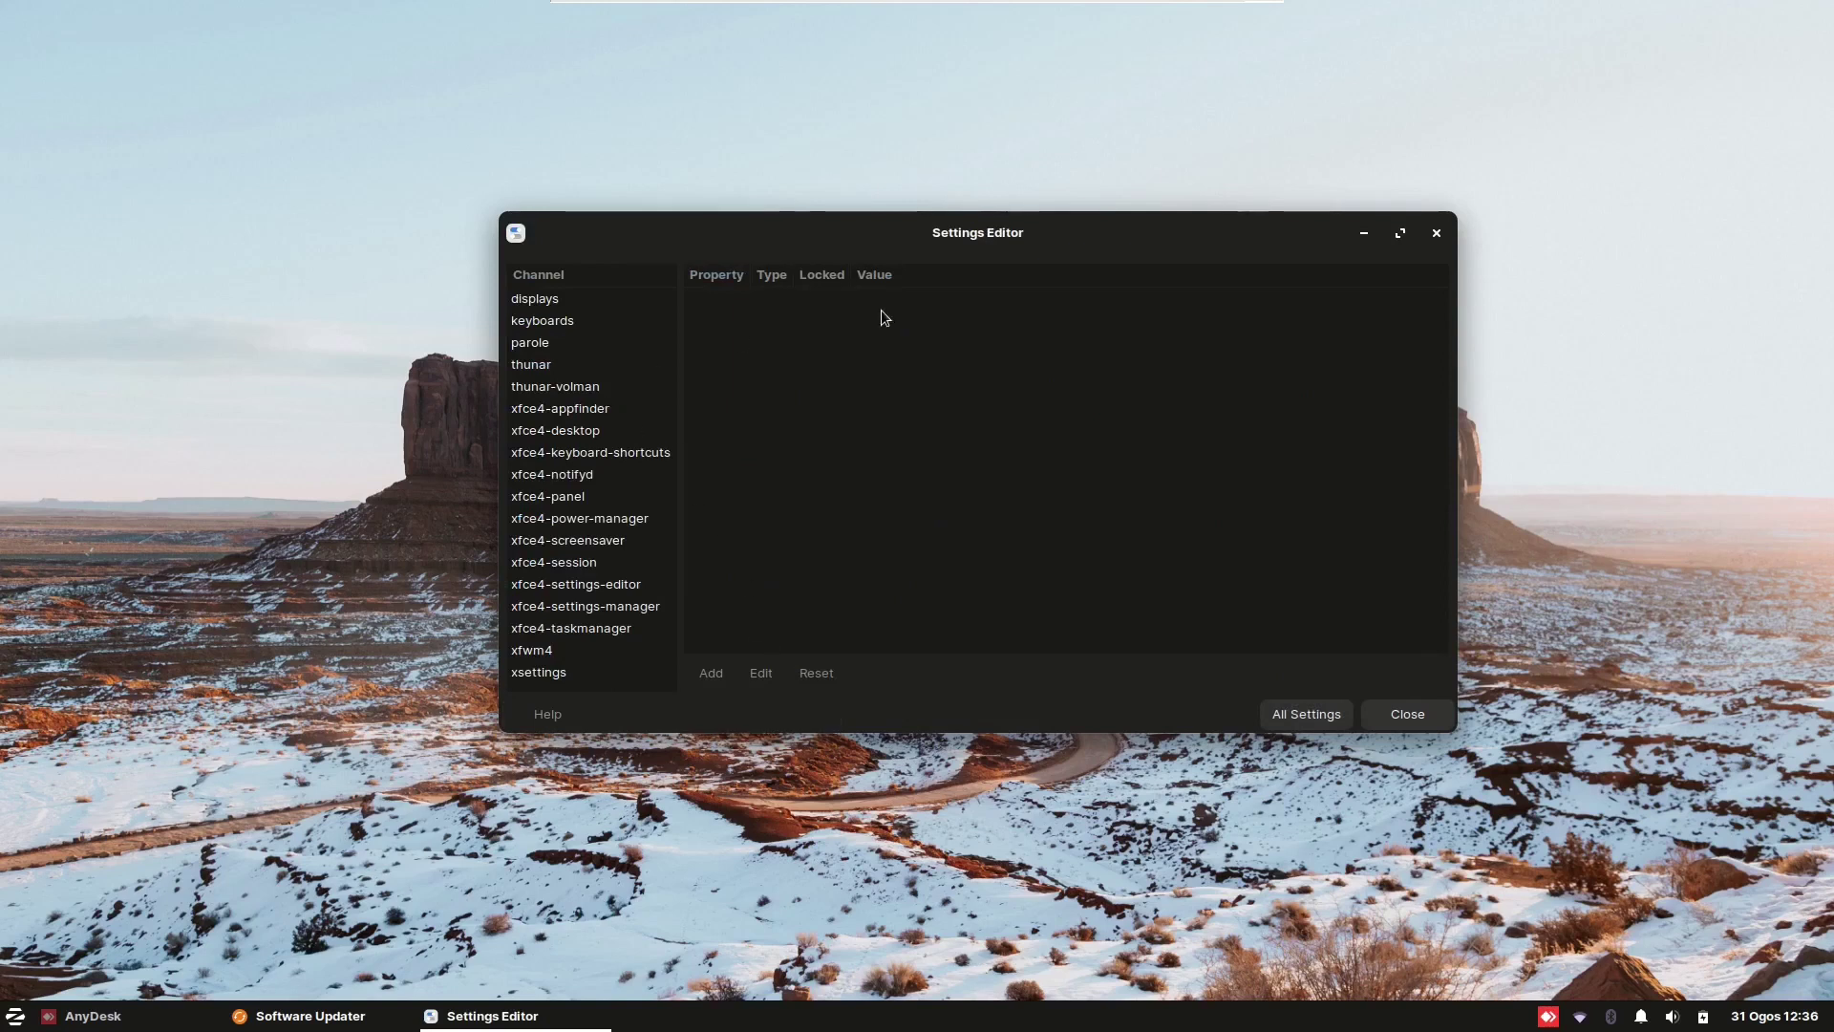
pyautogui.click(638, 432)
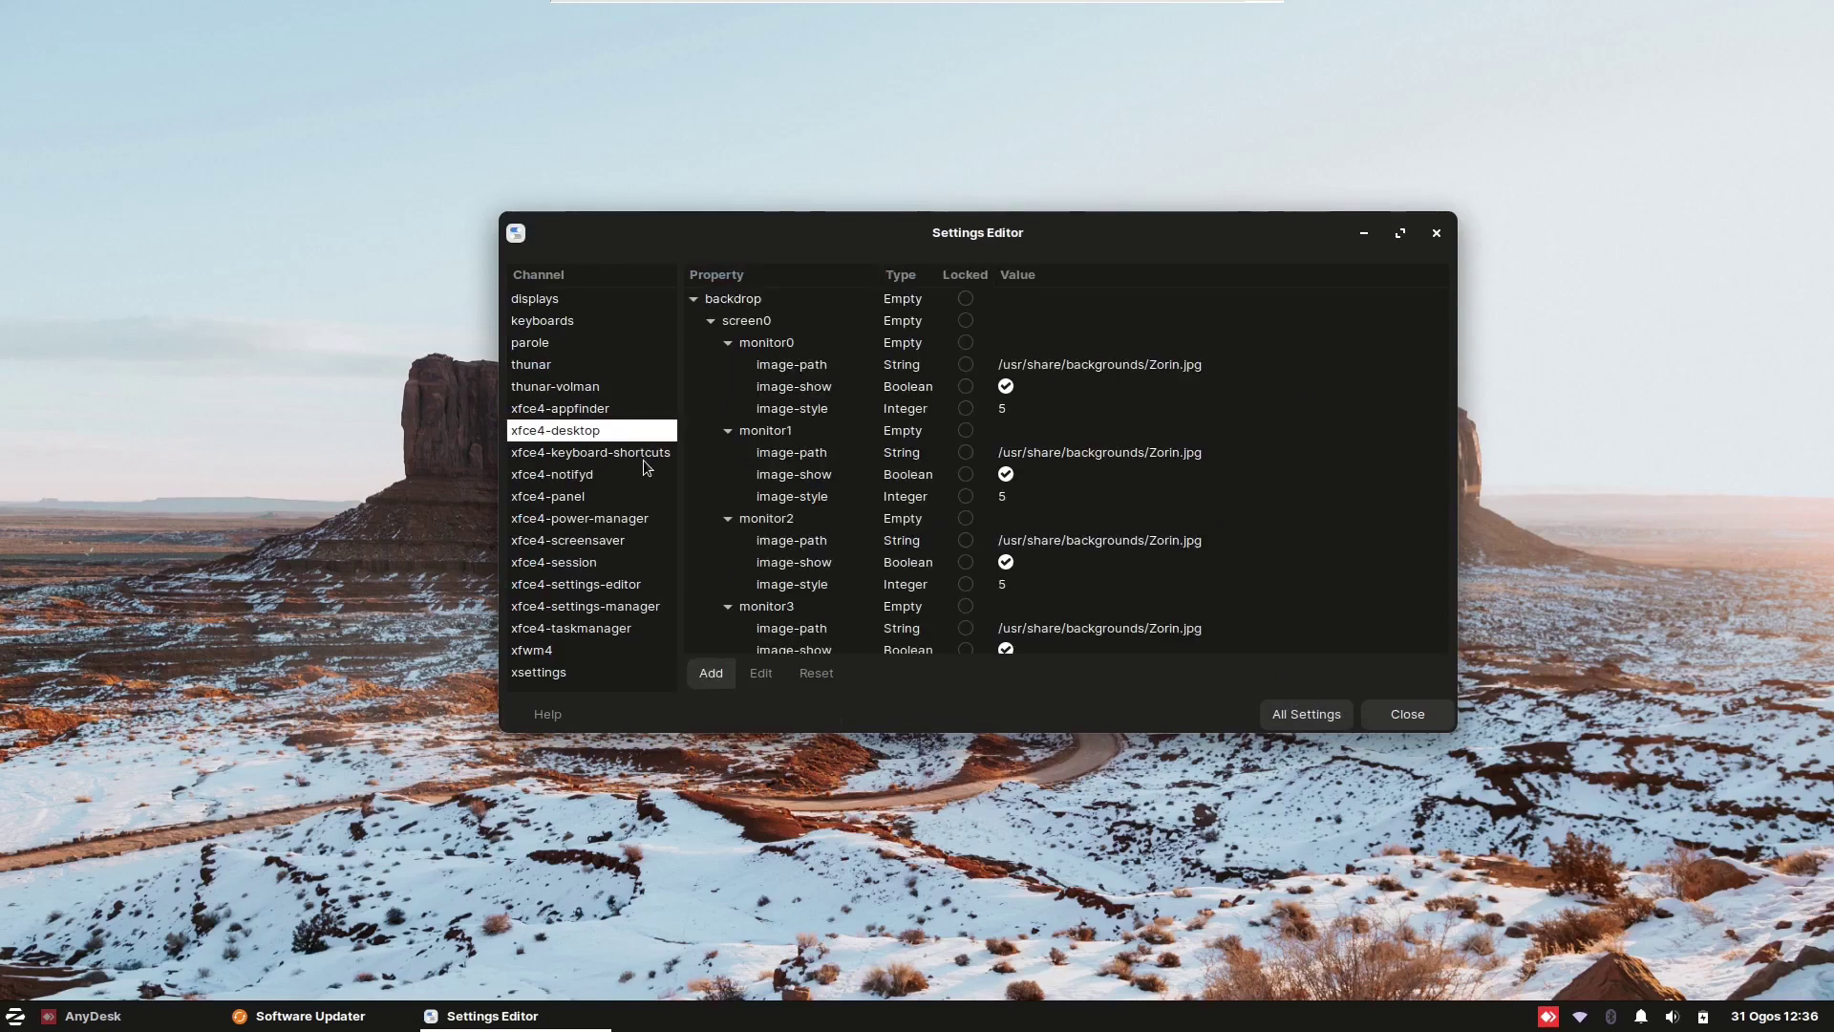
pyautogui.click(644, 457)
pyautogui.click(645, 476)
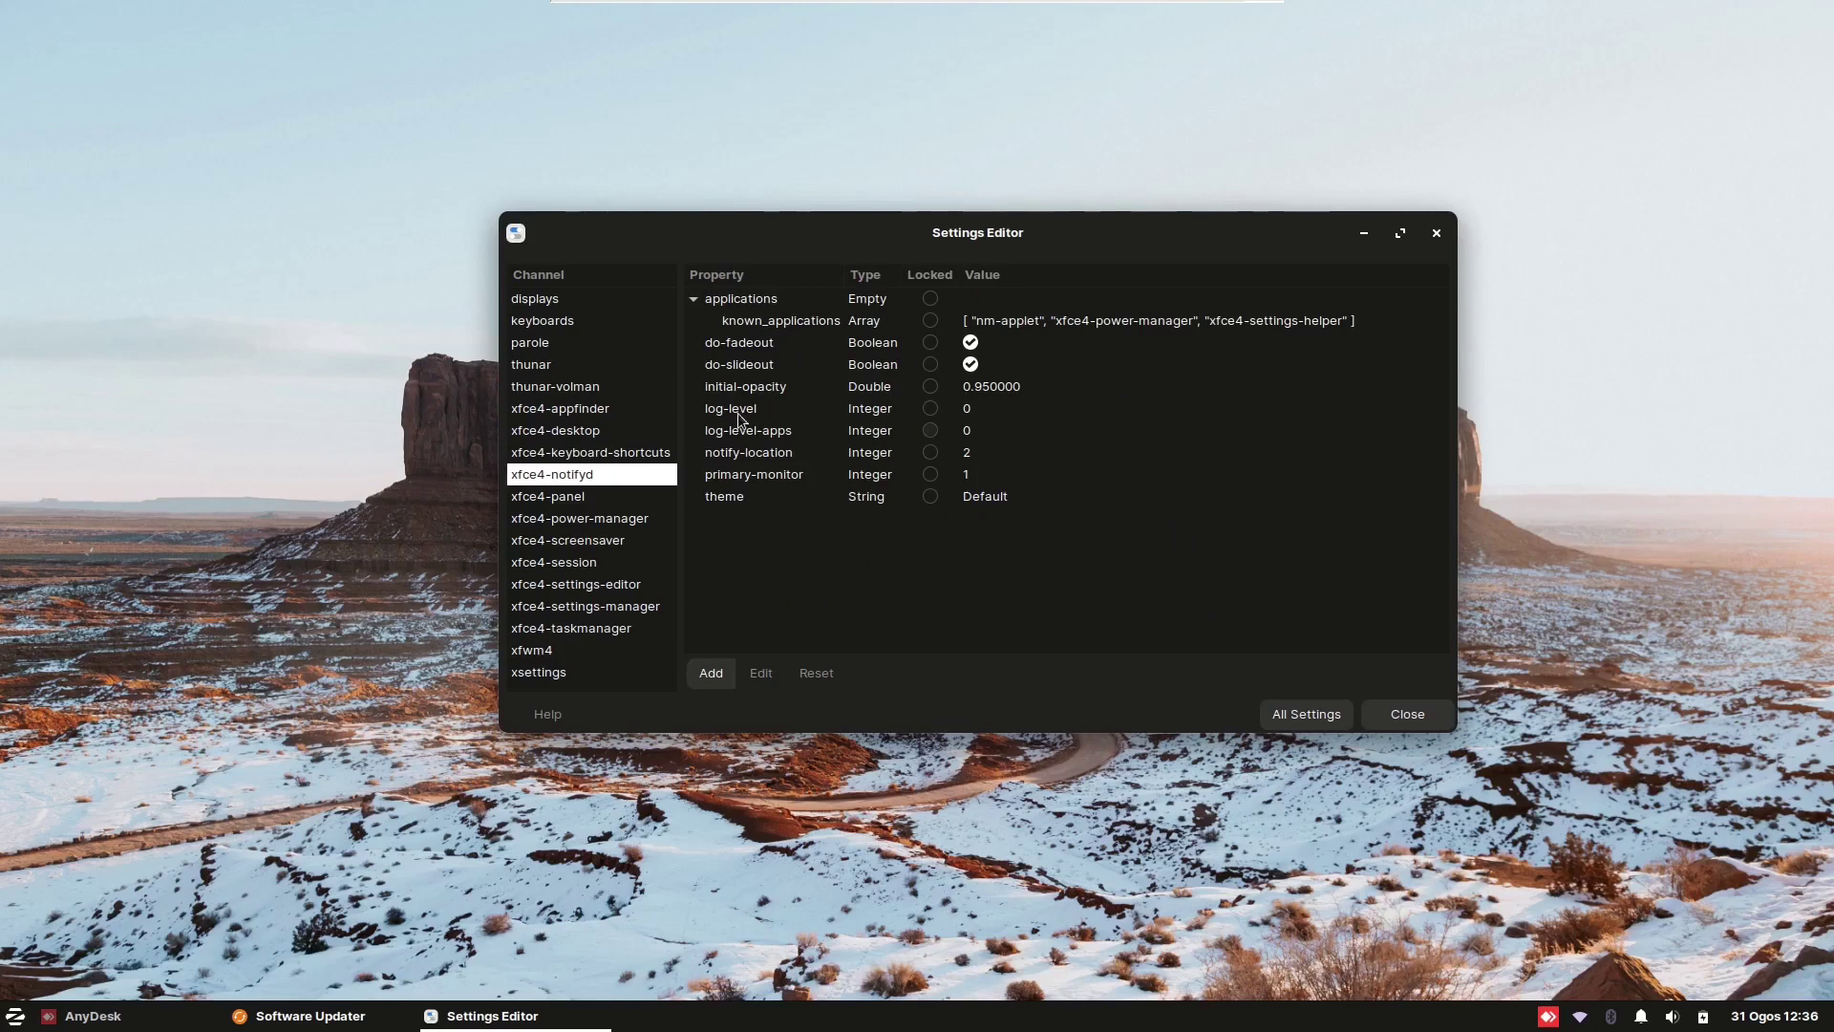
pyautogui.click(621, 430)
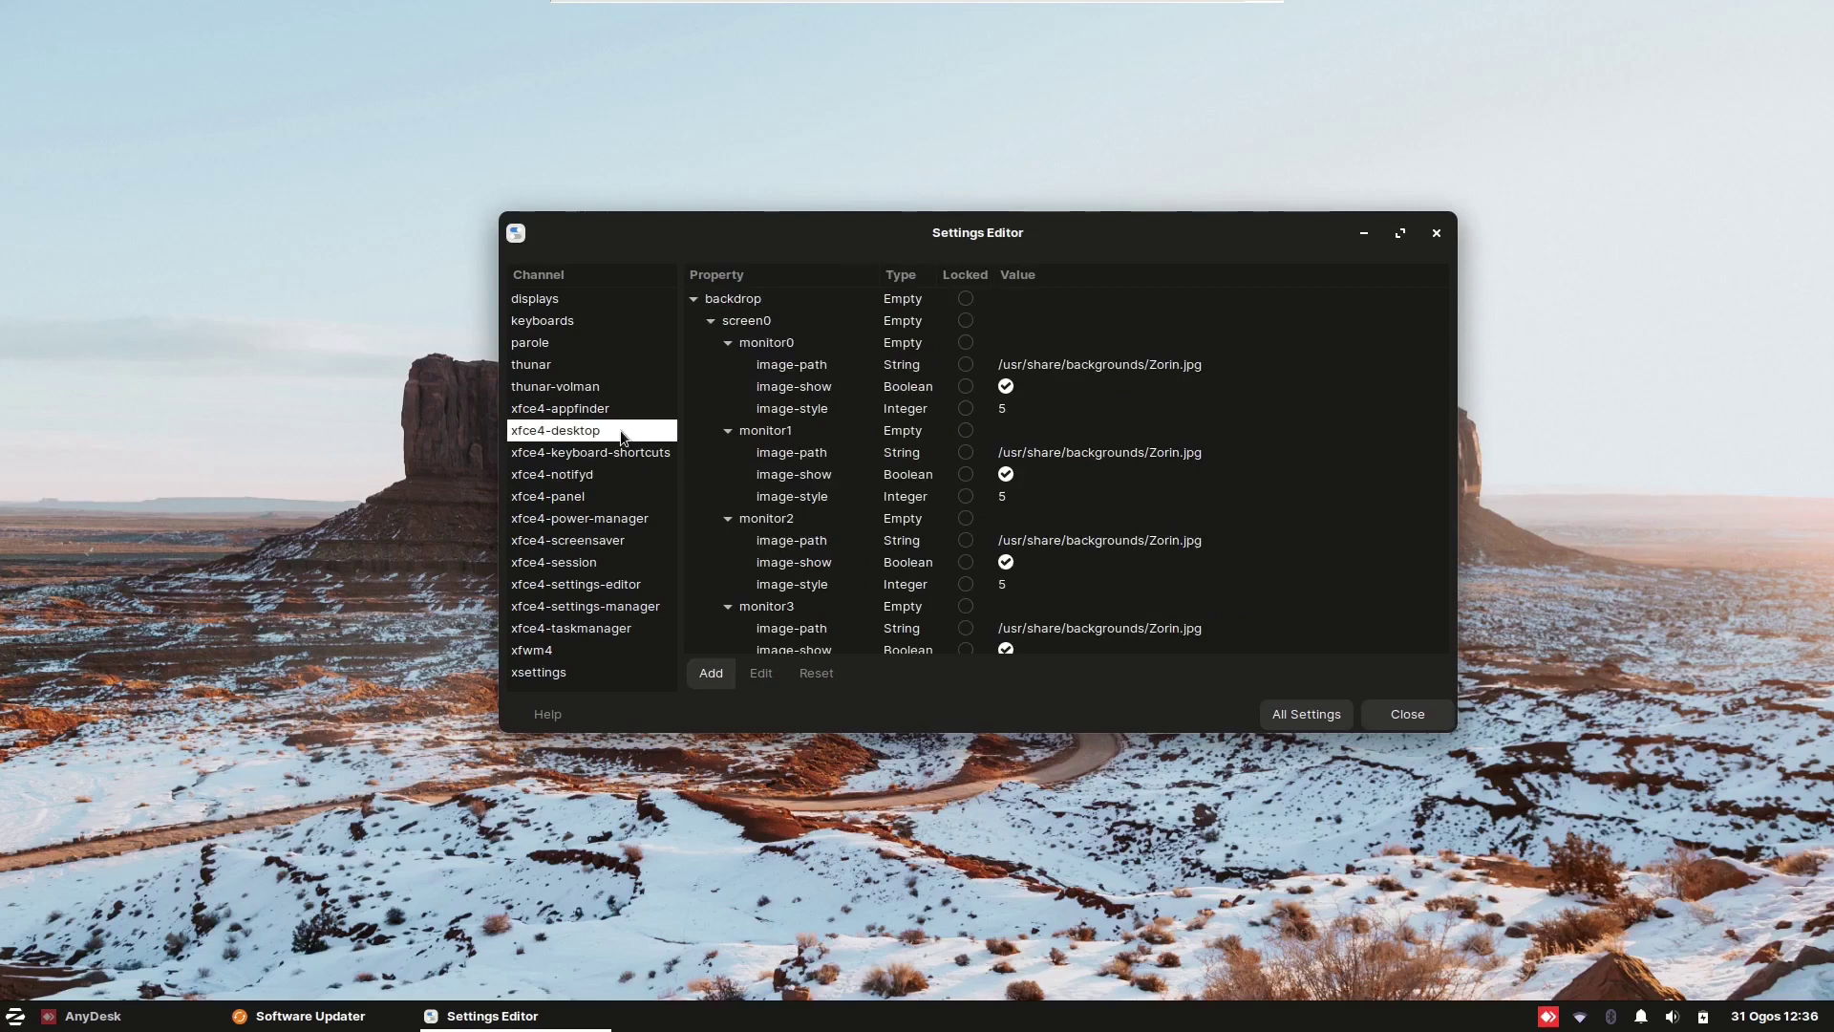
pyautogui.click(1329, 712)
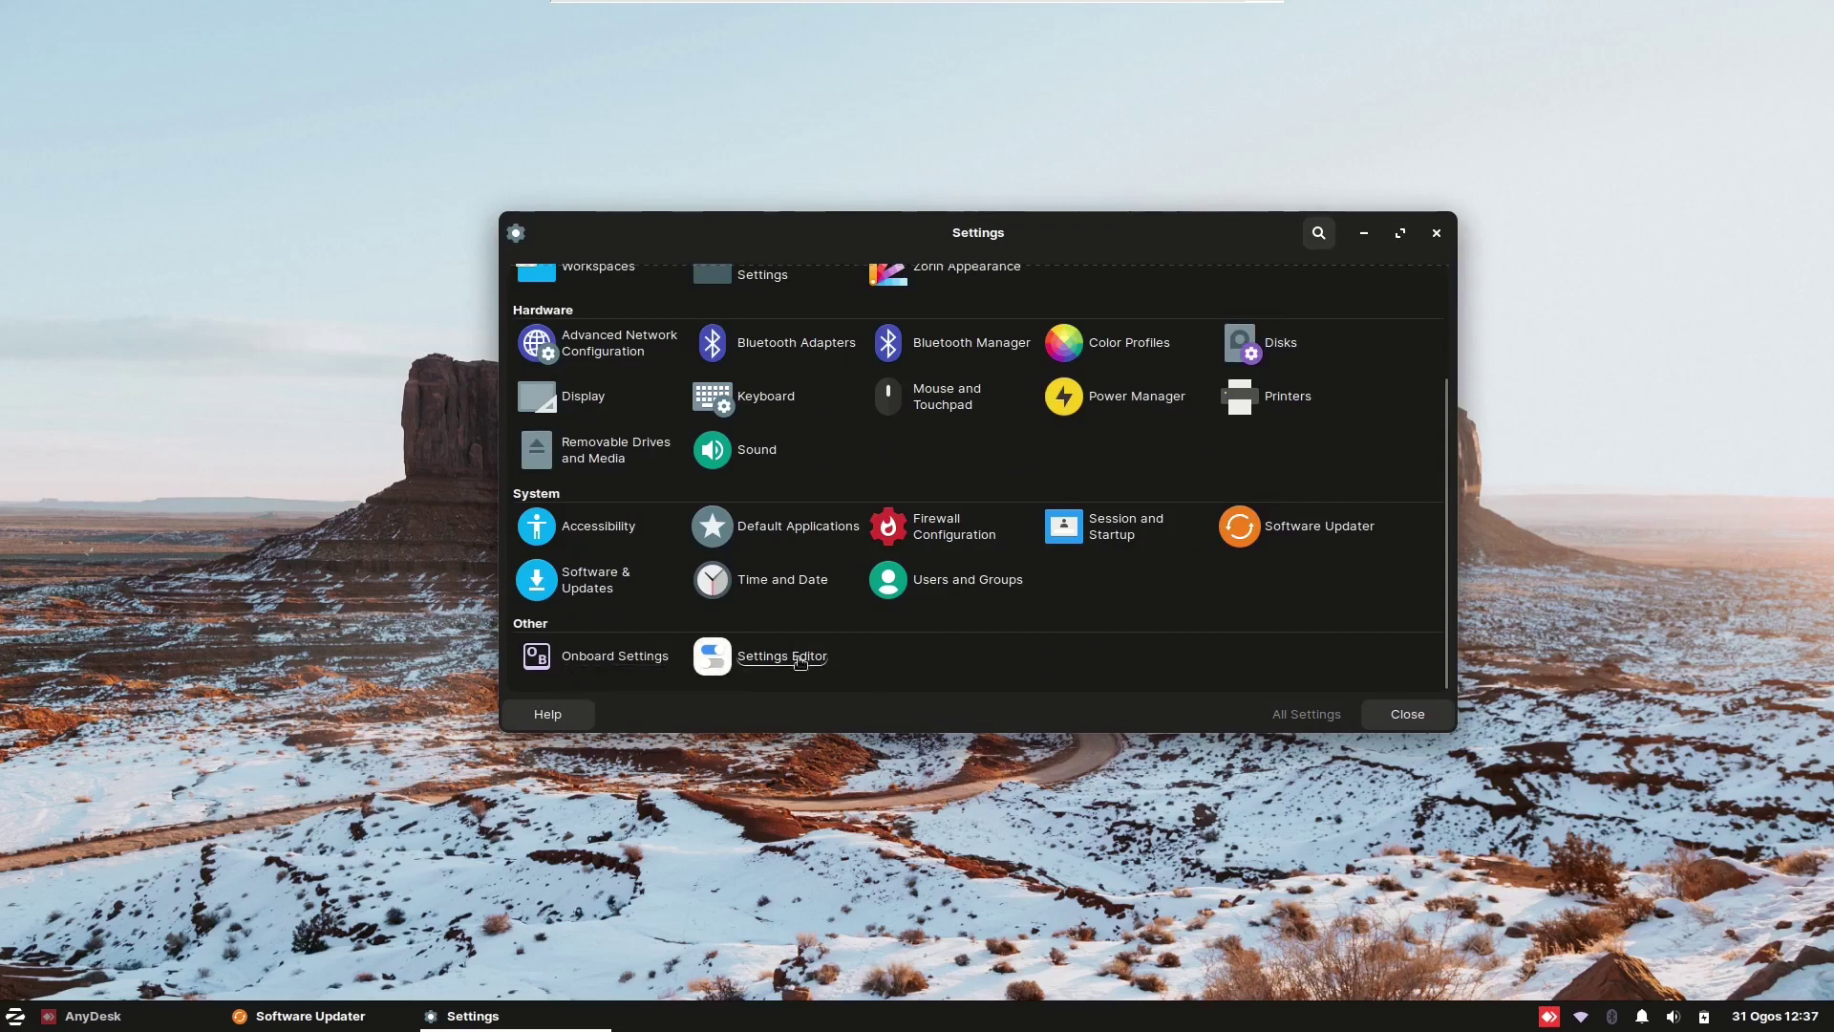
pyautogui.click(576, 655)
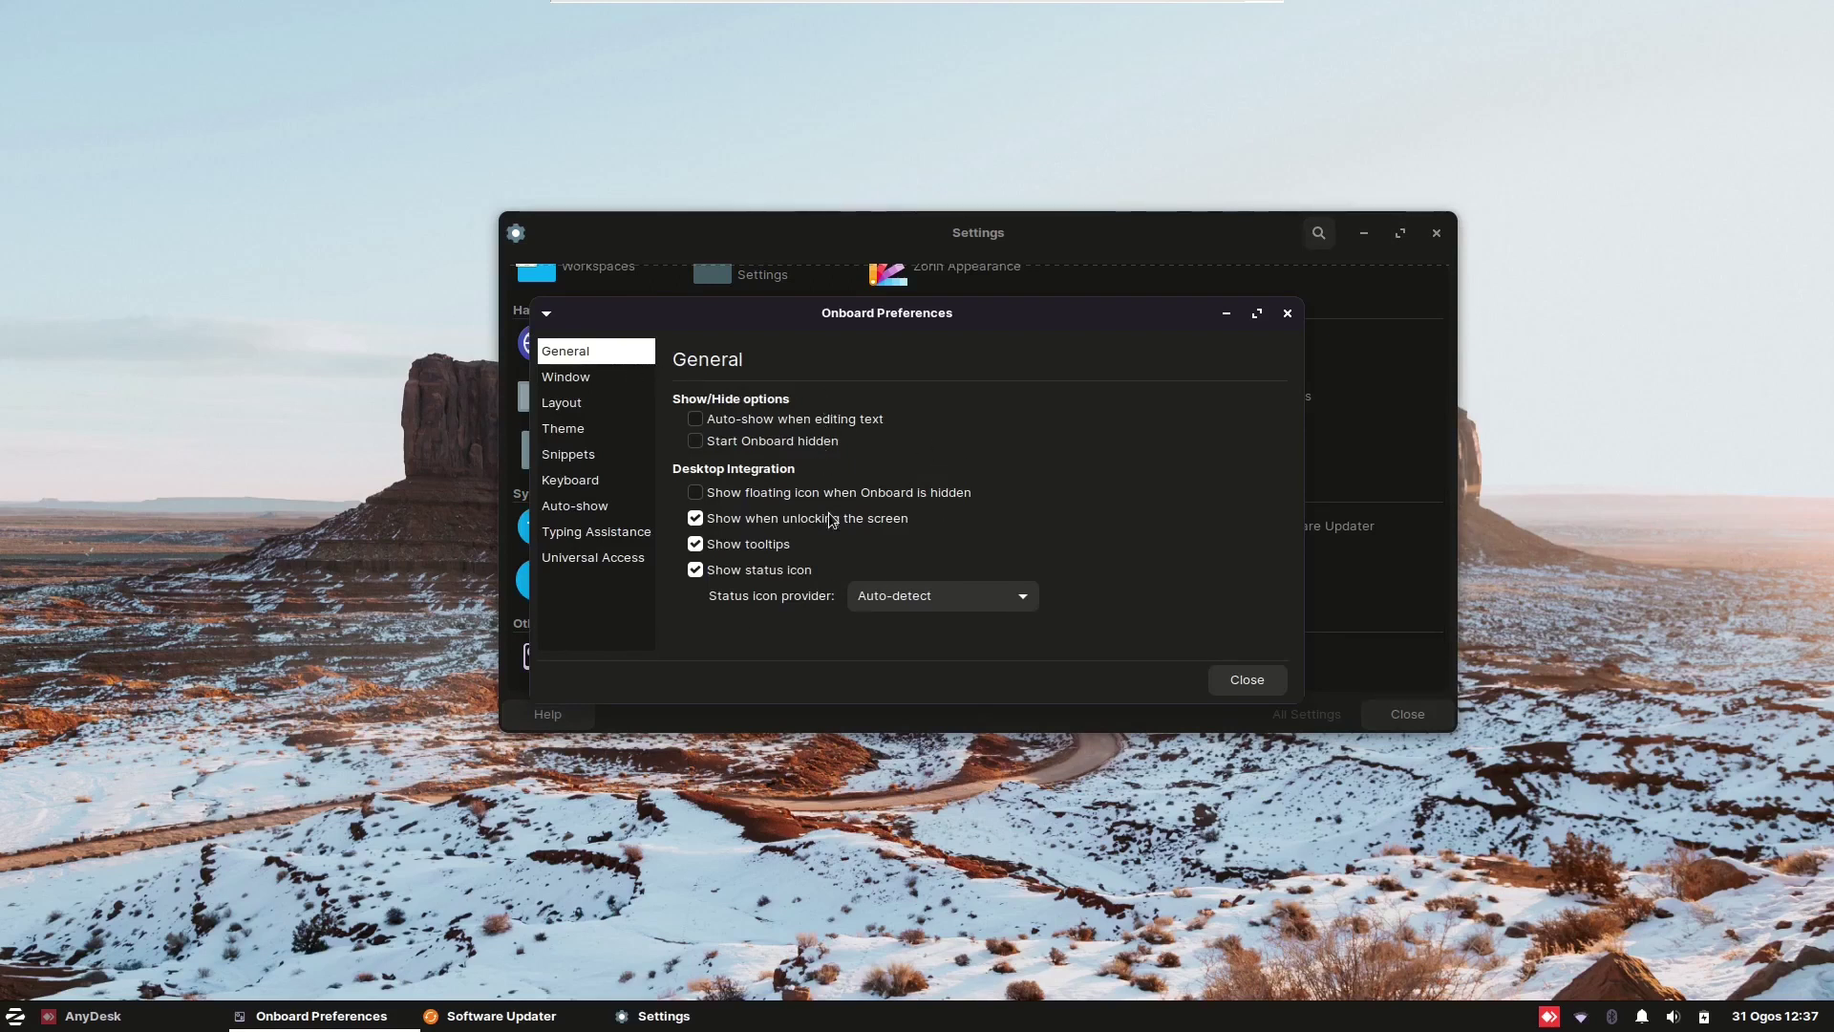
pyautogui.click(599, 387)
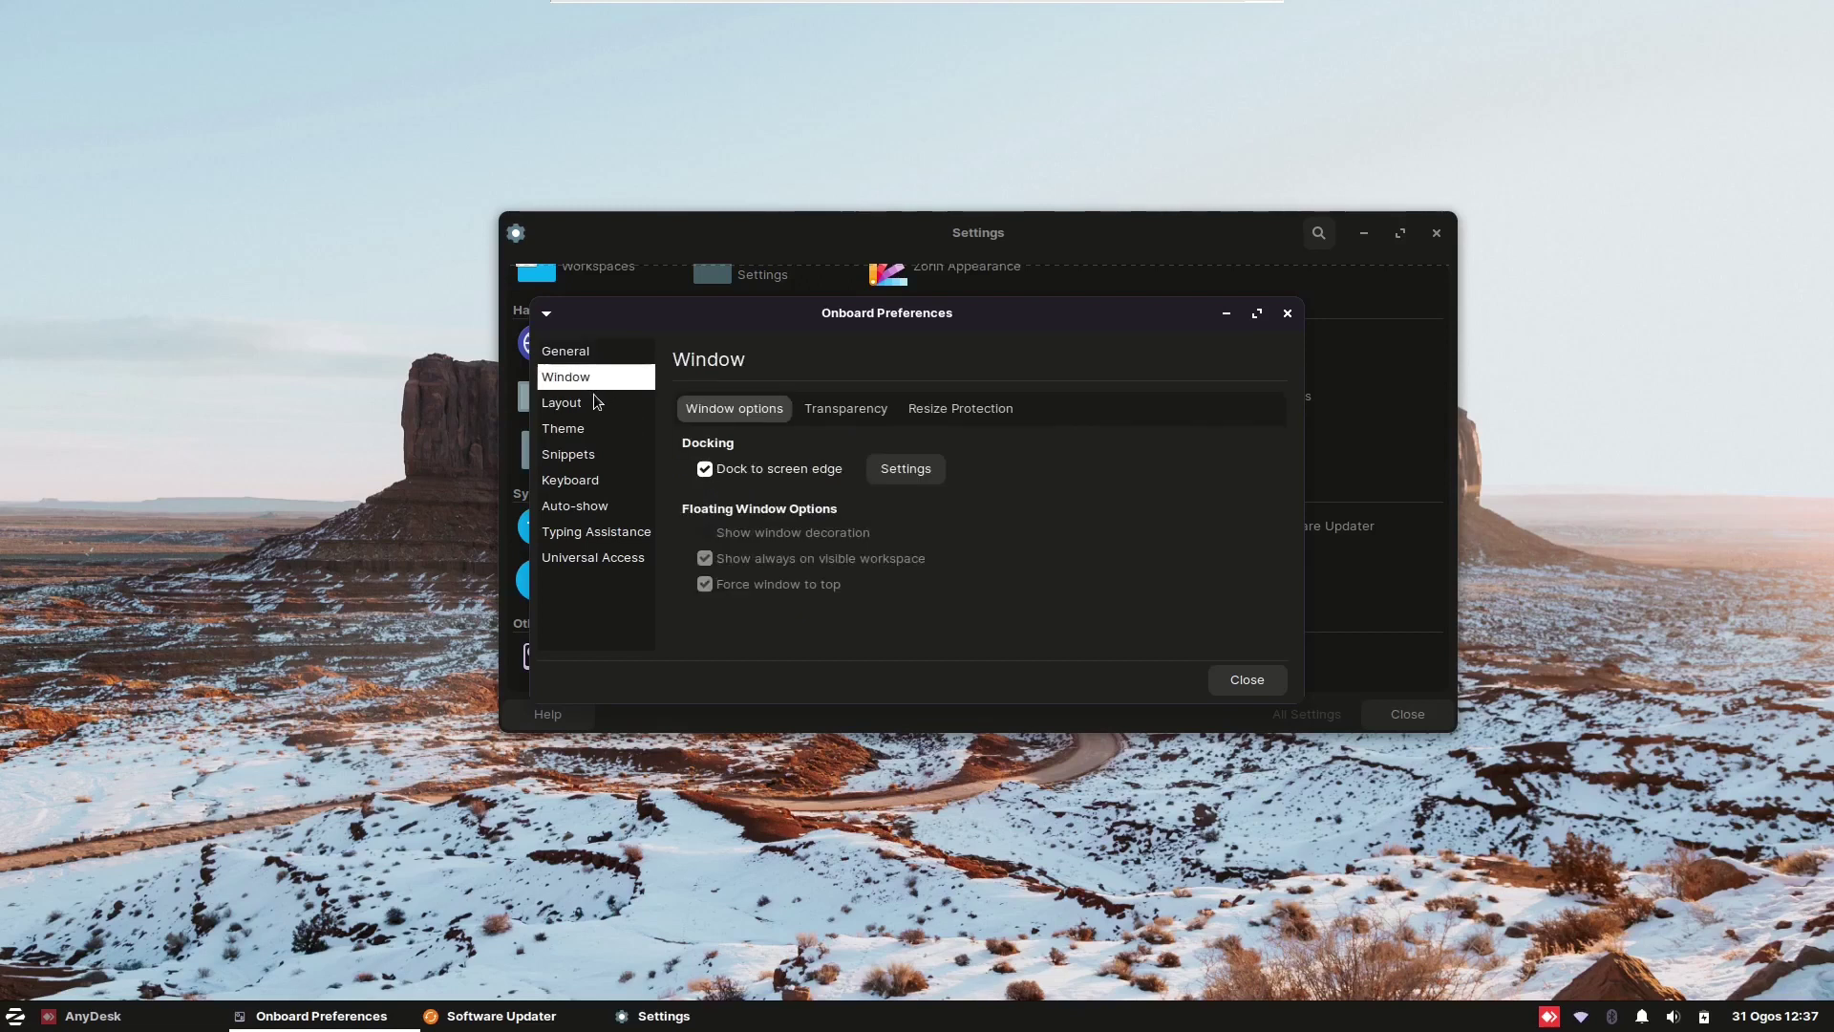
pyautogui.click(596, 402)
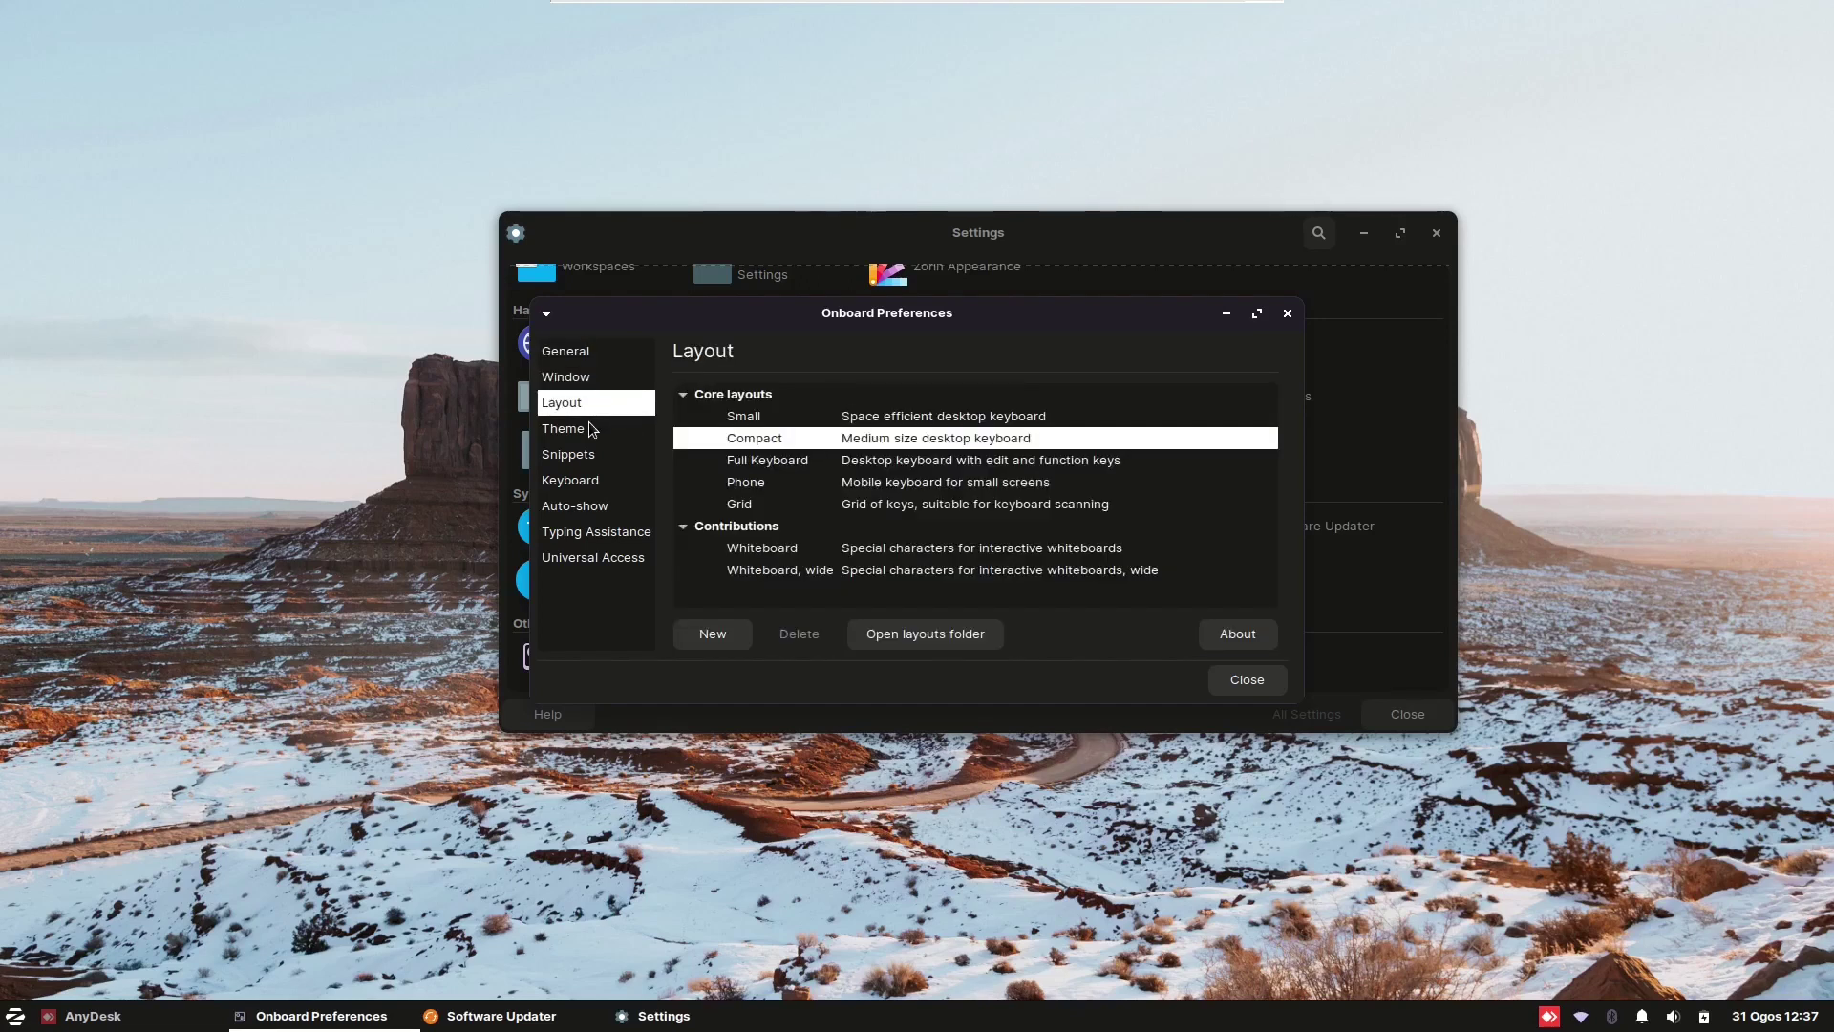
pyautogui.click(588, 430)
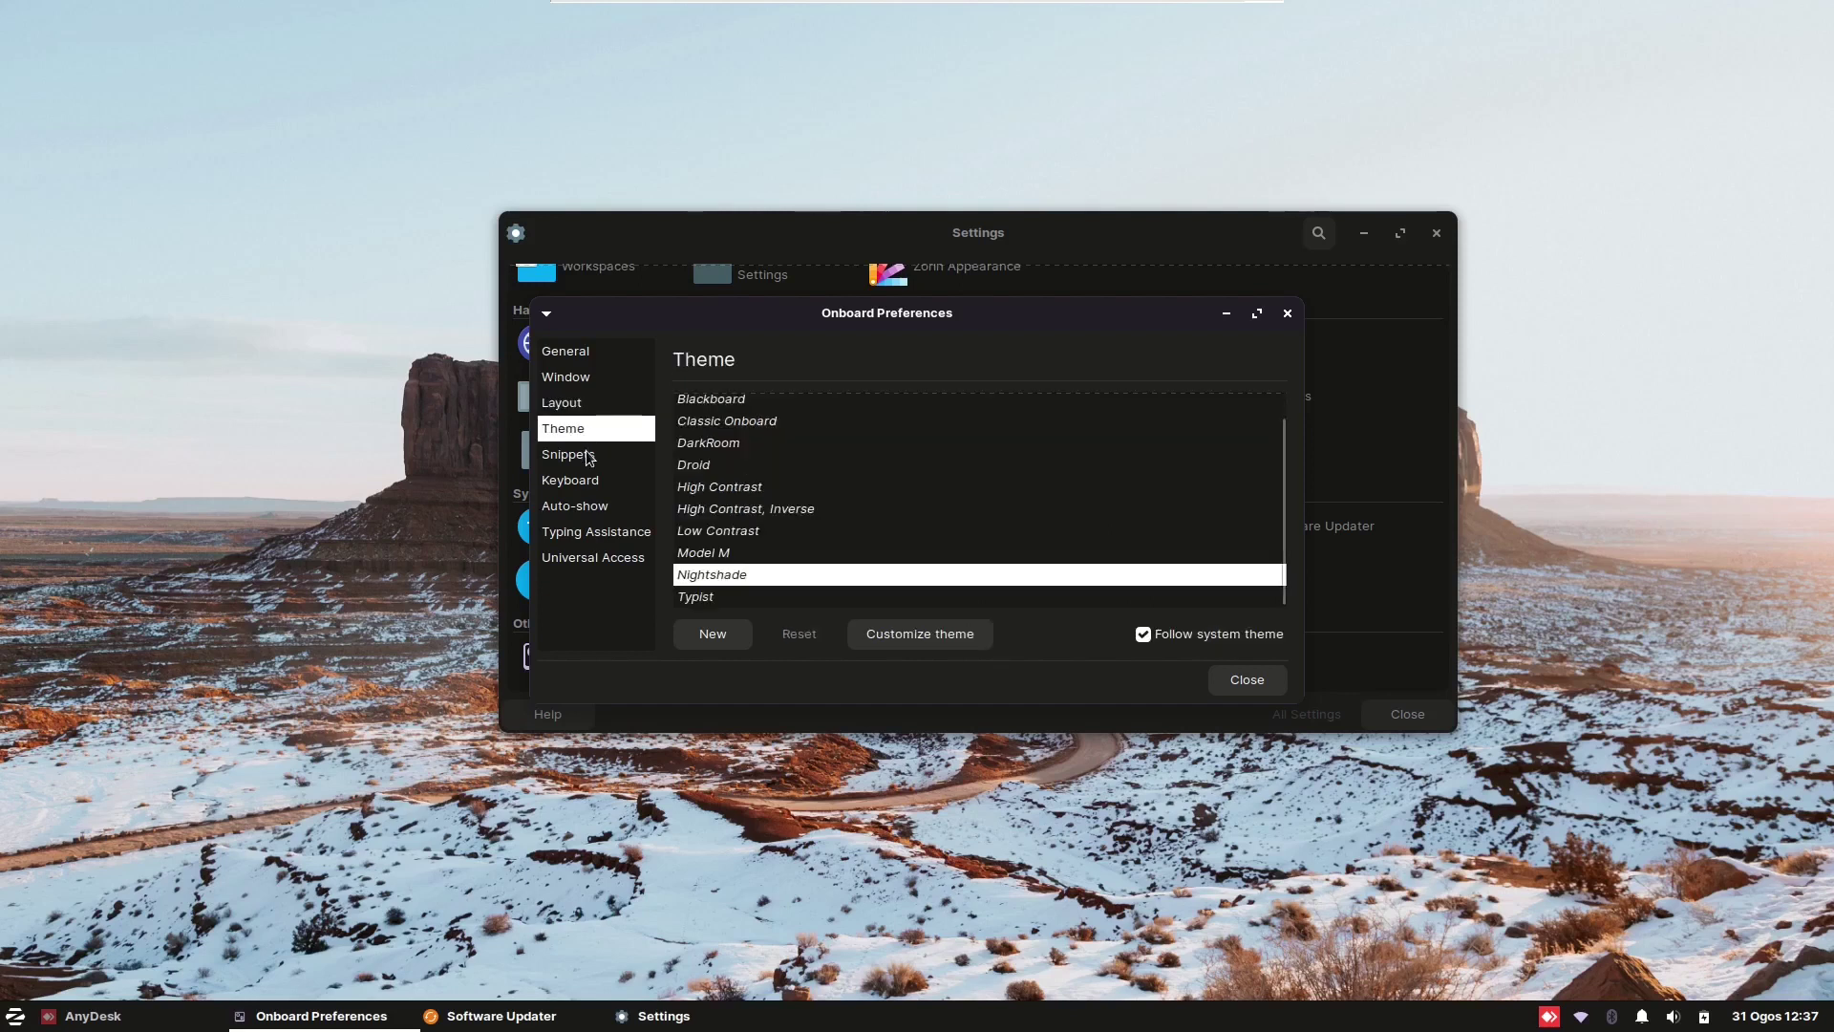
pyautogui.scroll(1, 765, 500)
pyautogui.scroll(-1, 764, 500)
pyautogui.click(579, 451)
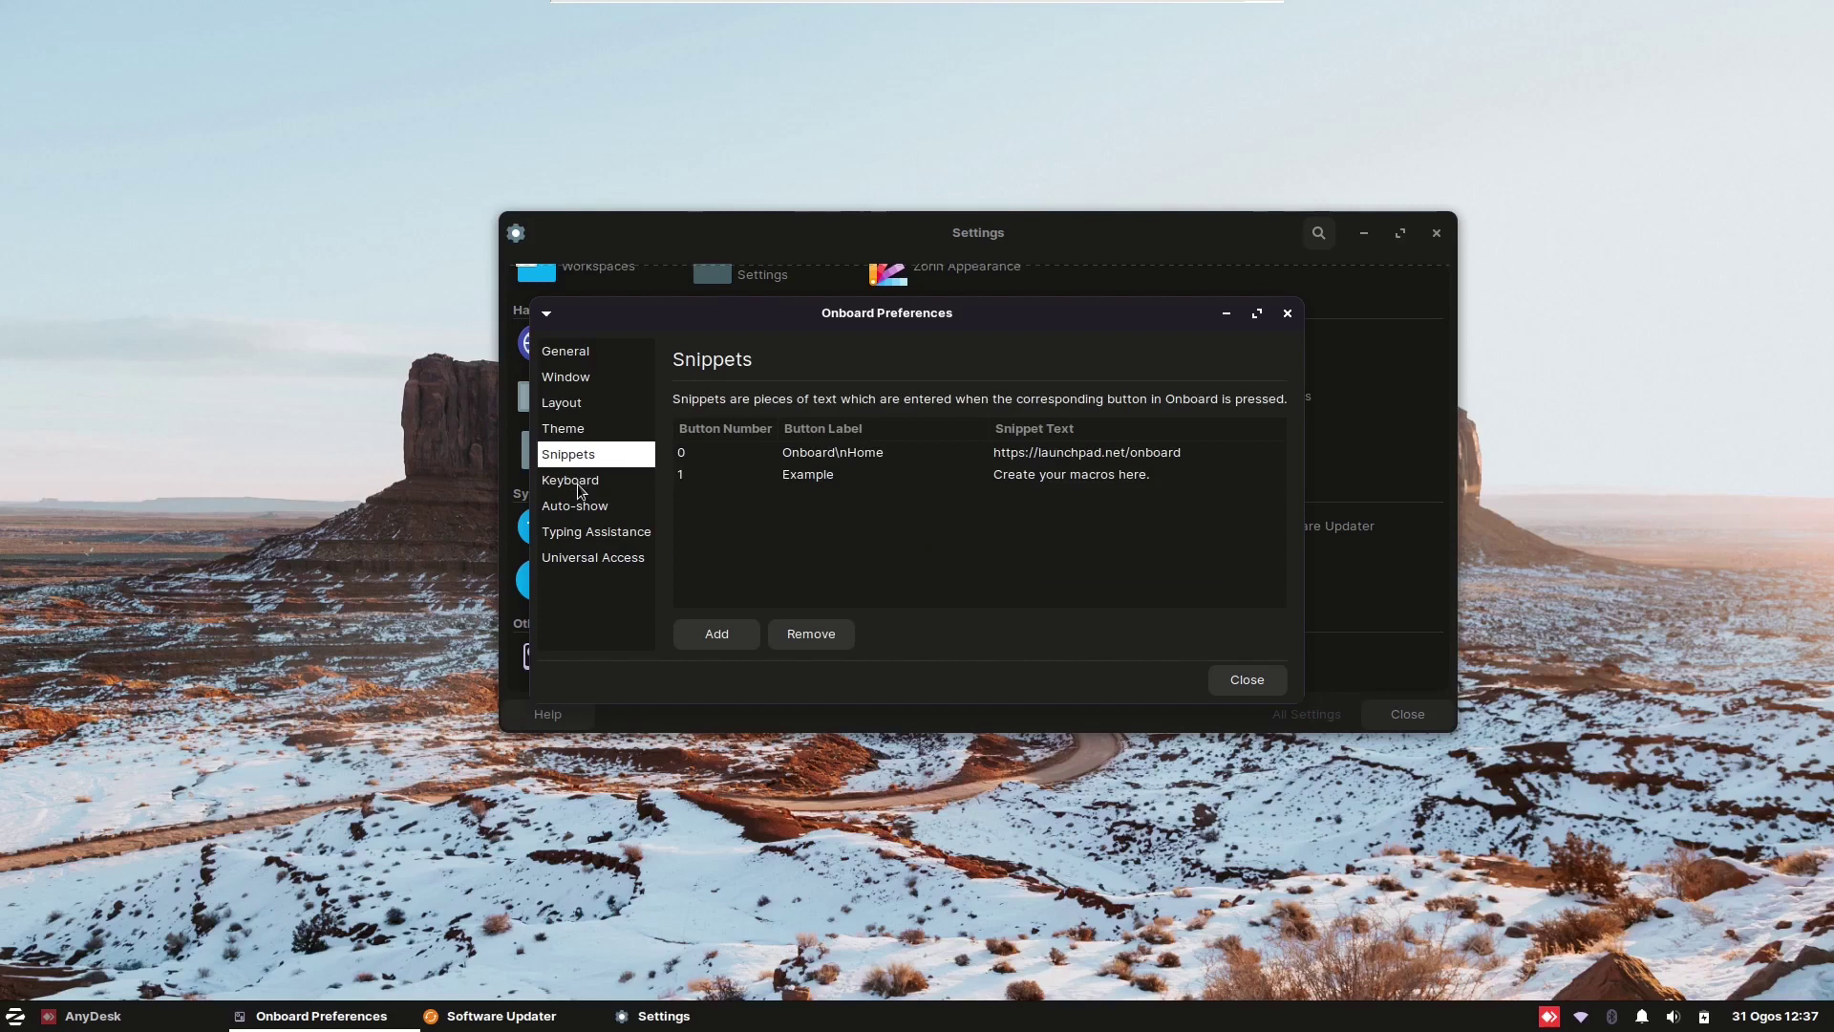
pyautogui.click(578, 482)
pyautogui.click(586, 502)
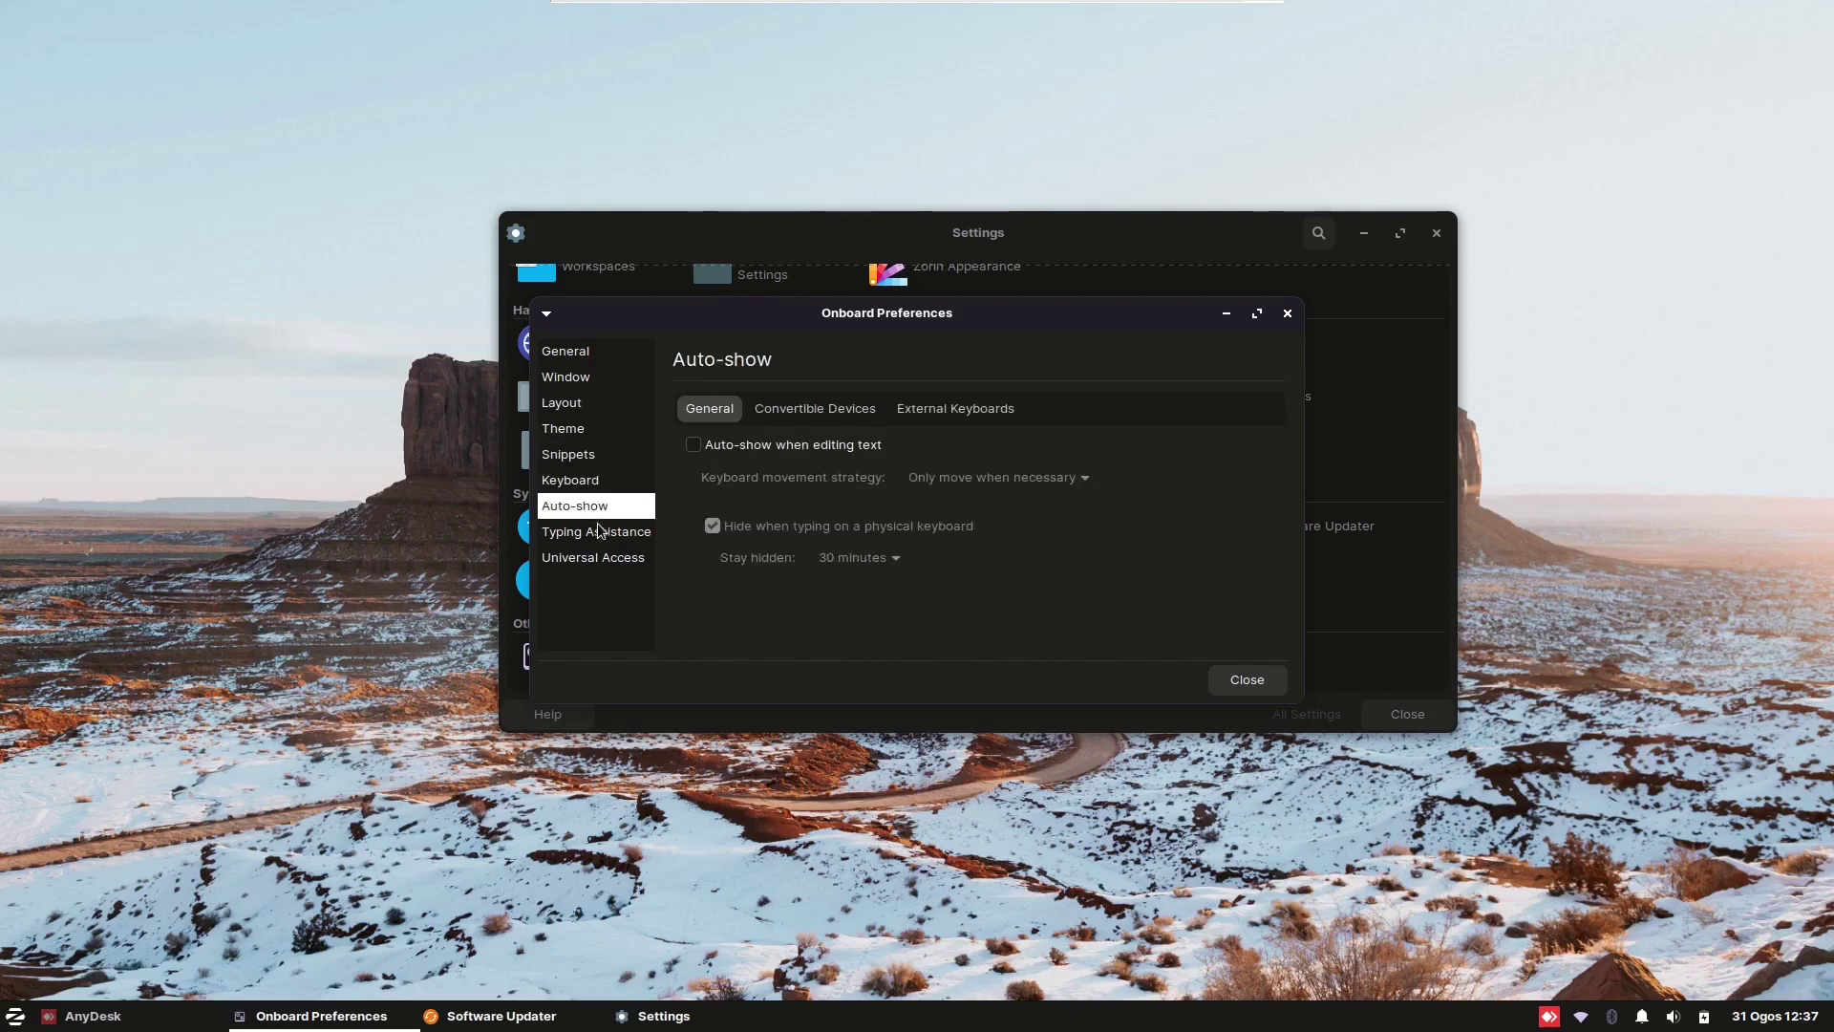
pyautogui.click(604, 535)
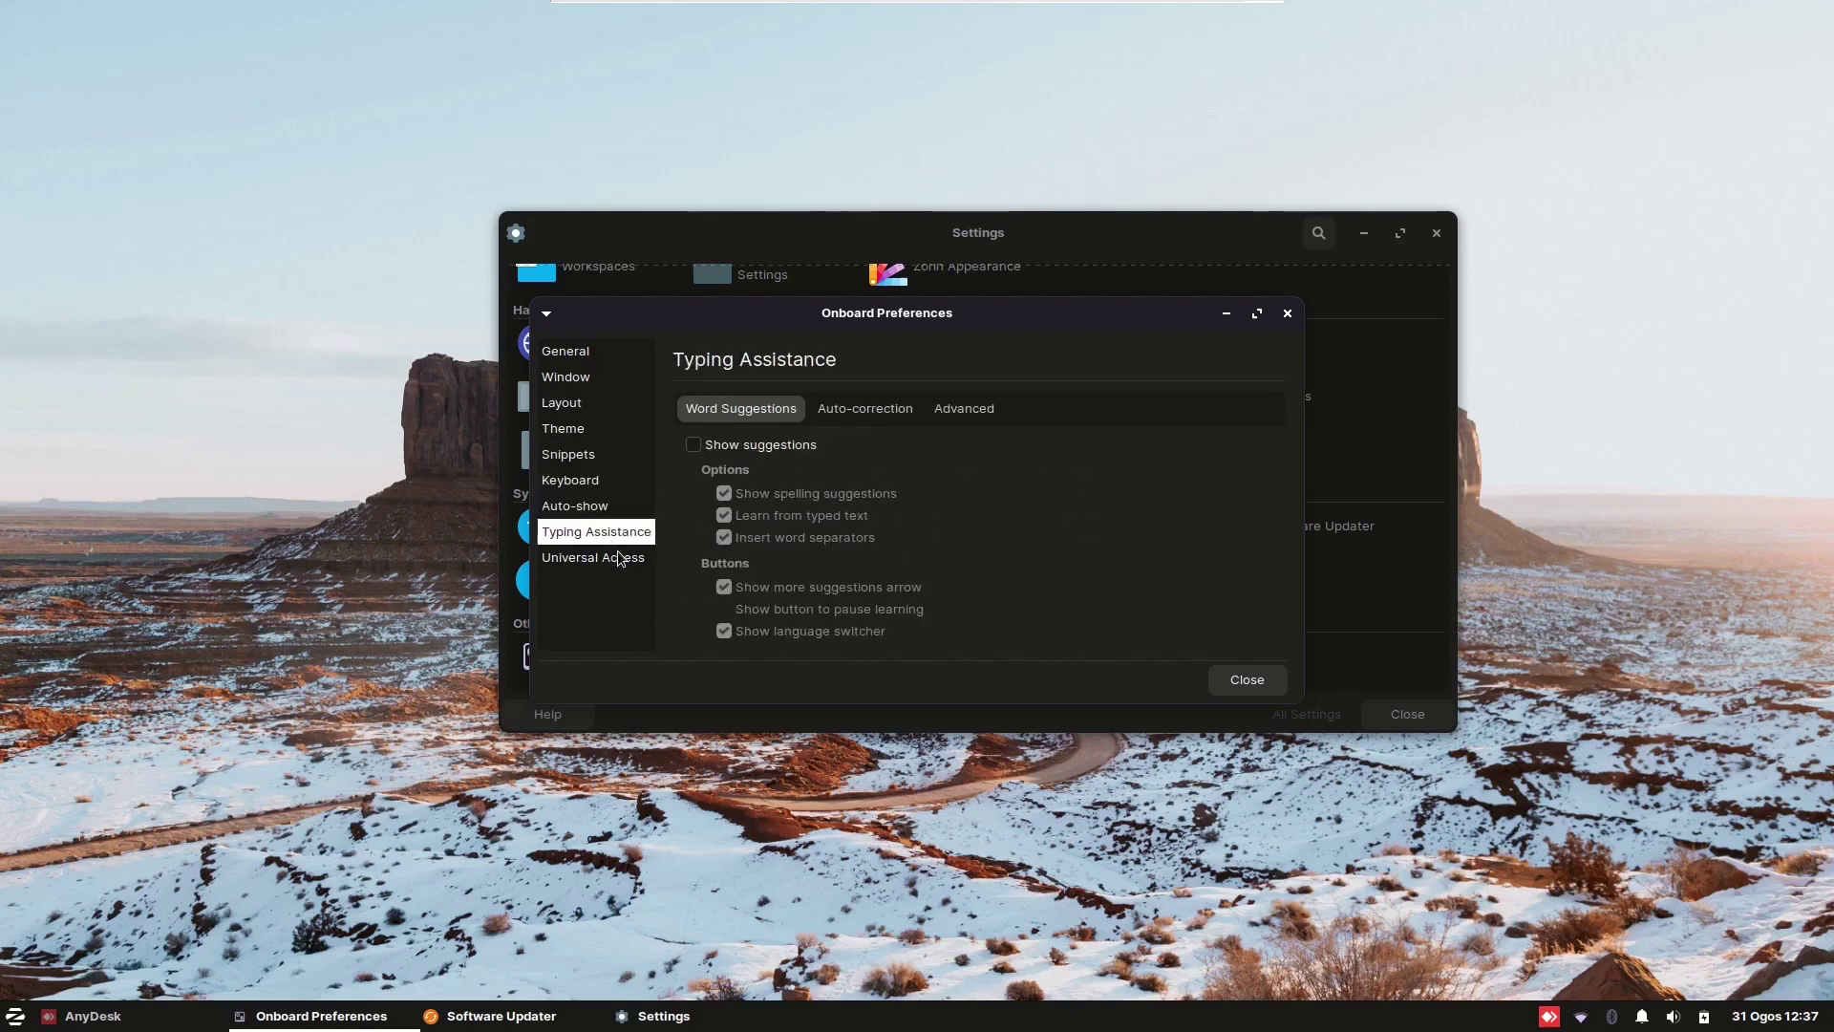
pyautogui.click(619, 559)
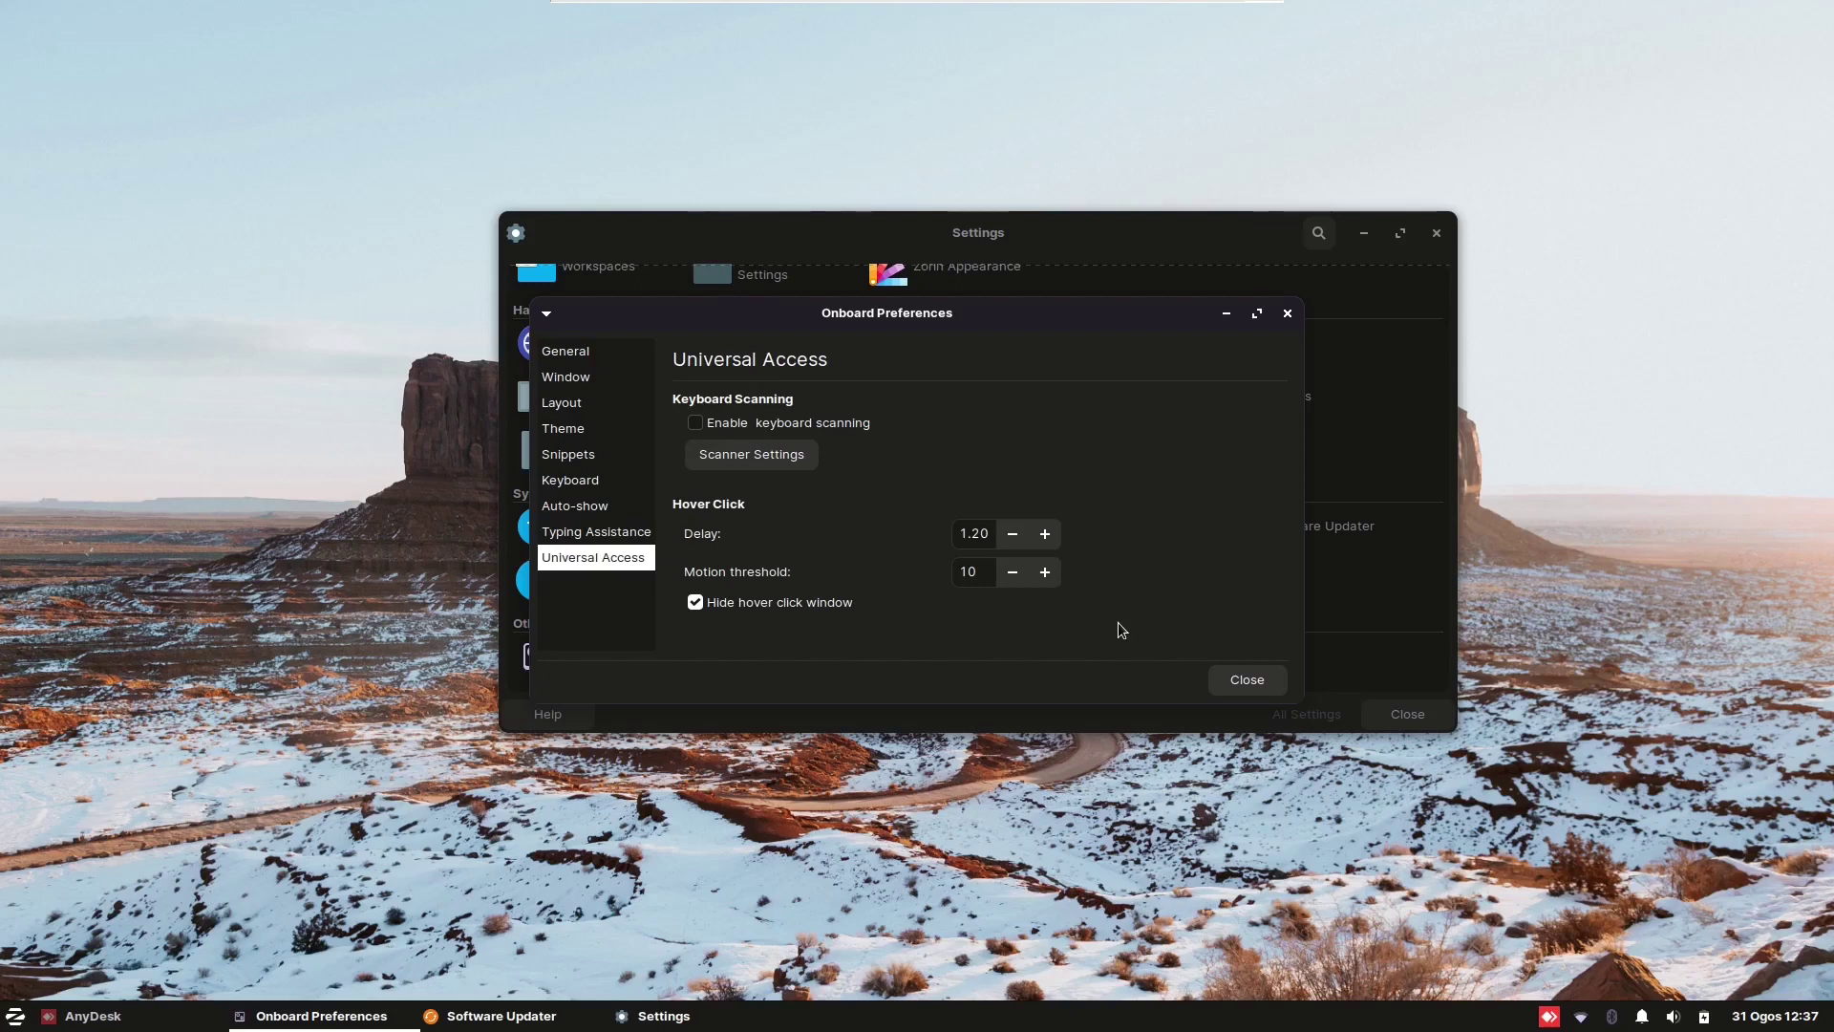
pyautogui.click(1247, 679)
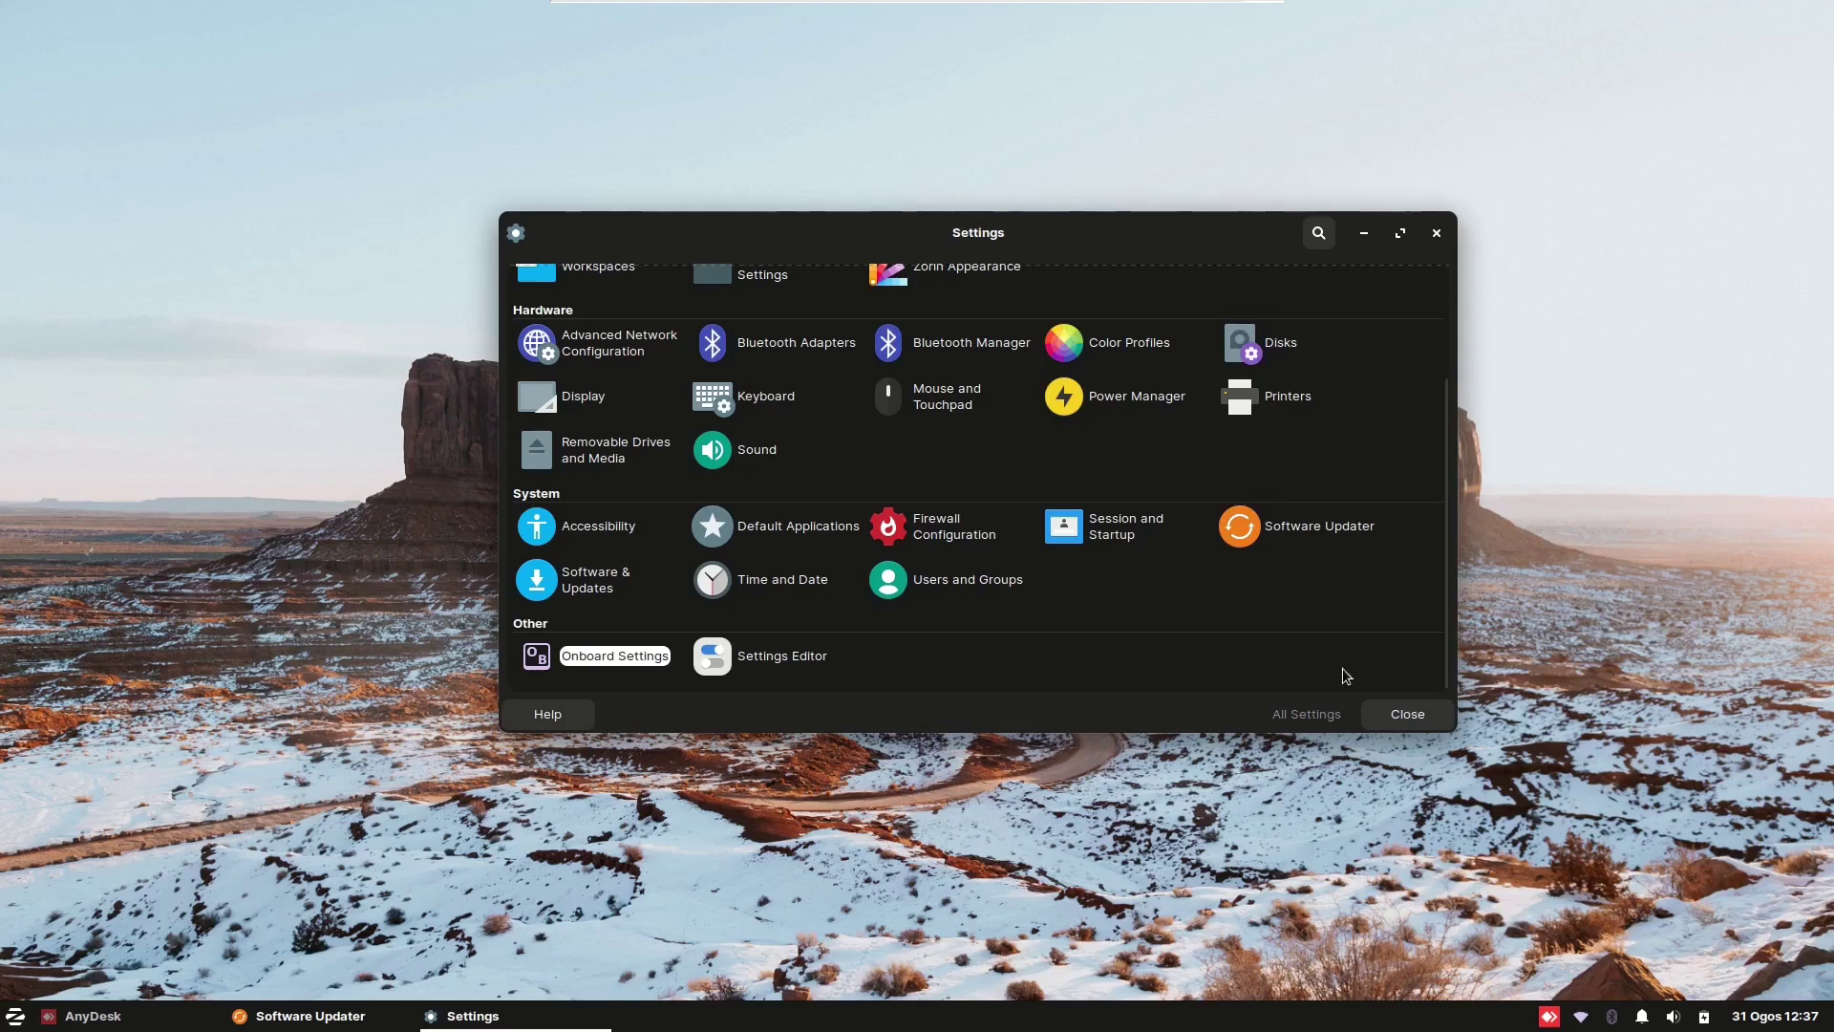
# - Close the Settings window to reveal Software Updater's stopped-check message with 698.2 MB of updates
pyautogui.click(1390, 704)
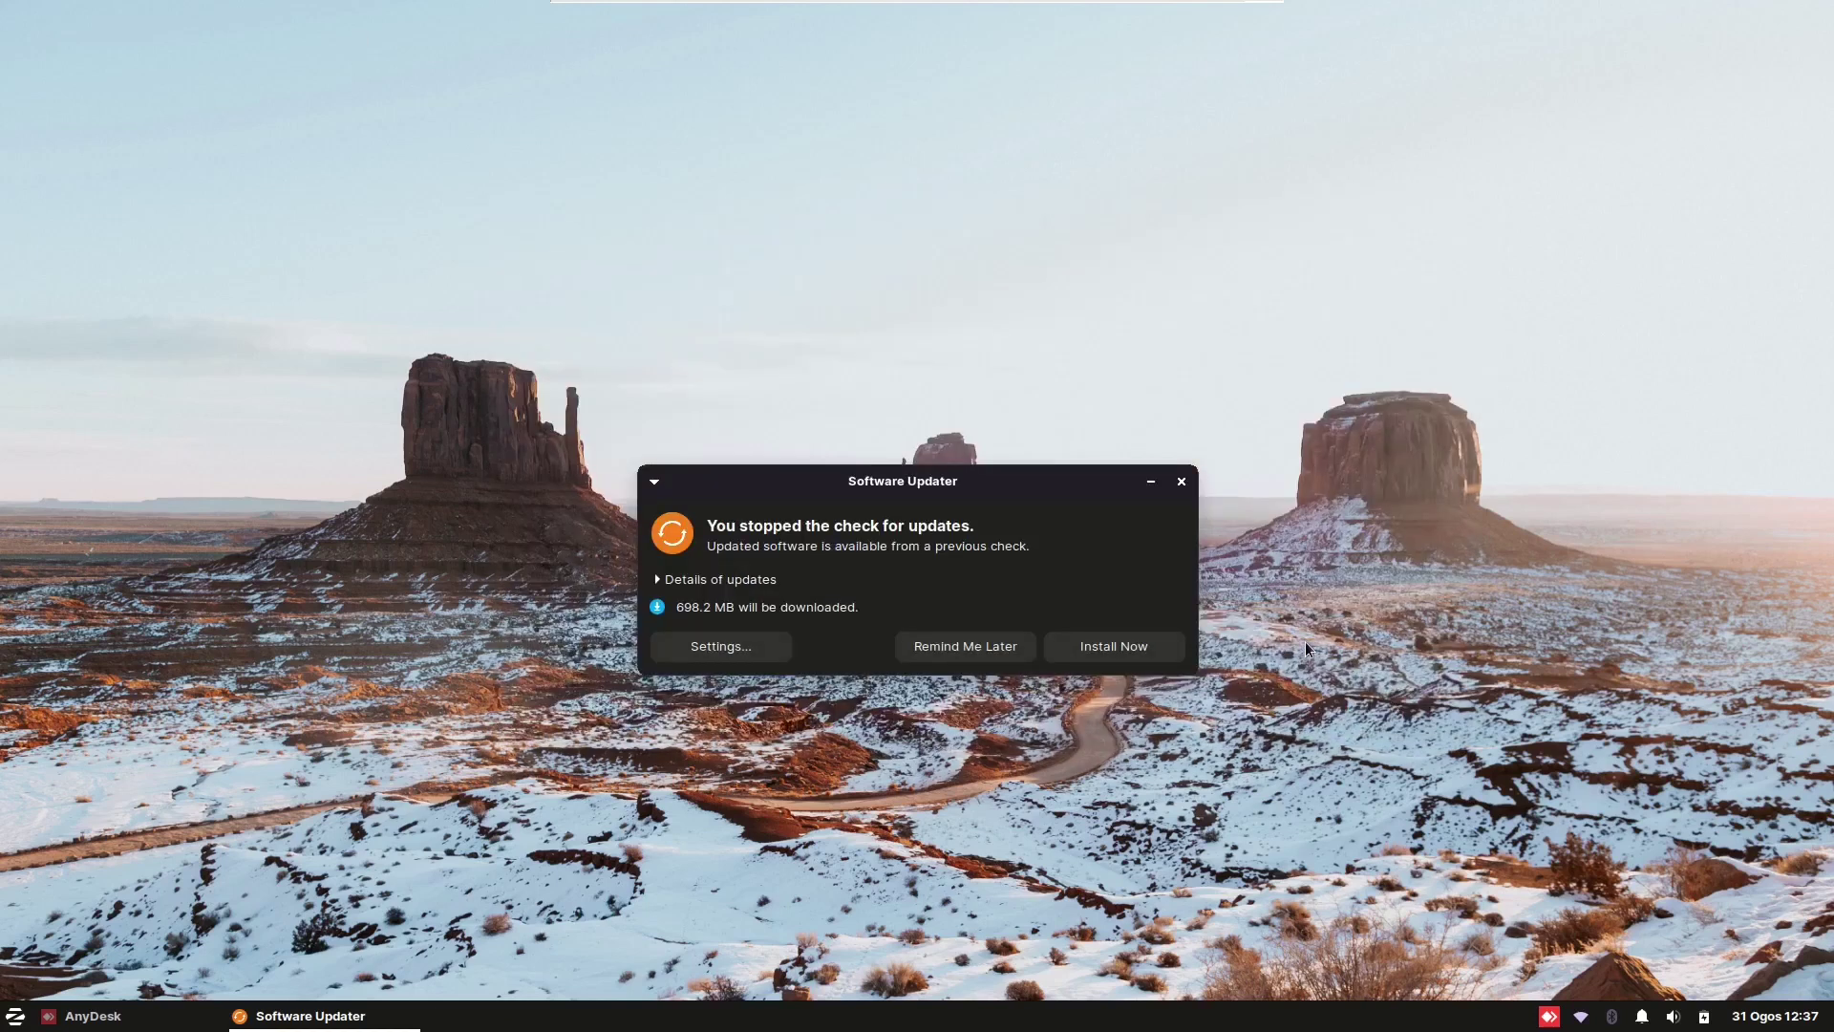